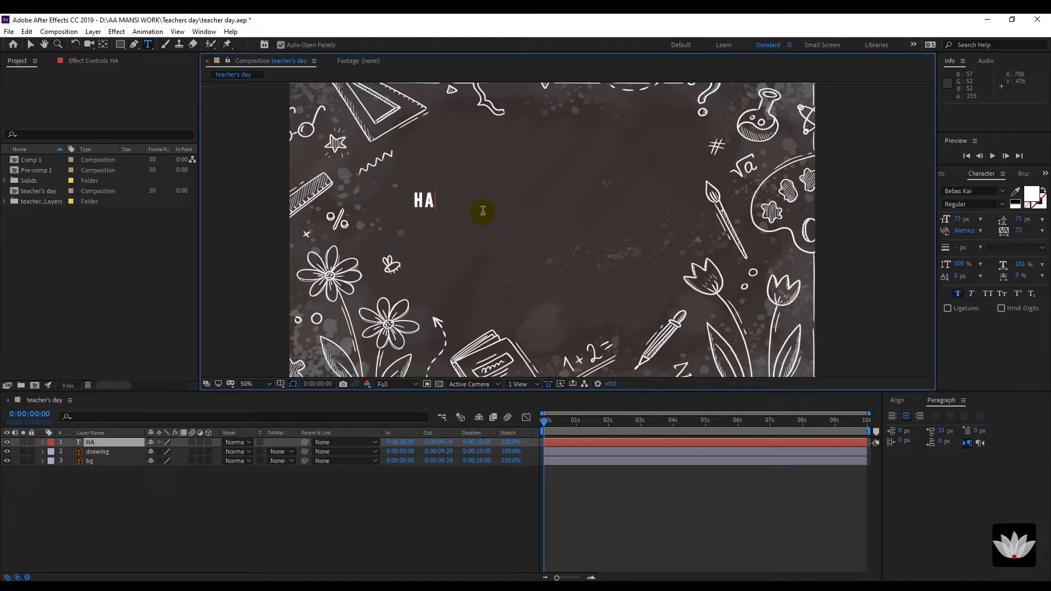
Finish the title as two lines, 'HAPPY' and 'TEACHER'S DAY', and commit the text.
{"action": "type", "text": "PY"}
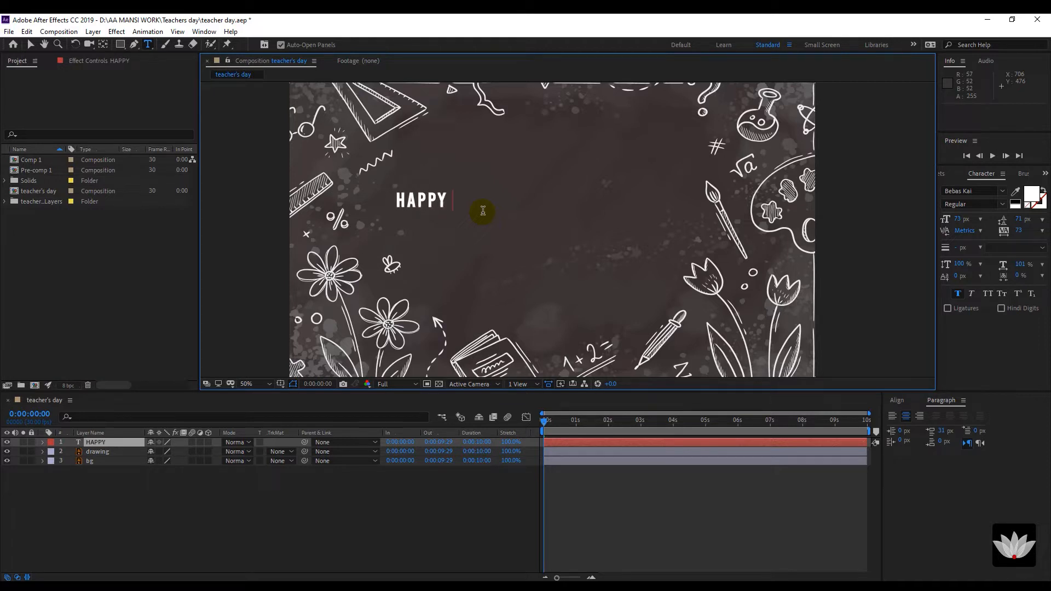
{"action": "key", "text": "Return"}
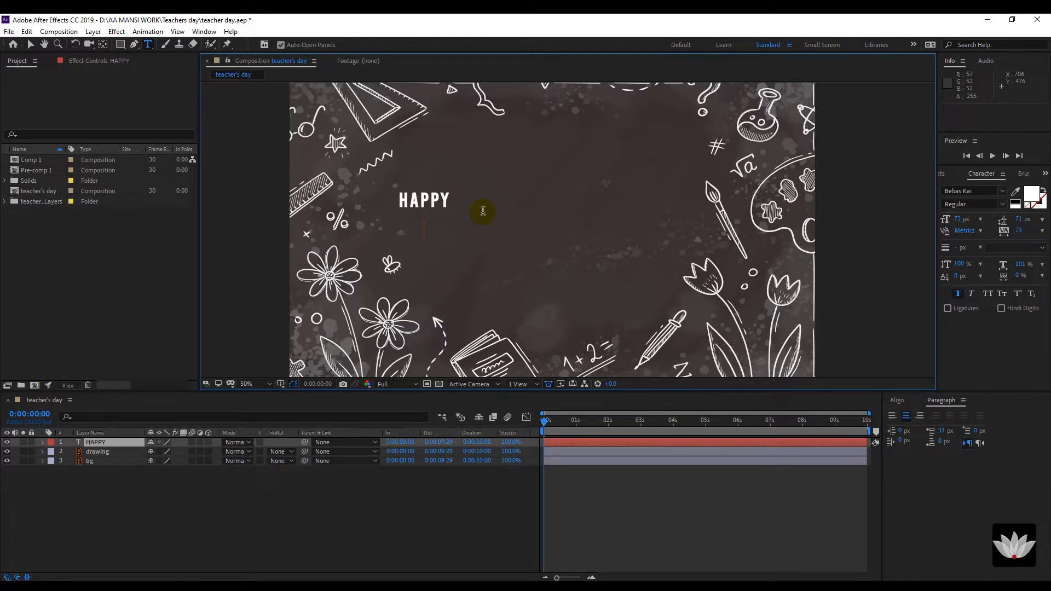
{"action": "type", "text": "TEACHER'"}
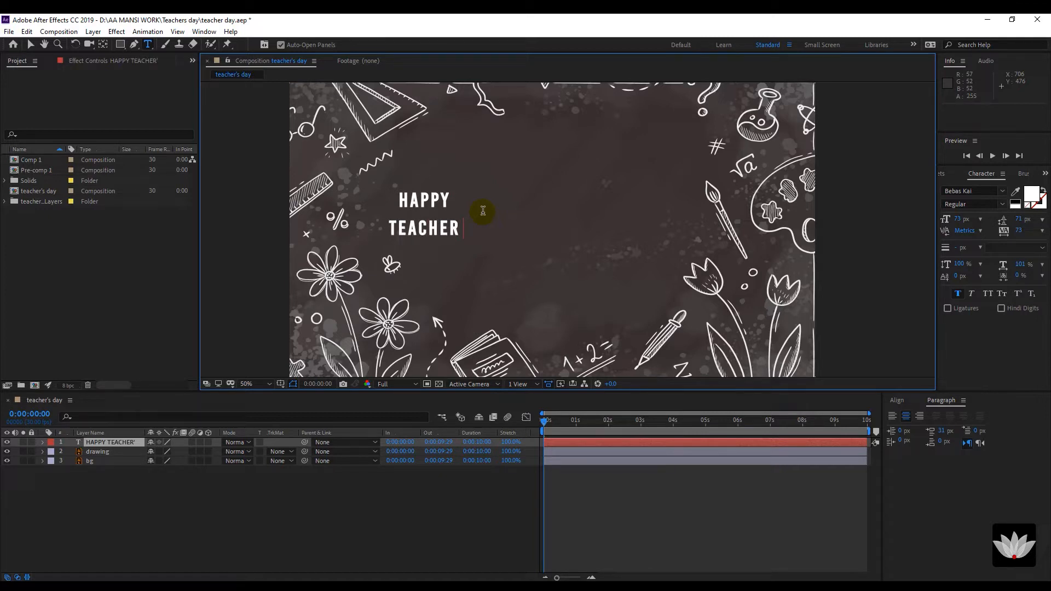
{"action": "type", "text": "S DAY"}
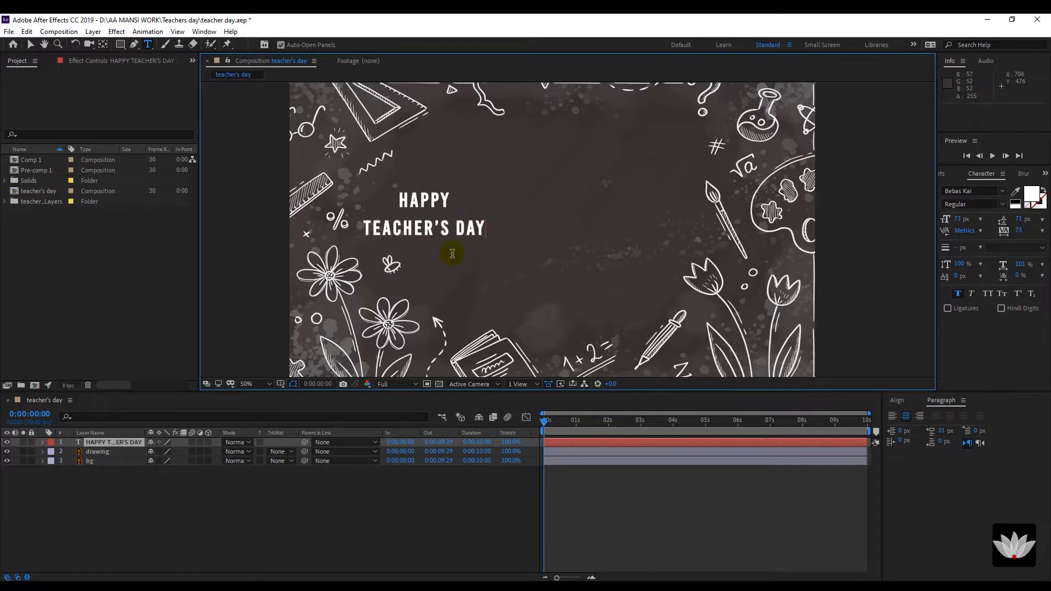
{"action": "left_click", "coordinate": [109, 515]}
{"action": "left_click", "coordinate": [117, 444]}
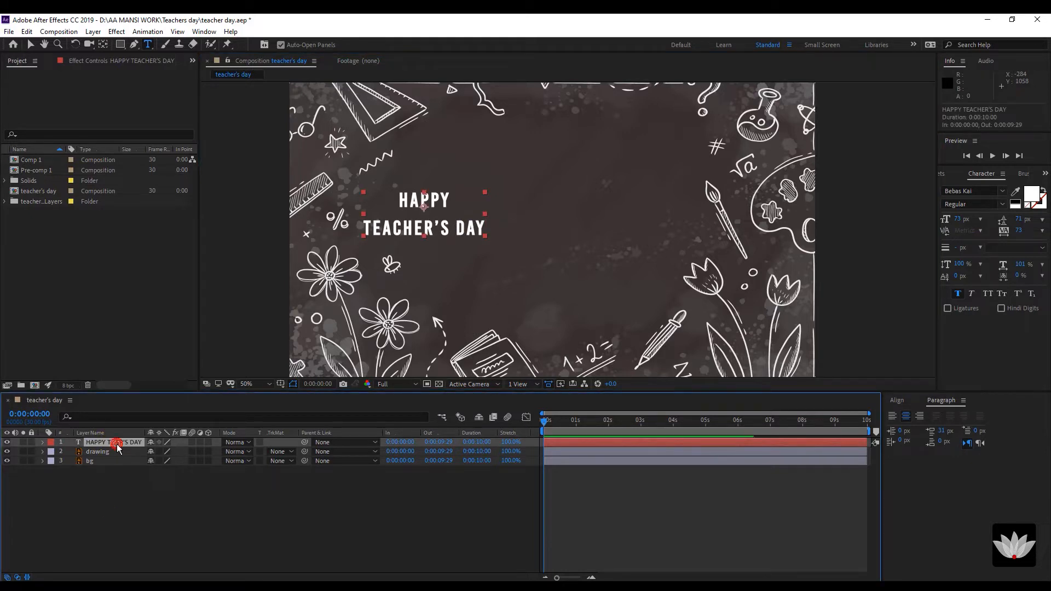
Move the title layer's anchor point down to the centre of the text.
{"action": "left_click", "coordinate": [118, 445]}
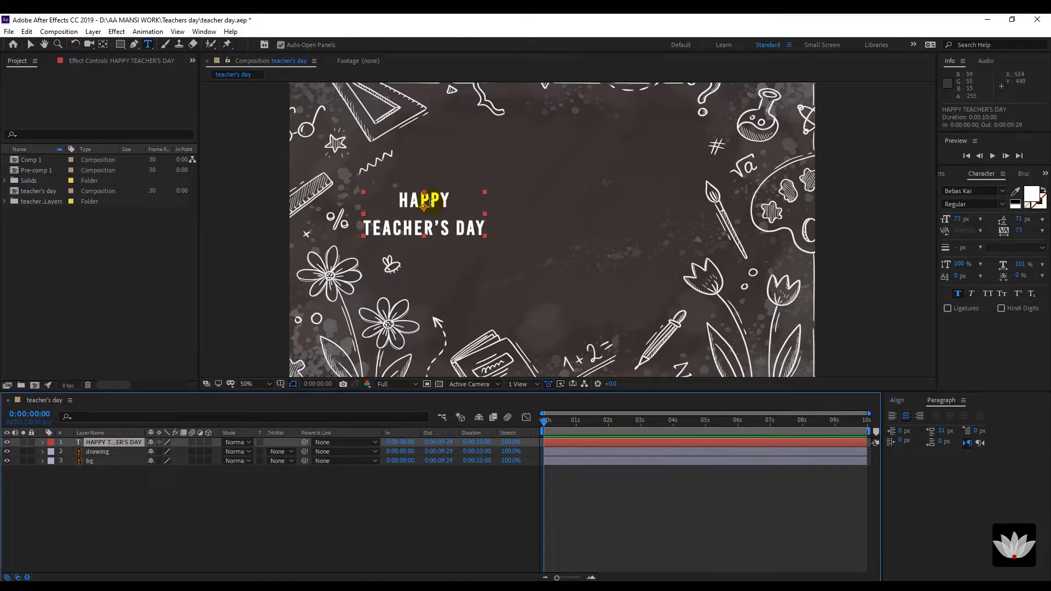
{"action": "key", "text": "y"}
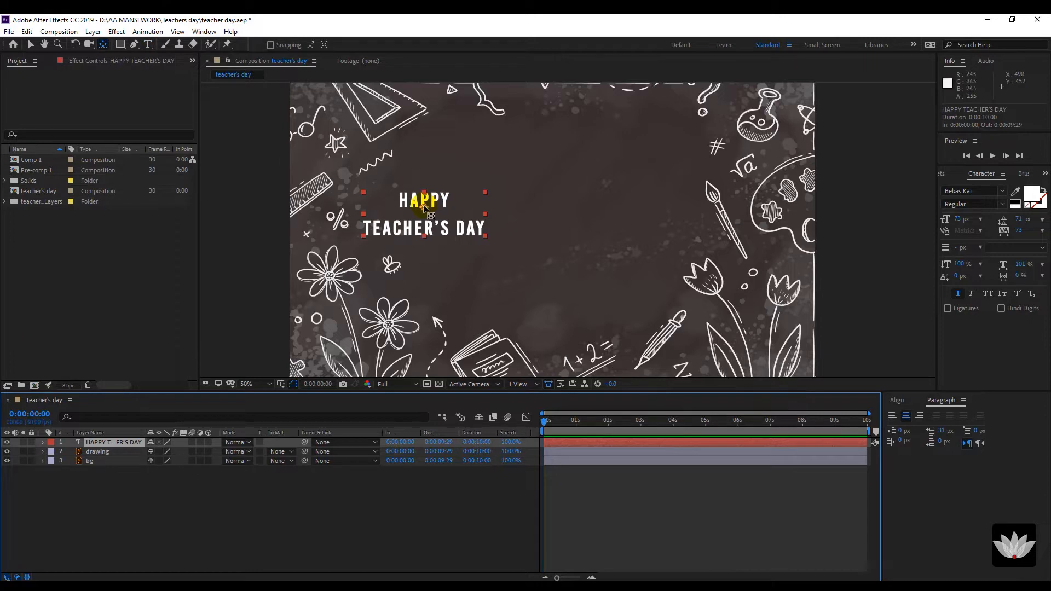
{"action": "left_click_drag", "start_coordinate": [424, 206], "coordinate": [423, 214]}
Centre the title horizontally and vertically in the composition with the Align panel.
{"action": "left_click", "coordinate": [104, 442]}
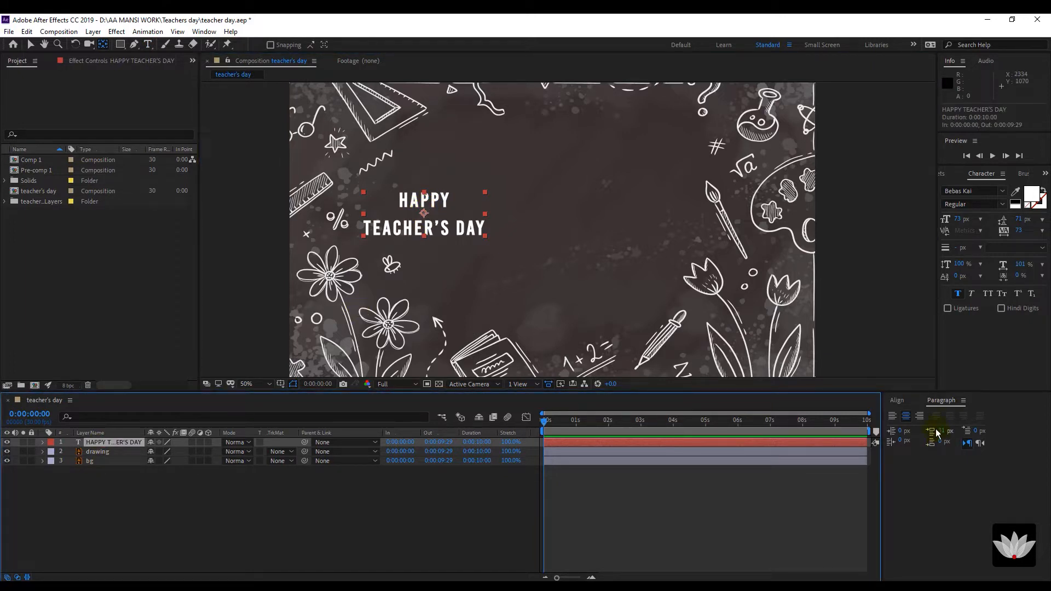
{"action": "left_click", "coordinate": [897, 400]}
{"action": "left_click", "coordinate": [911, 427]}
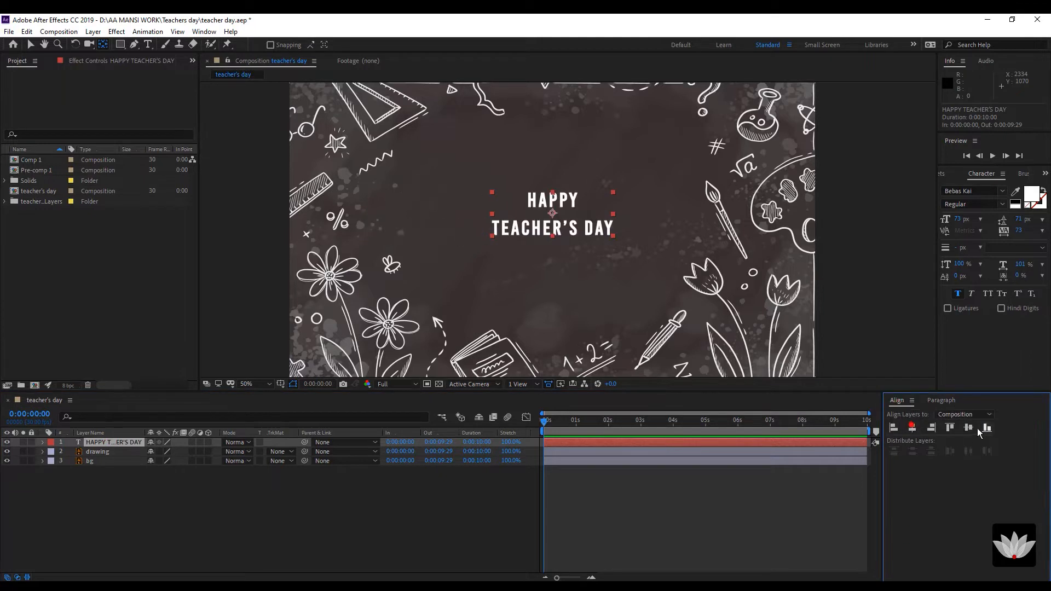
{"action": "left_click", "coordinate": [968, 428]}
{"action": "left_click", "coordinate": [207, 488]}
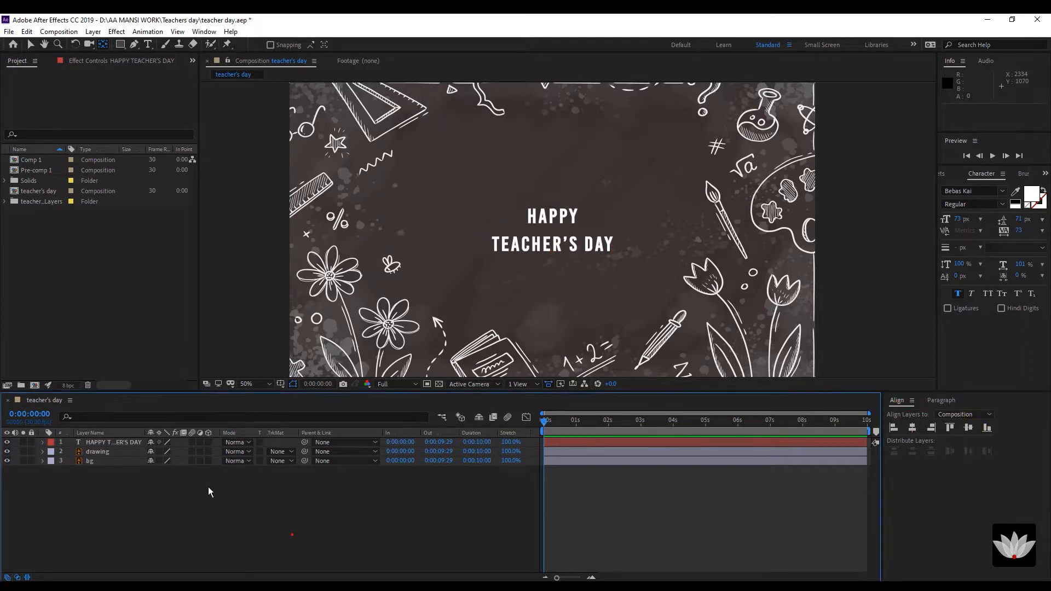
{"action": "left_click", "coordinate": [123, 444]}
Scale the title layer up to 184%.
{"action": "key", "text": "s"}
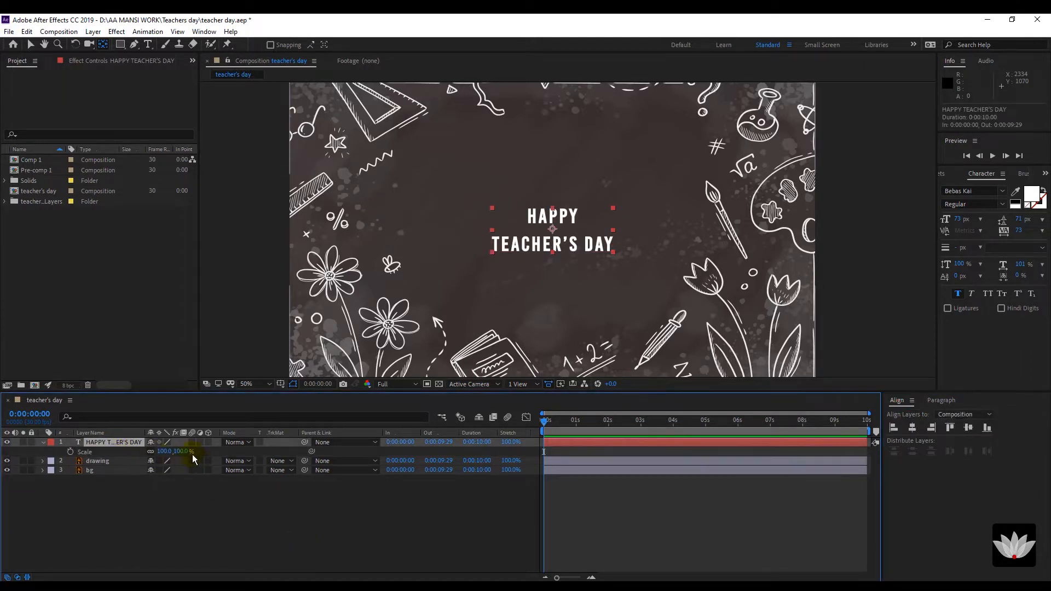
{"action": "left_click_drag", "start_coordinate": [182, 452], "coordinate": [218, 442]}
{"action": "left_click", "coordinate": [217, 535]}
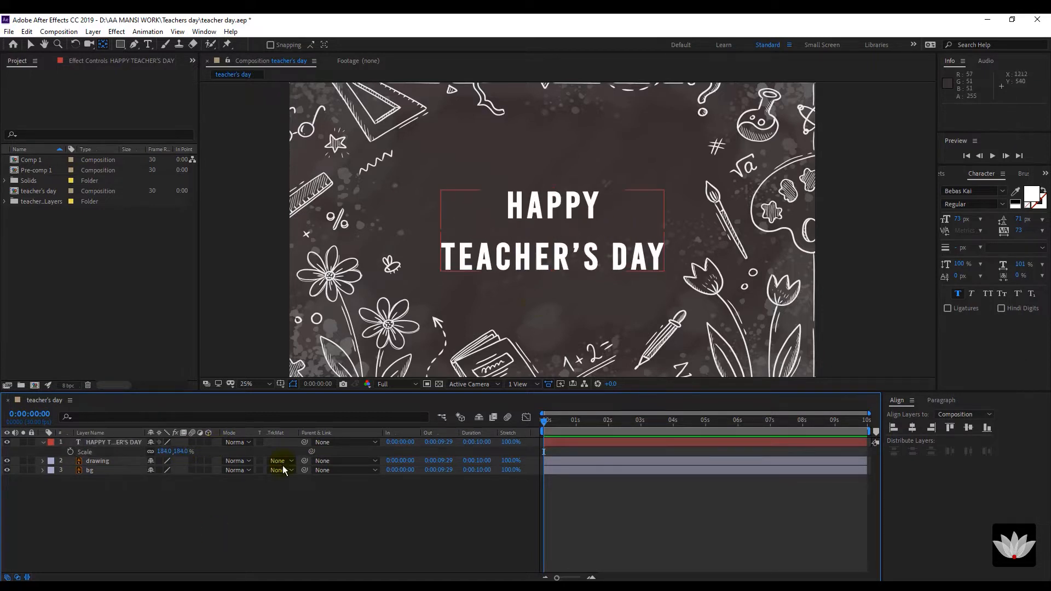
{"action": "key", "text": "comma"}
Re-centre the enlarged title horizontally and vertically, and return the view to 50% zoom.
{"action": "left_click", "coordinate": [104, 443]}
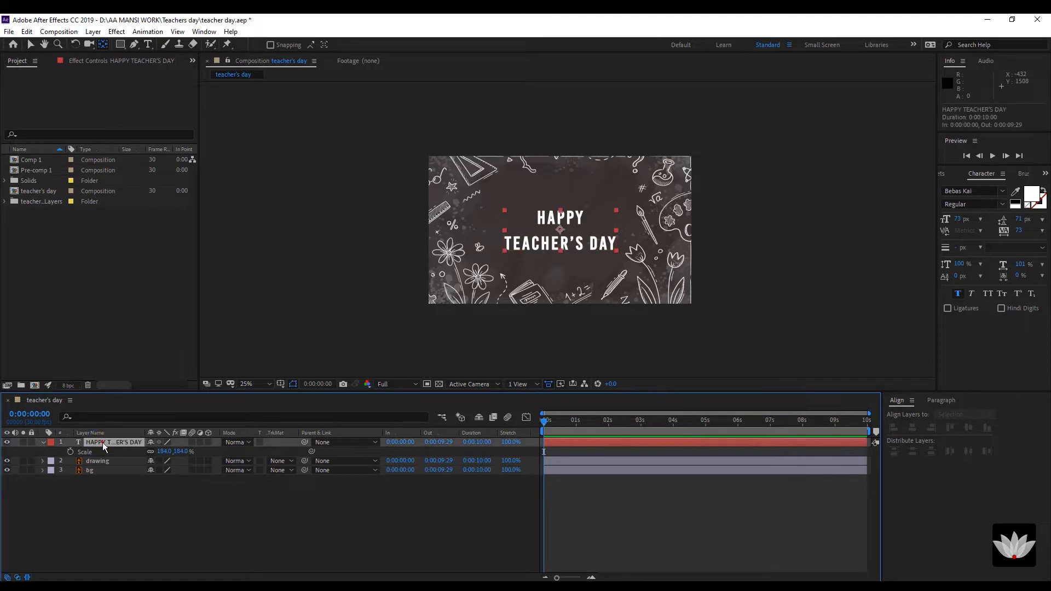
{"action": "left_click", "coordinate": [912, 428]}
{"action": "left_click", "coordinate": [968, 428]}
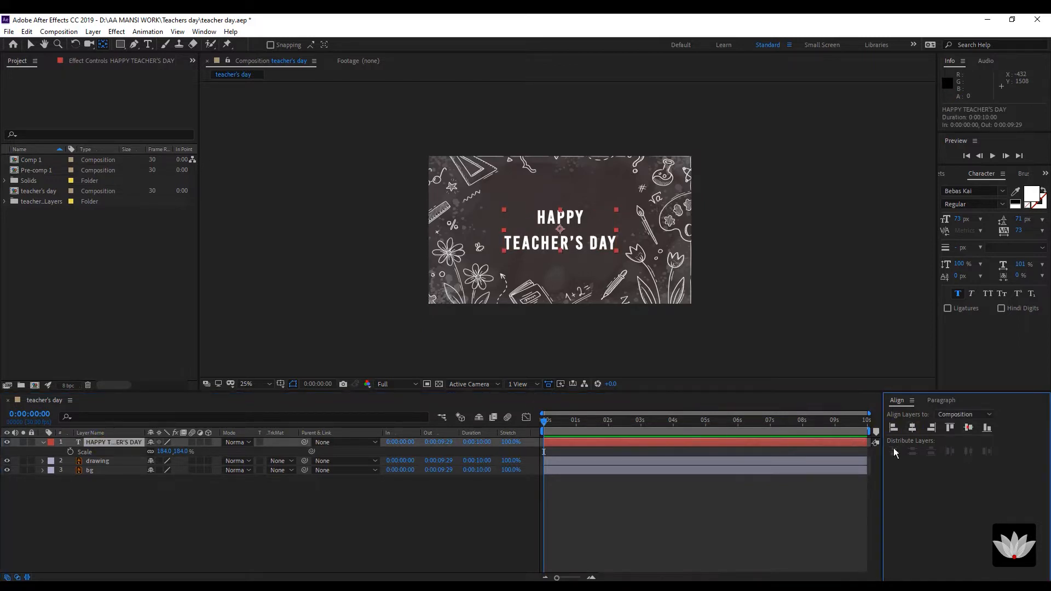
{"action": "left_click", "coordinate": [276, 509]}
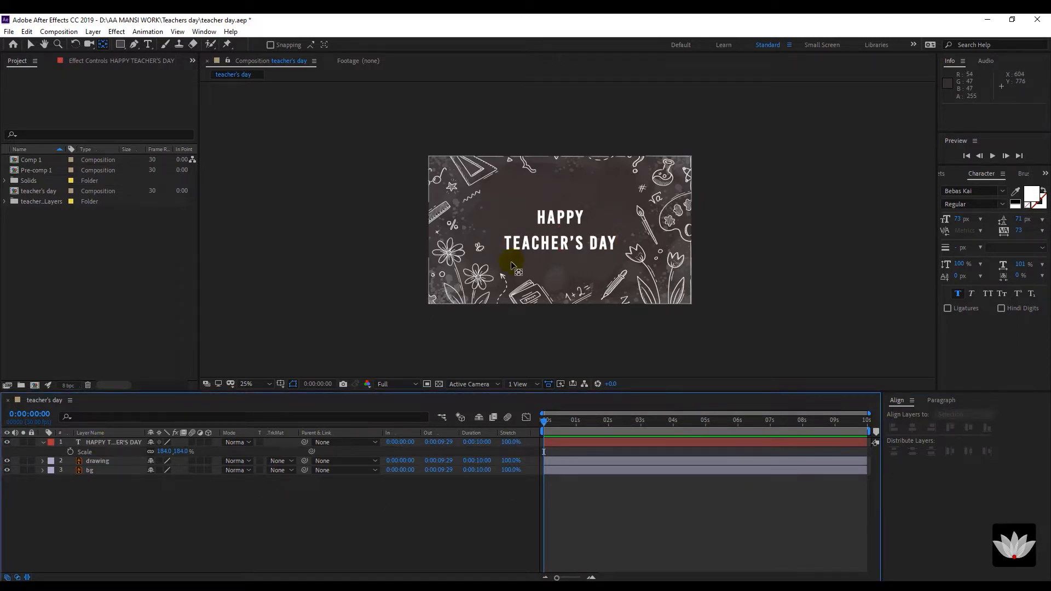
{"action": "key", "text": "v"}
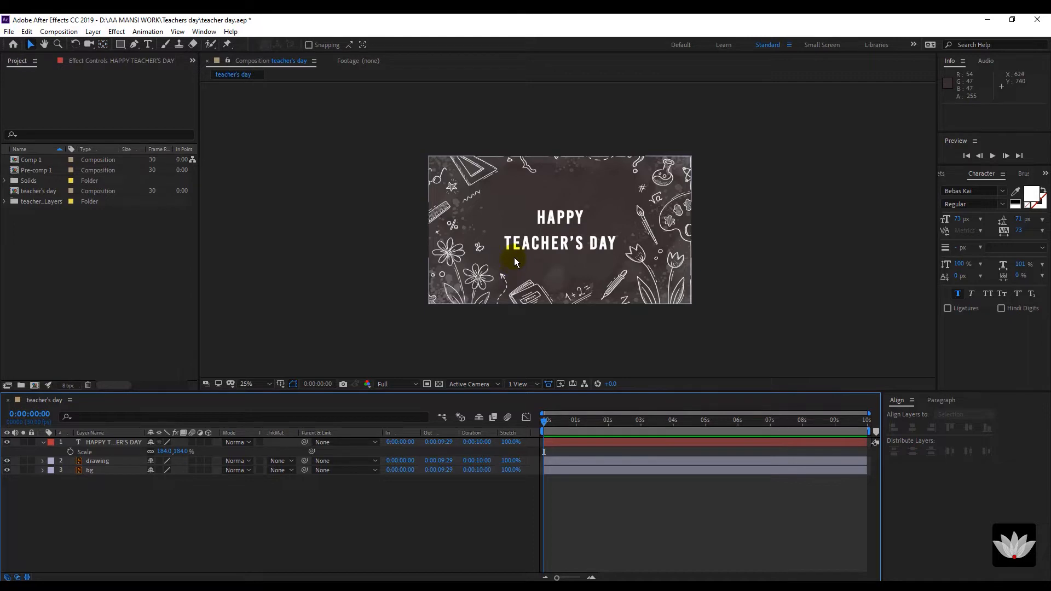
{"action": "left_click", "coordinate": [135, 531]}
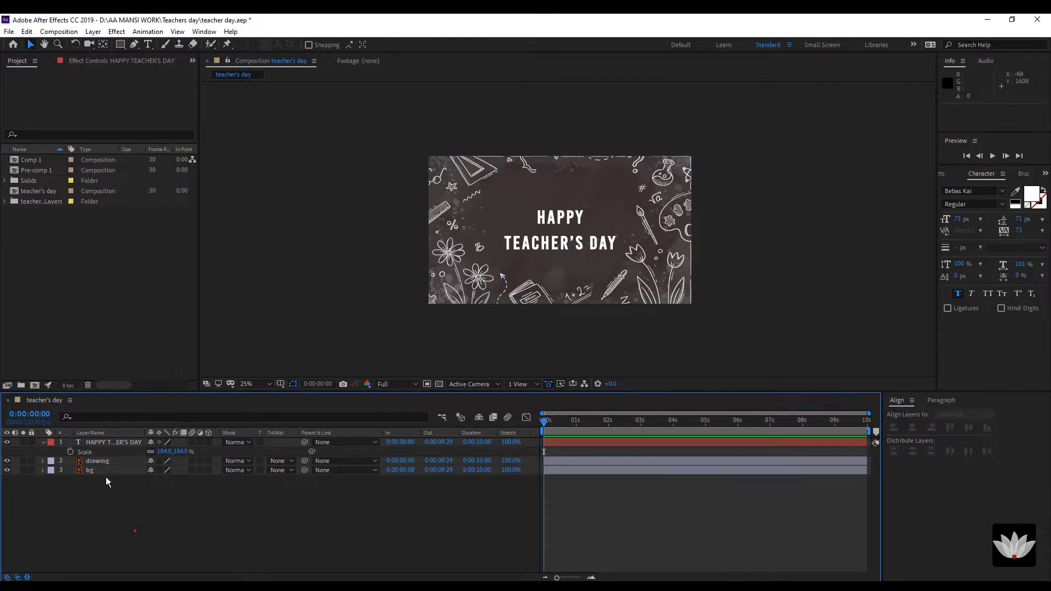
{"action": "left_click", "coordinate": [120, 441]}
{"action": "key", "text": "period"}
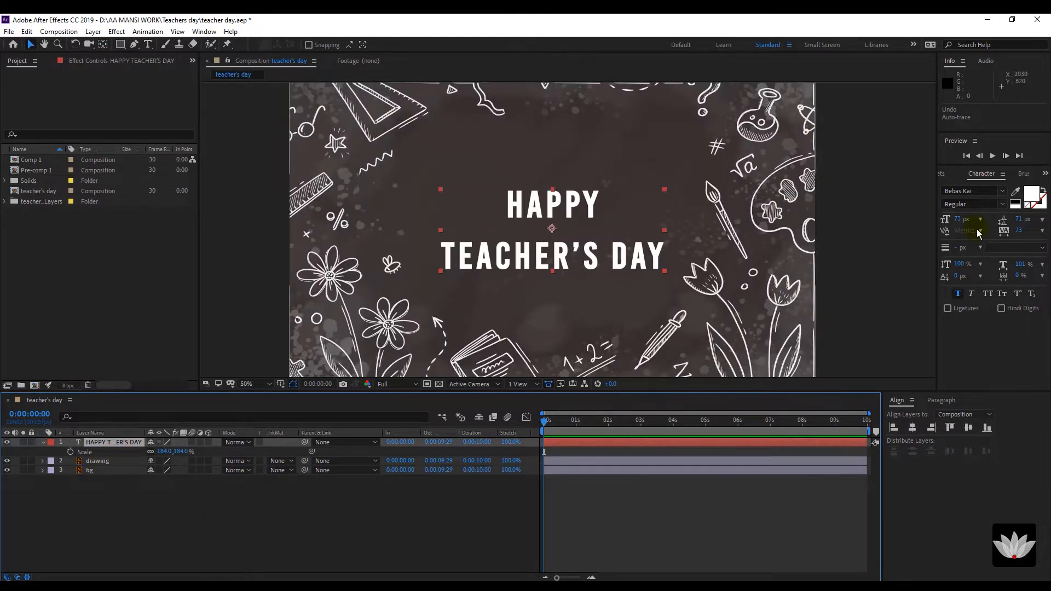
{"action": "left_click", "coordinate": [321, 508]}
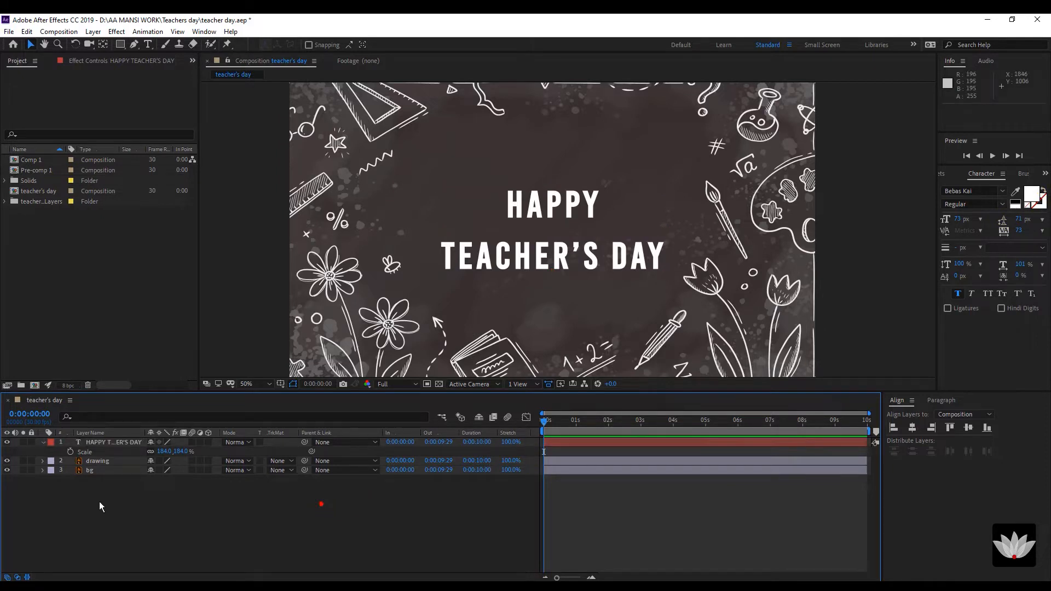
{"action": "left_click", "coordinate": [112, 442]}
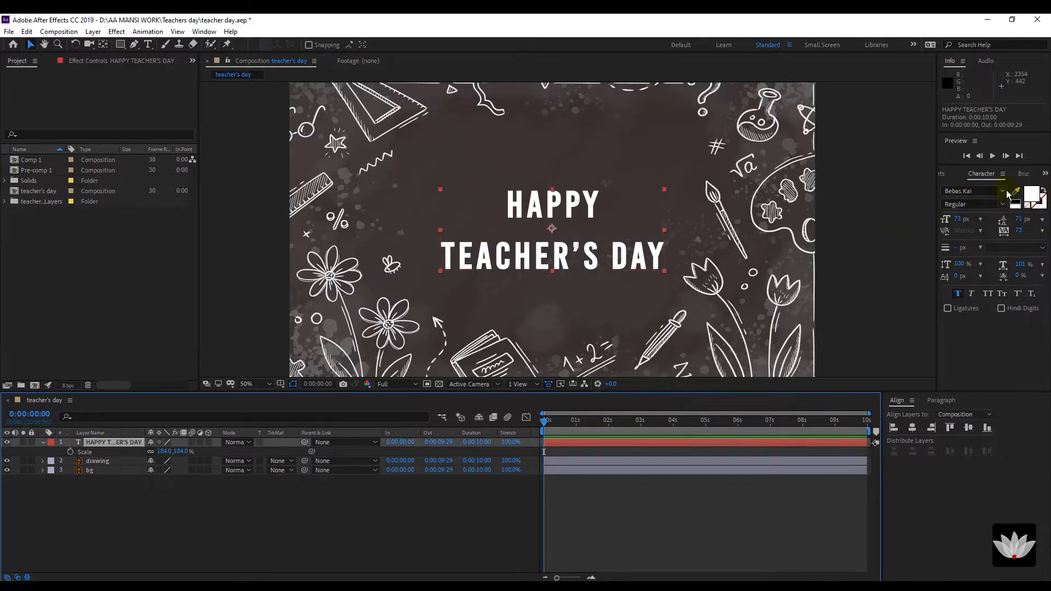
Swap the title's fill and stroke so it shows white 2 px outlined letters with no fill.
{"action": "left_click", "coordinate": [1042, 190]}
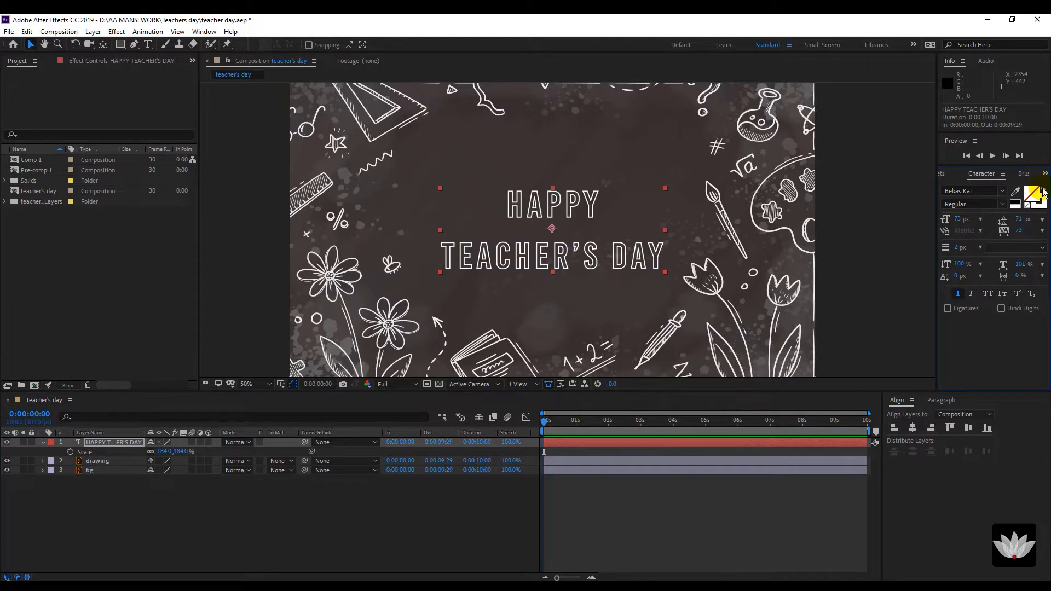
{"action": "left_click", "coordinate": [135, 531]}
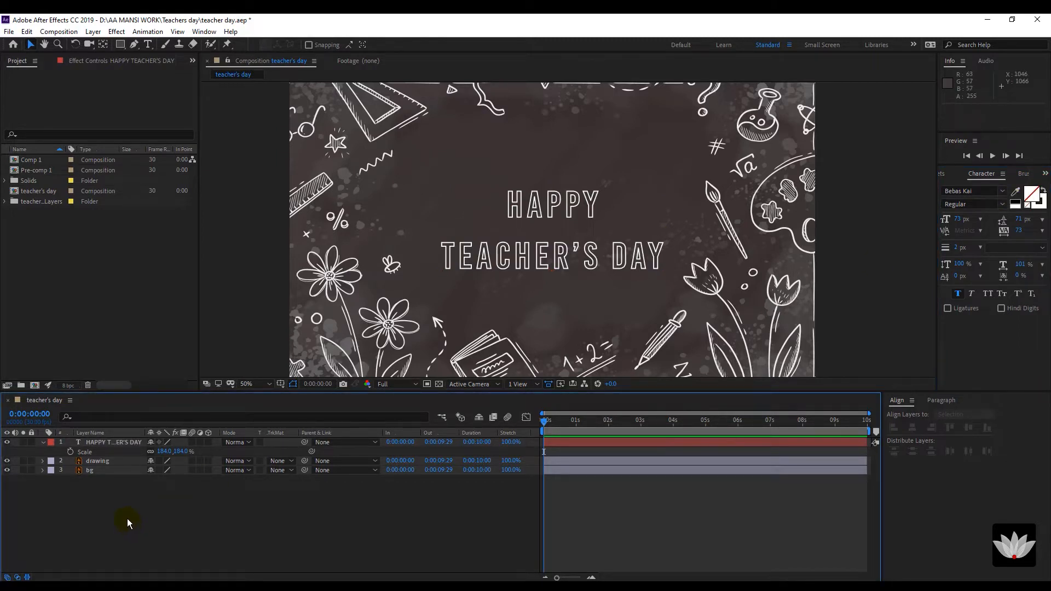
{"action": "left_click", "coordinate": [111, 442]}
{"action": "left_click", "coordinate": [1002, 204]}
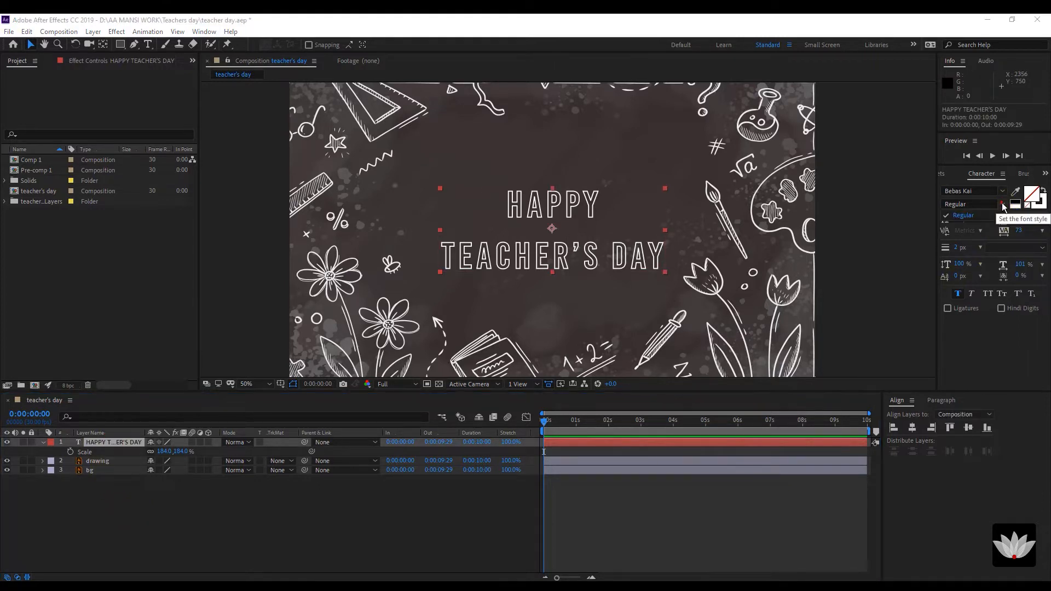
{"action": "left_click", "coordinate": [1003, 204]}
{"action": "left_click", "coordinate": [200, 531]}
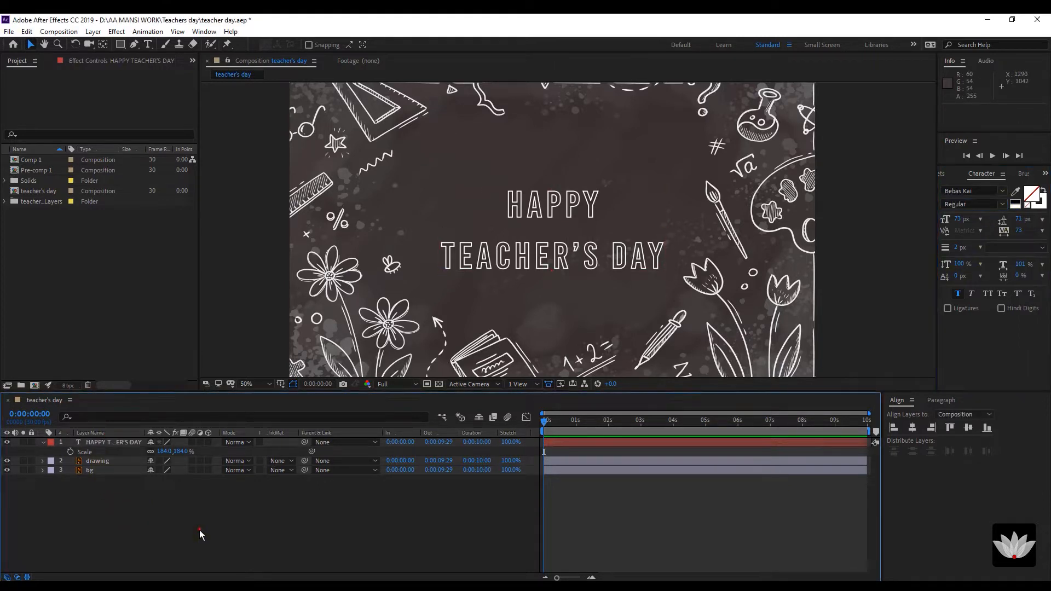
{"action": "left_click", "coordinate": [118, 441]}
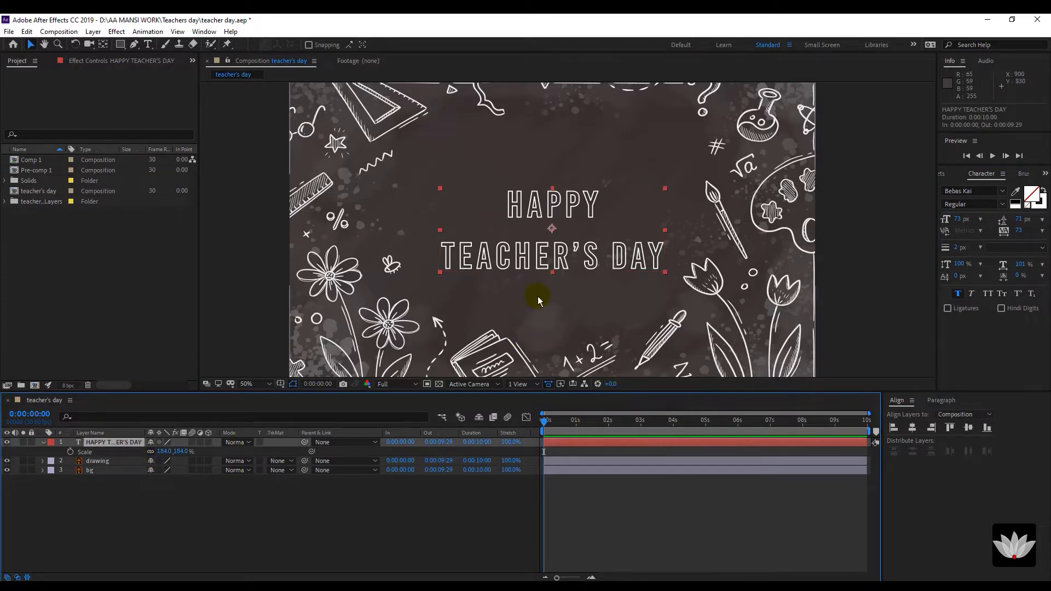
Nudge the title up 10 pixels to position 958, 524.
{"action": "scroll", "coordinate": [543, 284], "scroll_direction": "down", "scroll_amount": 2}
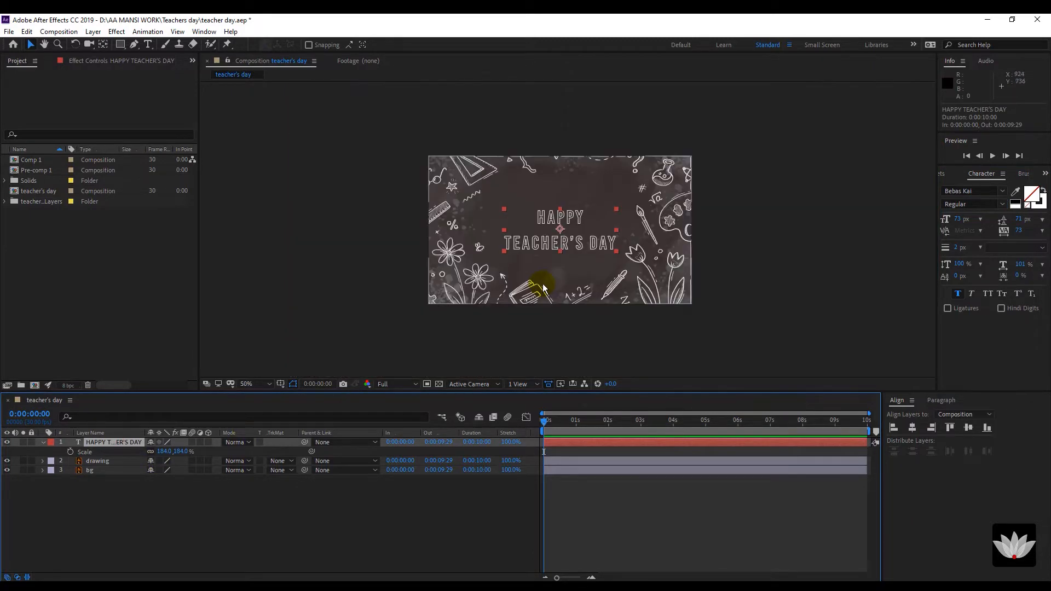
{"action": "scroll", "coordinate": [543, 284], "scroll_direction": "up", "scroll_amount": 2}
{"action": "key", "text": "shift+Up"}
{"action": "key", "text": "shift+Up"}
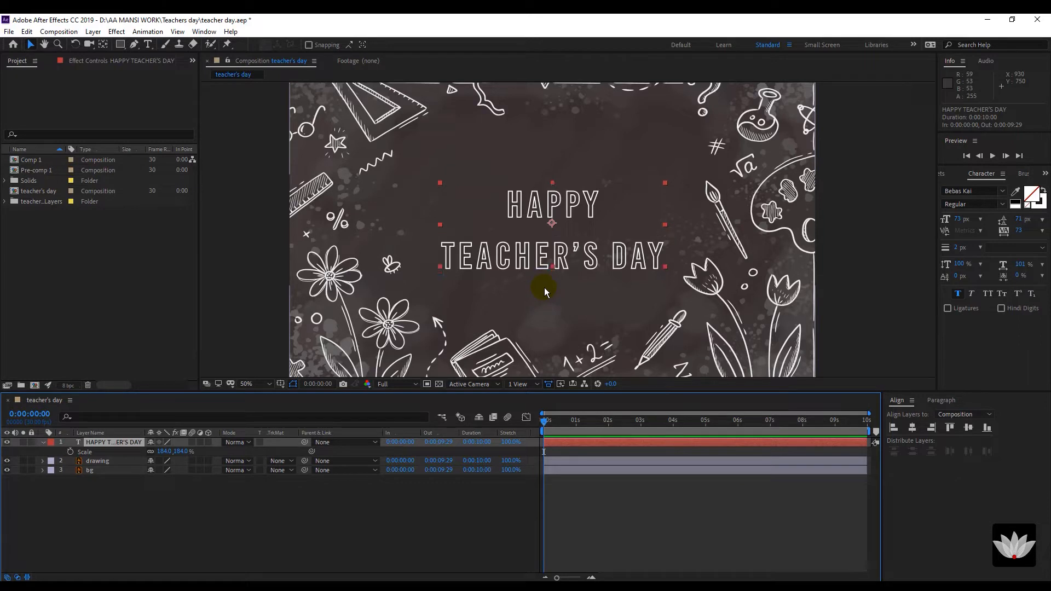
{"action": "scroll", "coordinate": [544, 257], "scroll_direction": "down", "scroll_amount": 2}
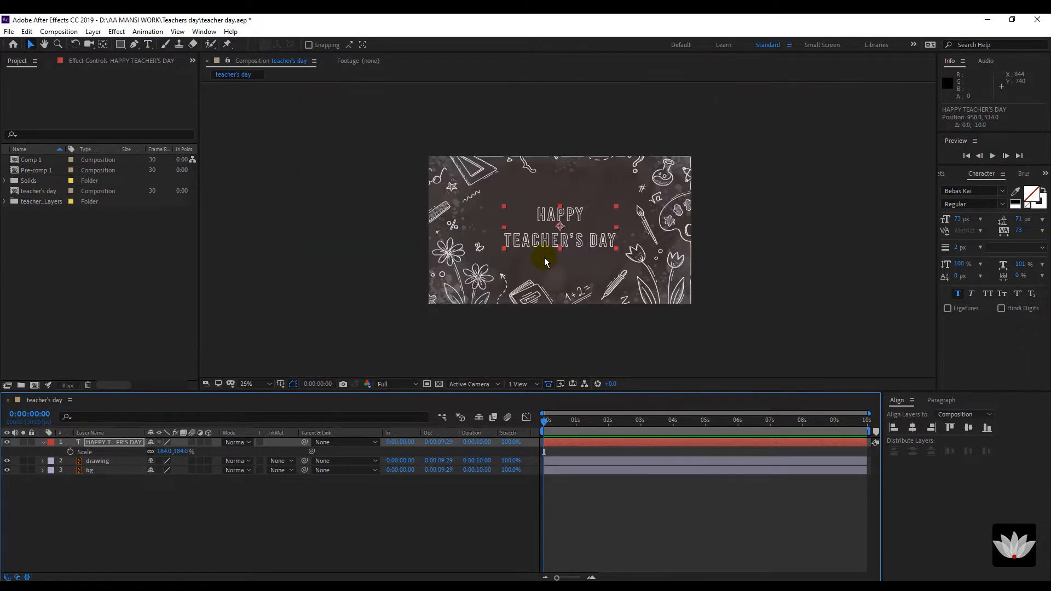
{"action": "left_click", "coordinate": [124, 568]}
{"action": "left_click", "coordinate": [131, 444]}
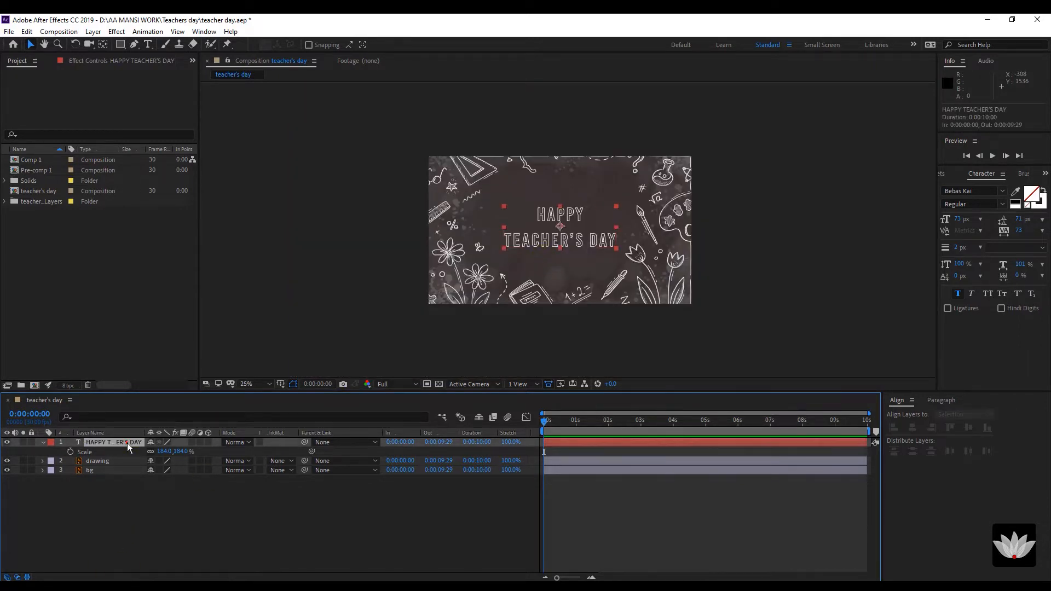
Auto-trace the HAPPY TEACHER'S DAY text layer into a new masked layer with Layer > Auto-trace.
{"action": "left_click", "coordinate": [93, 31]}
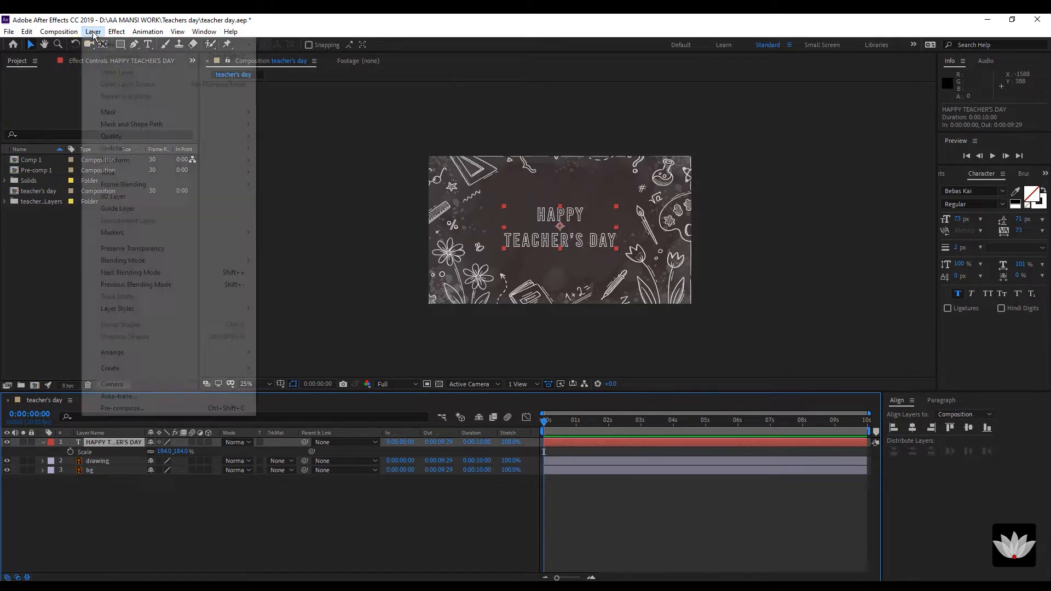
{"action": "left_click", "coordinate": [131, 396]}
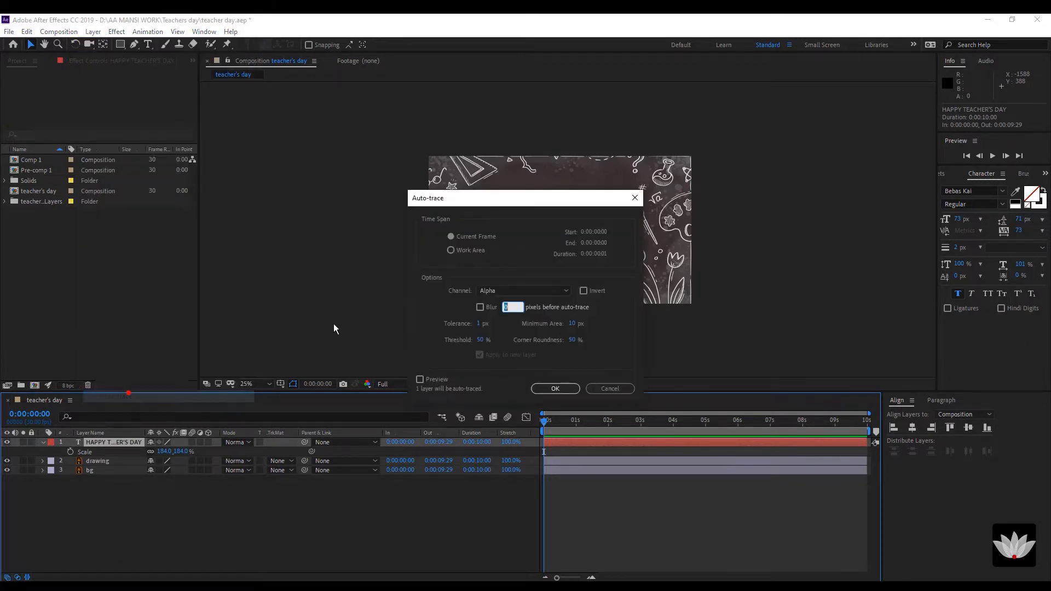
{"action": "left_click", "coordinate": [548, 388]}
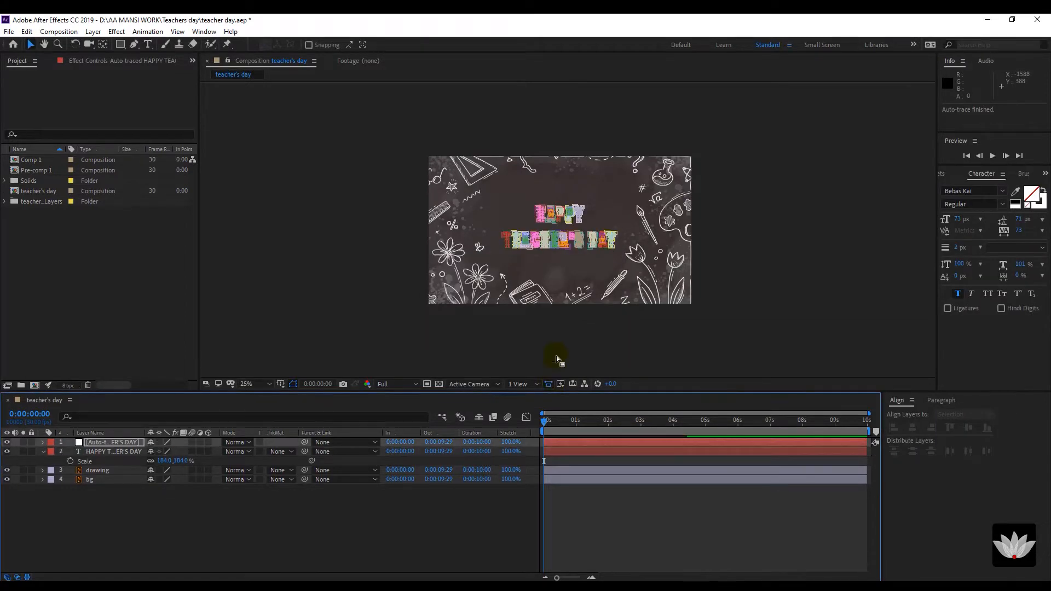
{"action": "scroll", "coordinate": [570, 259], "scroll_direction": "up", "scroll_amount": 2}
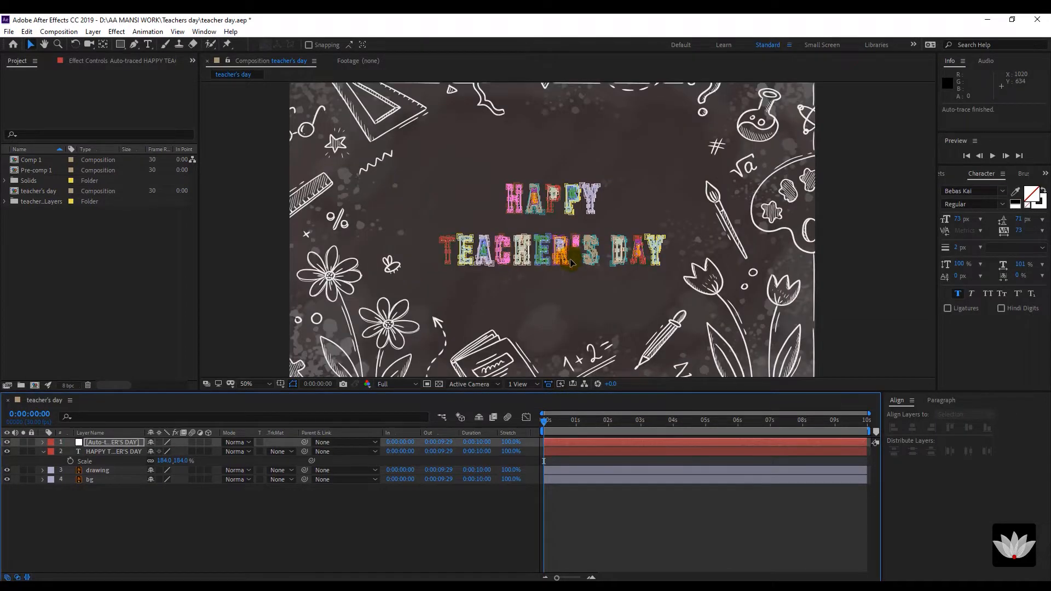
{"action": "left_click", "coordinate": [150, 549]}
Hide the original text layer and select the Auto-traced layer.
{"action": "left_click", "coordinate": [119, 441]}
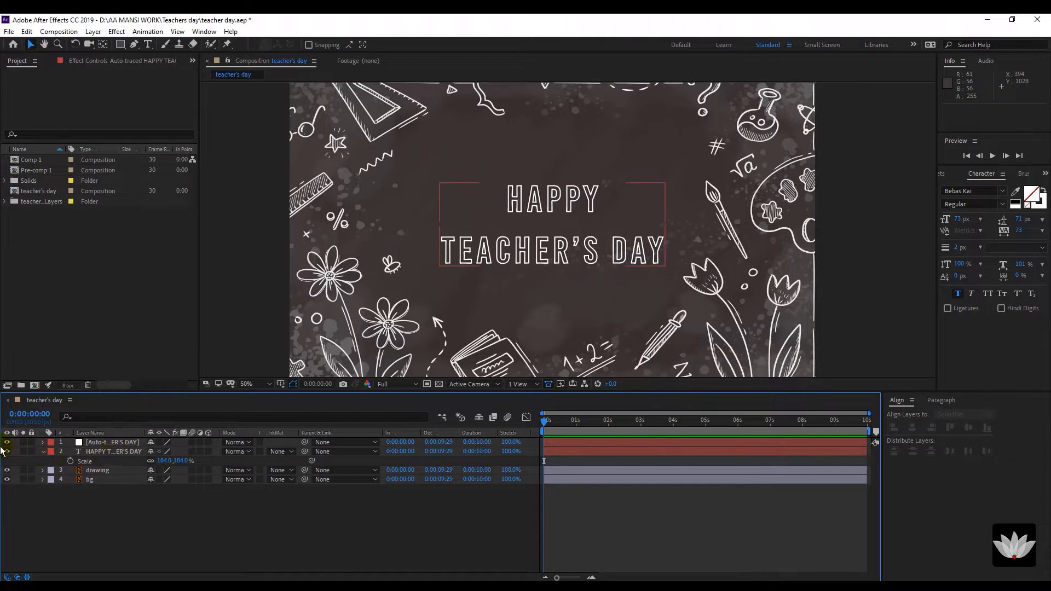
{"action": "left_click", "coordinate": [7, 452]}
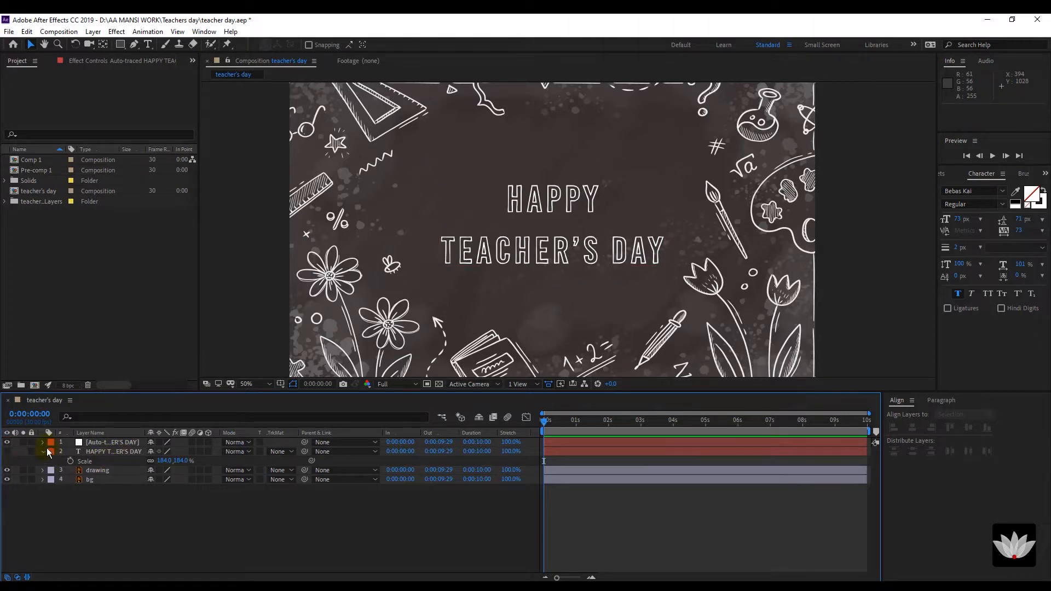
{"action": "left_click", "coordinate": [98, 442]}
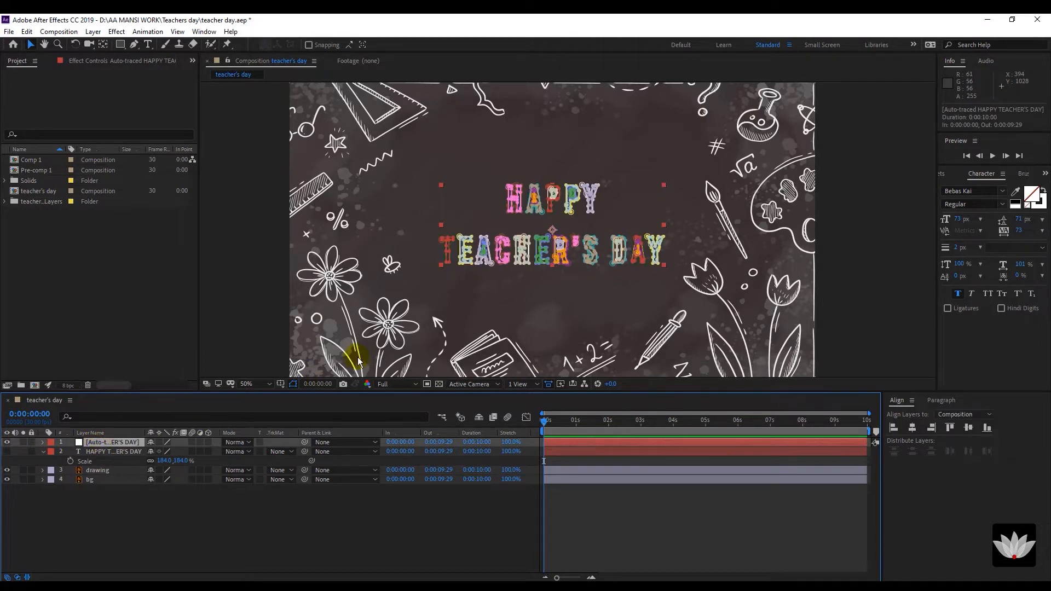
{"action": "key", "text": "period"}
{"action": "key", "text": "comma"}
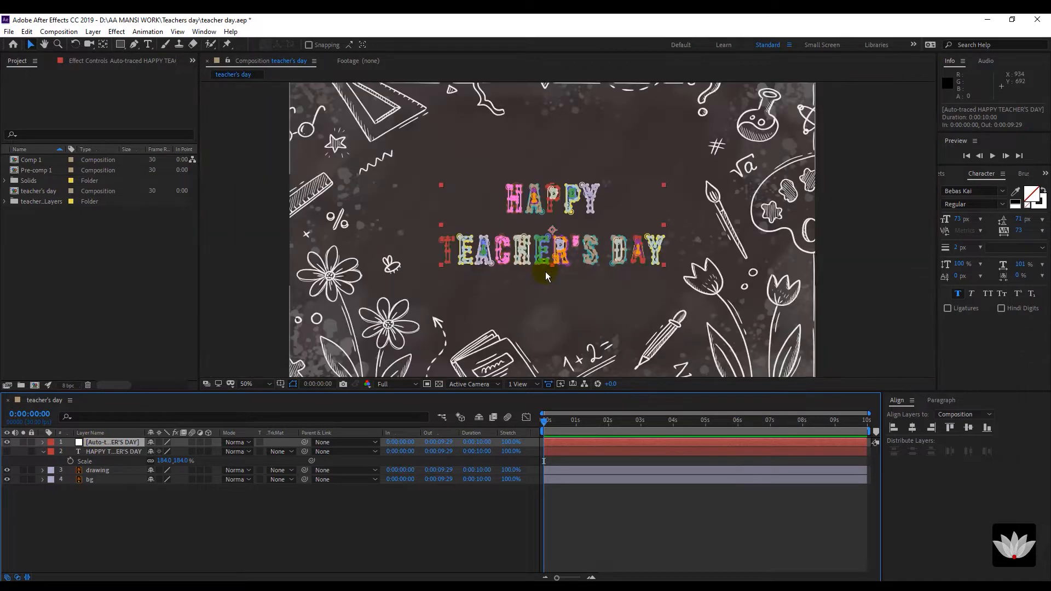
{"action": "key", "text": "period"}
{"action": "key", "text": "ctrl+5"}
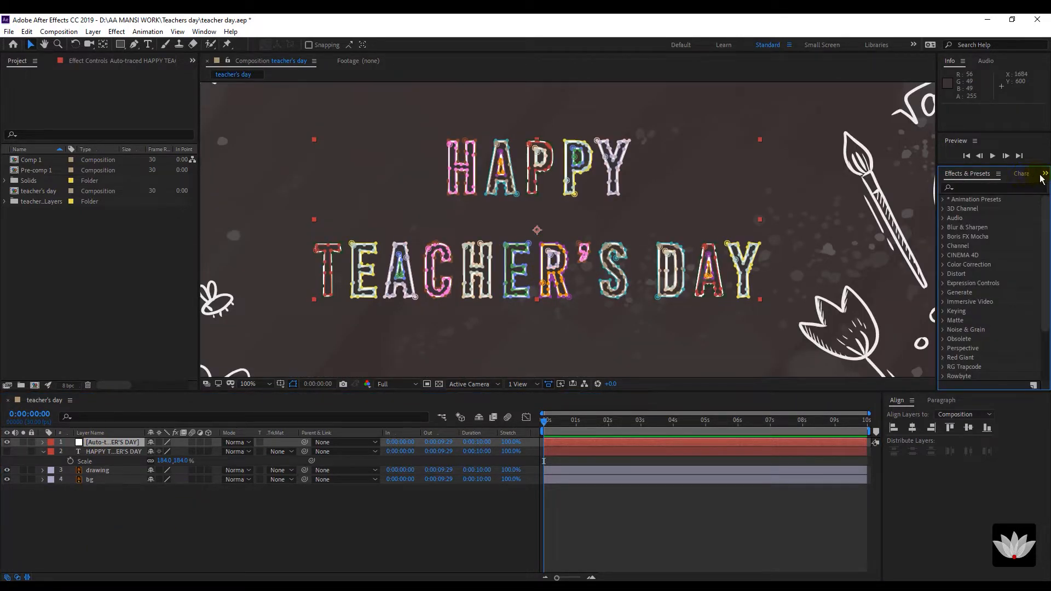
Search Effects & Presets for 'scrib' and drop Generate > Scribble onto the Auto-traced layer.
{"action": "left_click", "coordinate": [968, 188]}
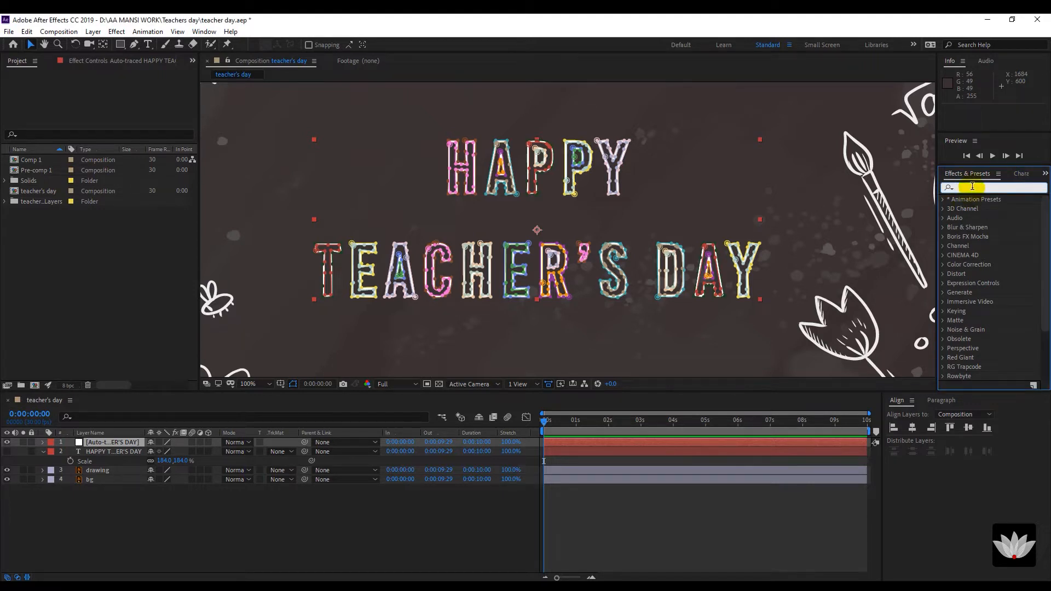
{"action": "type", "text": "scr"}
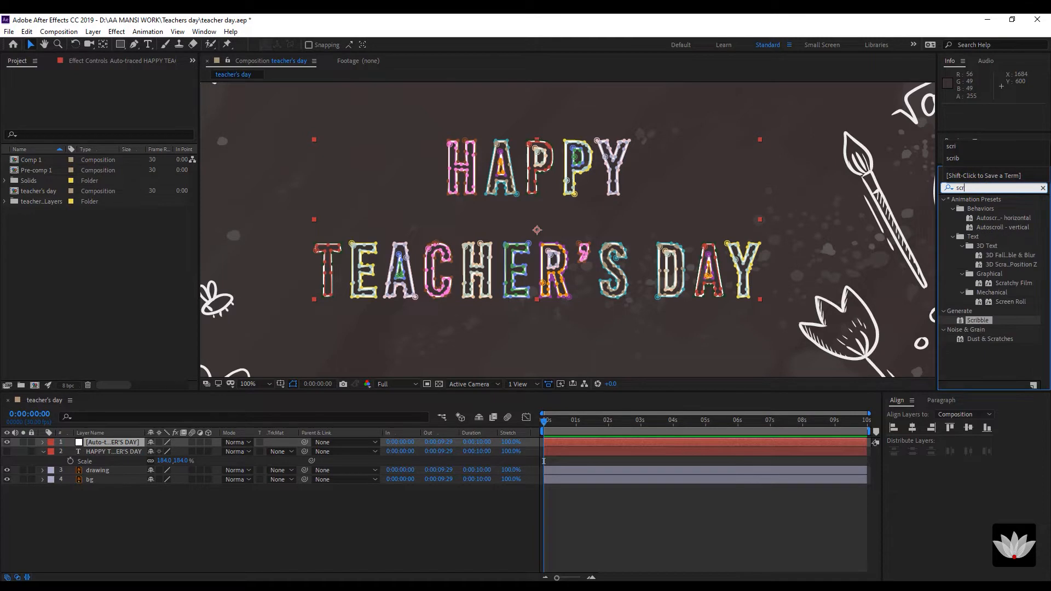
{"action": "type", "text": "ib"}
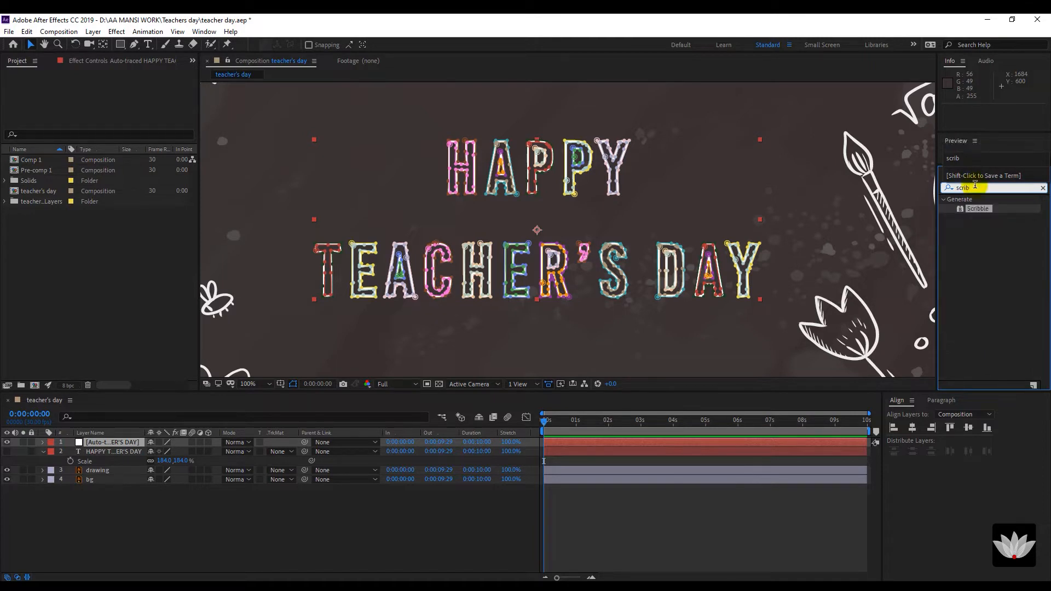
{"action": "mouse_move", "coordinate": [980, 213]}
{"action": "left_mouse_down"}
{"action": "mouse_move", "coordinate": [684, 372]}
{"action": "mouse_move", "coordinate": [75, 462]}
{"action": "mouse_move", "coordinate": [94, 438]}
{"action": "mouse_move", "coordinate": [101, 443]}
{"action": "left_mouse_up"}
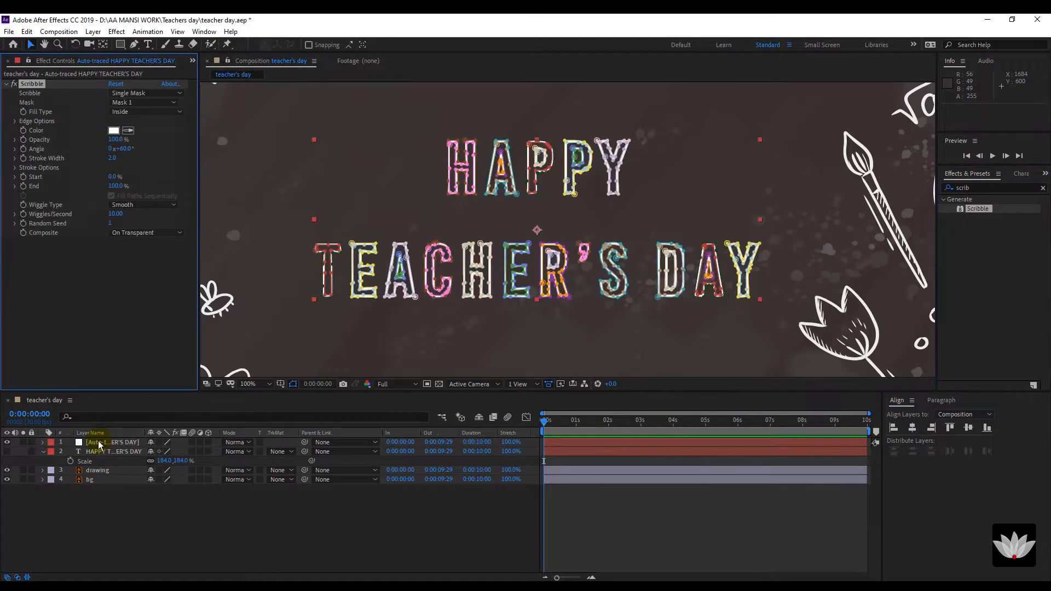
Set Scribble's Scribble option to All Masks so every letter gets filled.
{"action": "left_click", "coordinate": [165, 94]}
{"action": "left_click", "coordinate": [170, 133]}
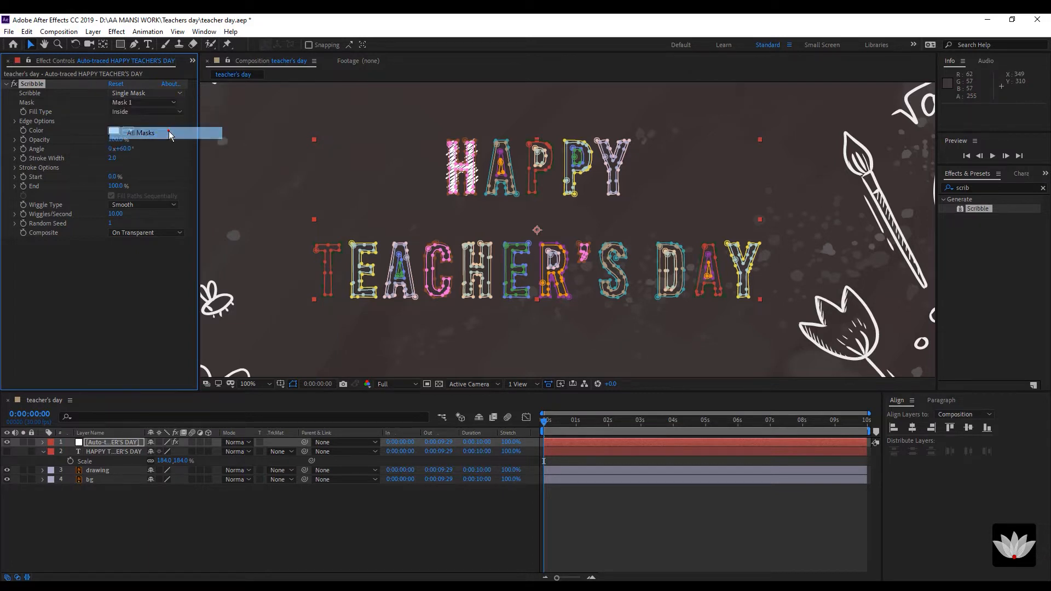
{"action": "left_click", "coordinate": [173, 541]}
{"action": "left_click", "coordinate": [116, 443]}
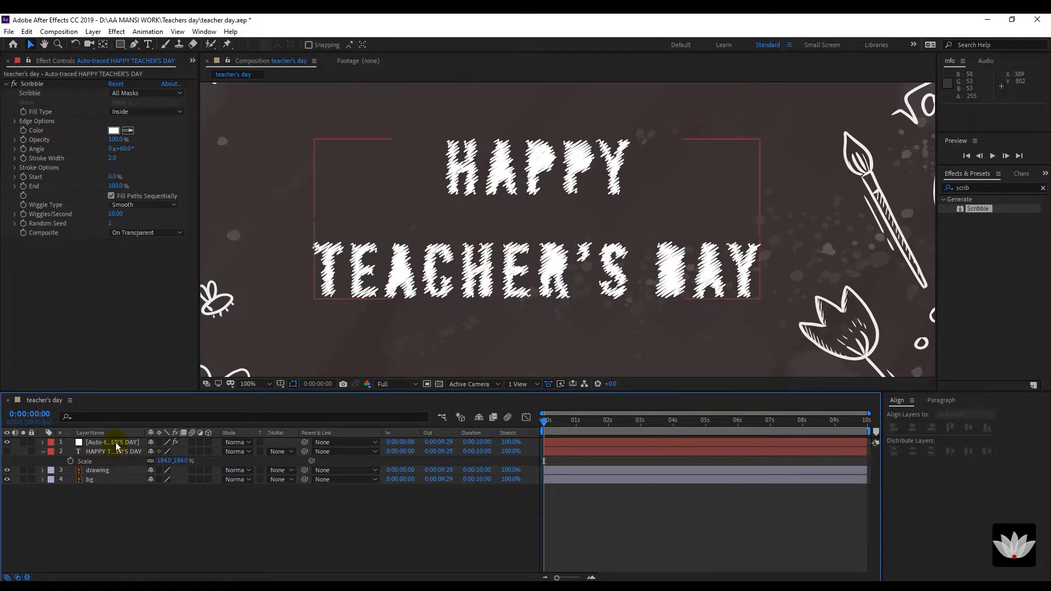
{"action": "left_click", "coordinate": [116, 443]}
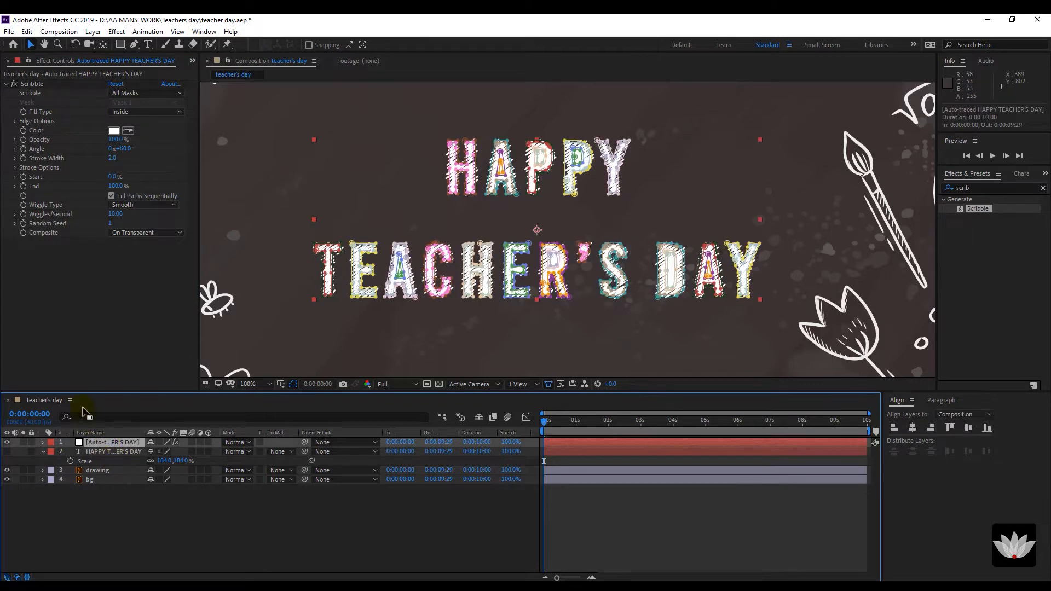
{"action": "left_click", "coordinate": [123, 515]}
{"action": "left_click", "coordinate": [110, 443]}
Set Scribble's stroke width to 2.6 and its curviness to 60%.
{"action": "left_click_drag", "start_coordinate": [111, 158], "coordinate": [115, 170]}
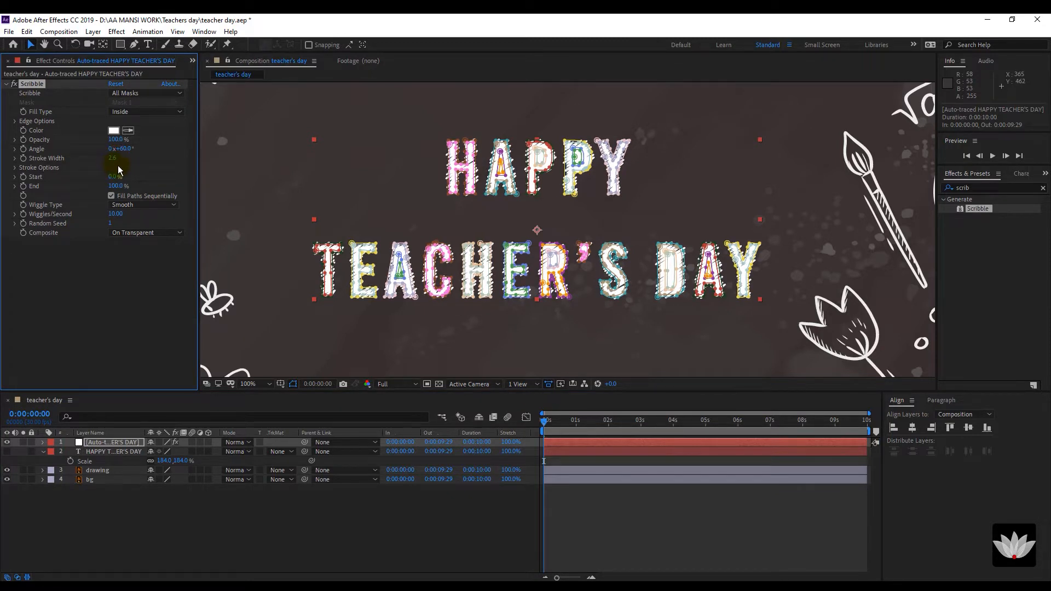
{"action": "left_click", "coordinate": [15, 168]}
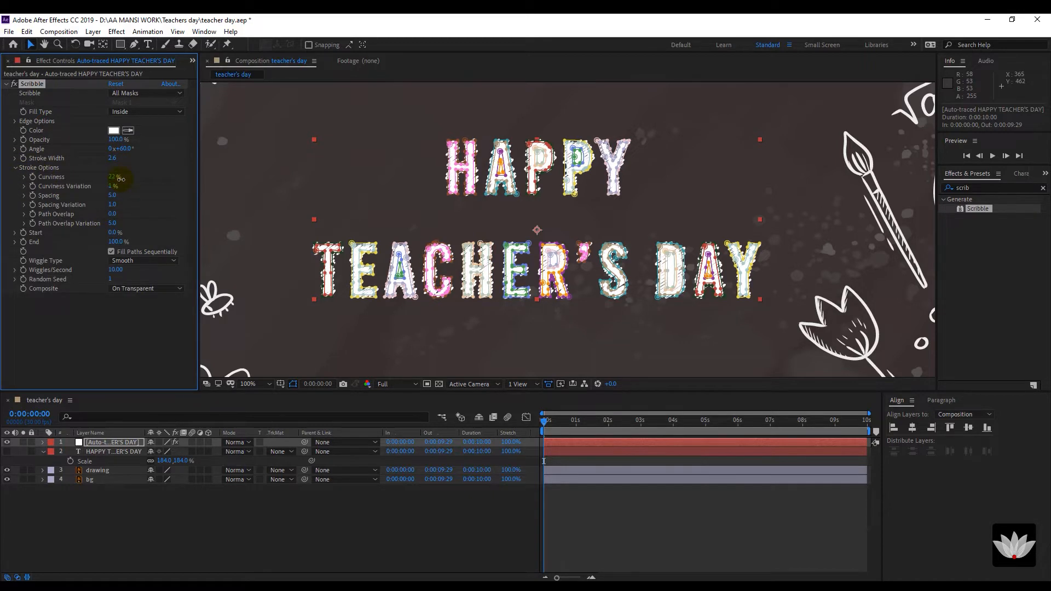
{"action": "left_click_drag", "start_coordinate": [125, 180], "coordinate": [107, 179]}
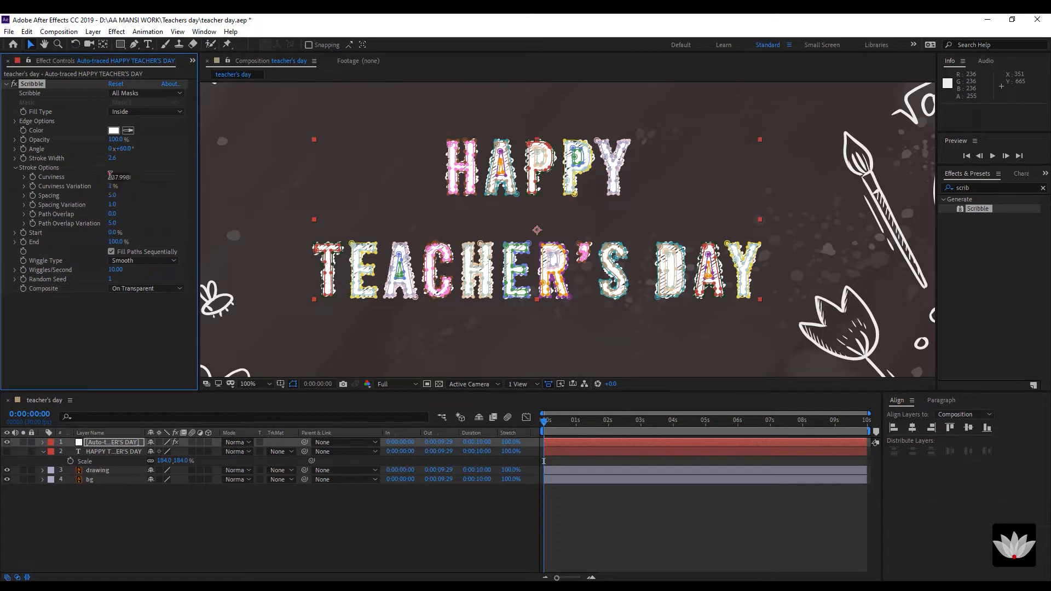
{"action": "left_click", "coordinate": [115, 177]}
{"action": "type", "text": "60"}
{"action": "left_click", "coordinate": [117, 354]}
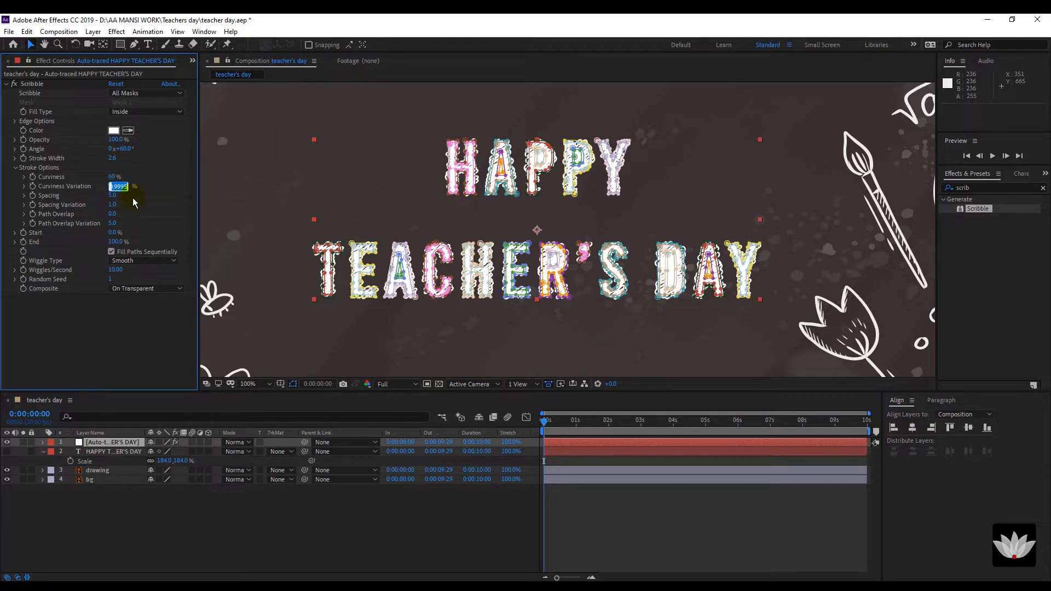
Set curviness variation to 75% and adjust scribble spacing to about 4.7.
{"action": "left_click", "coordinate": [107, 320]}
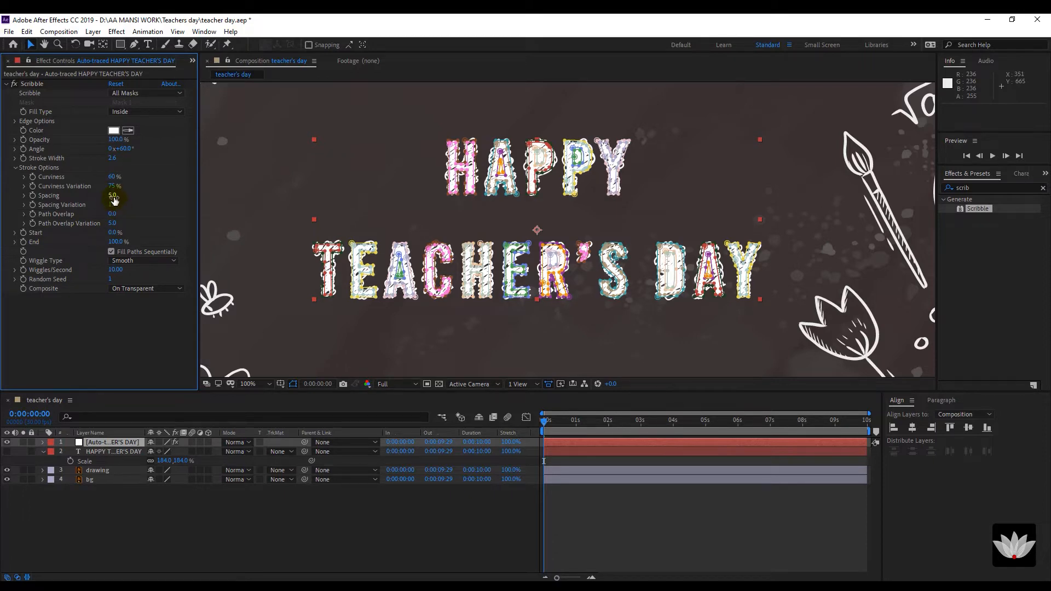
{"action": "left_click_drag", "start_coordinate": [113, 198], "coordinate": [108, 197]}
{"action": "left_click", "coordinate": [113, 330]}
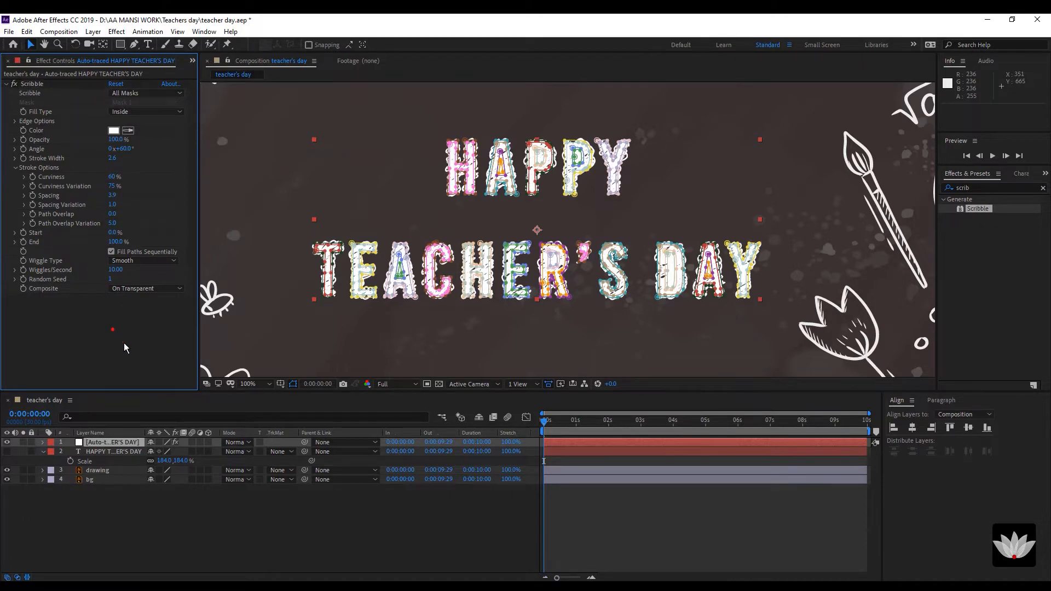
{"action": "left_click", "coordinate": [185, 523]}
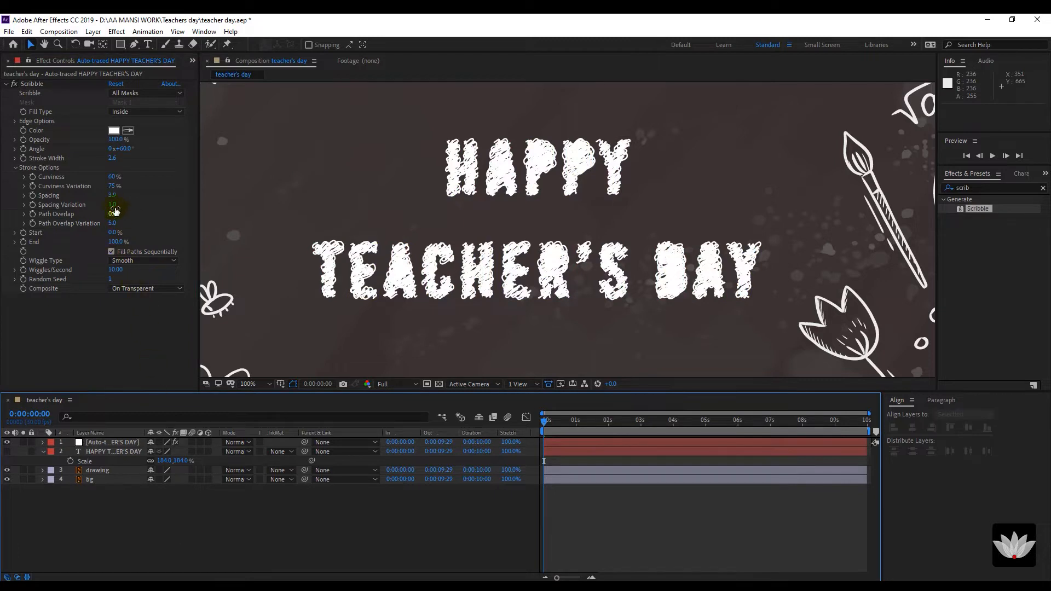
{"action": "left_click_drag", "start_coordinate": [113, 197], "coordinate": [120, 196]}
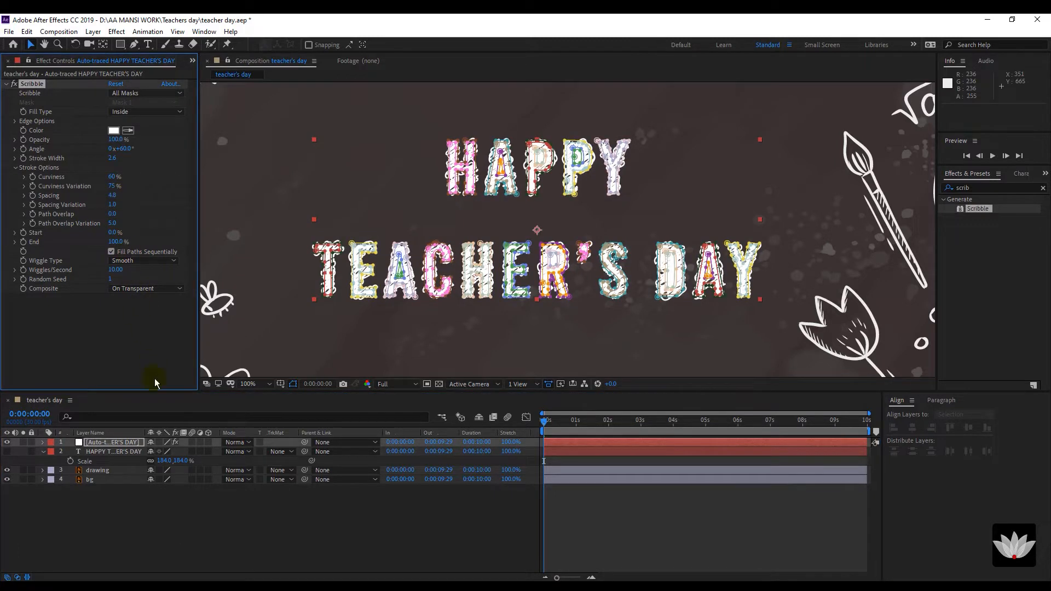
{"action": "left_click", "coordinate": [189, 524]}
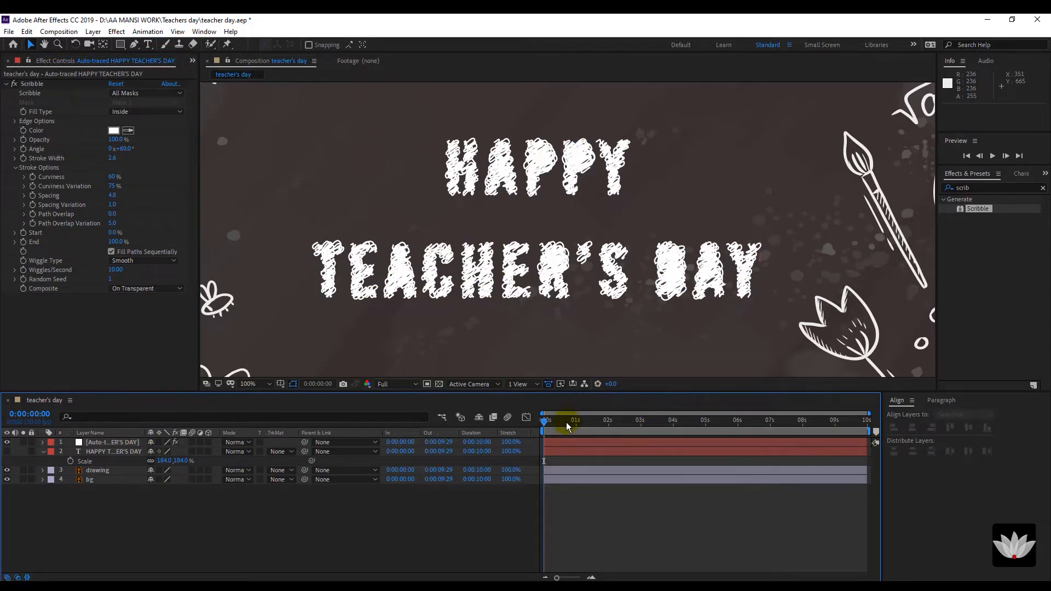
{"action": "mouse_move", "coordinate": [556, 422]}
{"action": "left_mouse_down"}
{"action": "mouse_move", "coordinate": [586, 416]}
{"action": "mouse_move", "coordinate": [528, 417]}
{"action": "left_mouse_up"}
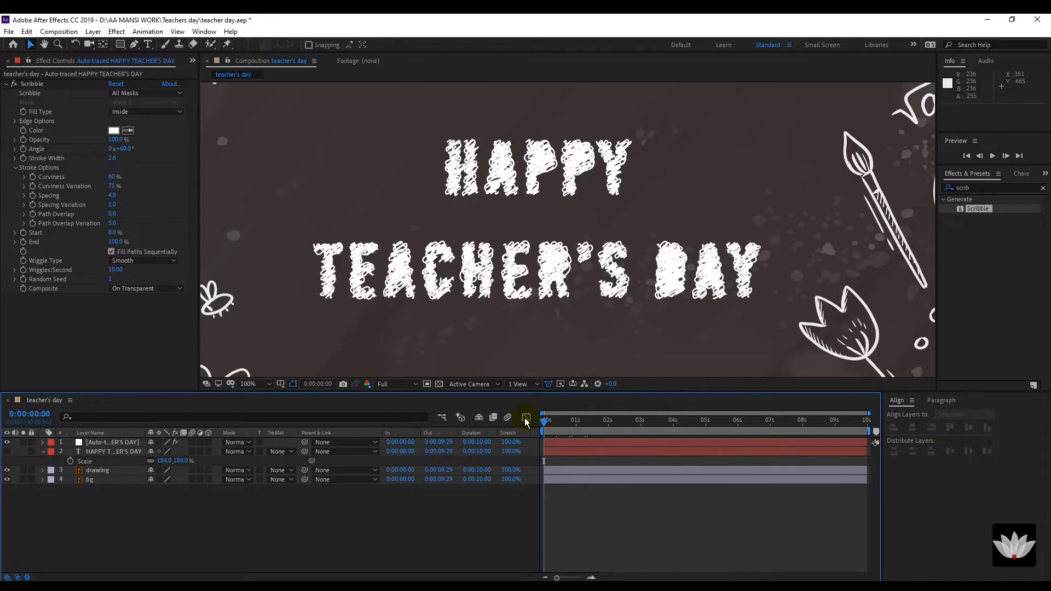
{"action": "left_click", "coordinate": [390, 257]}
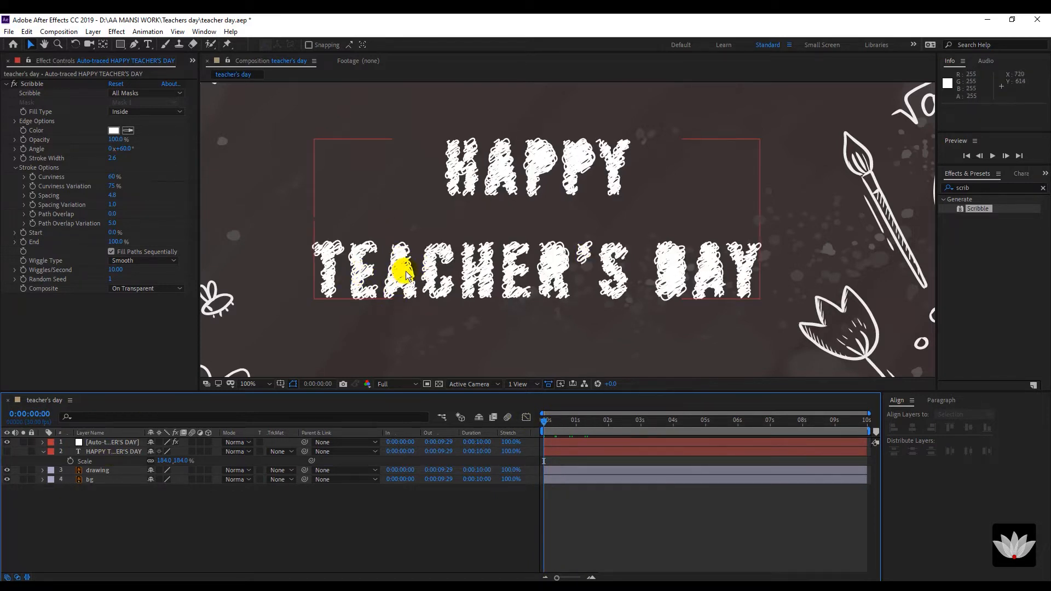
{"action": "left_click", "coordinate": [95, 445]}
{"action": "left_click", "coordinate": [185, 491]}
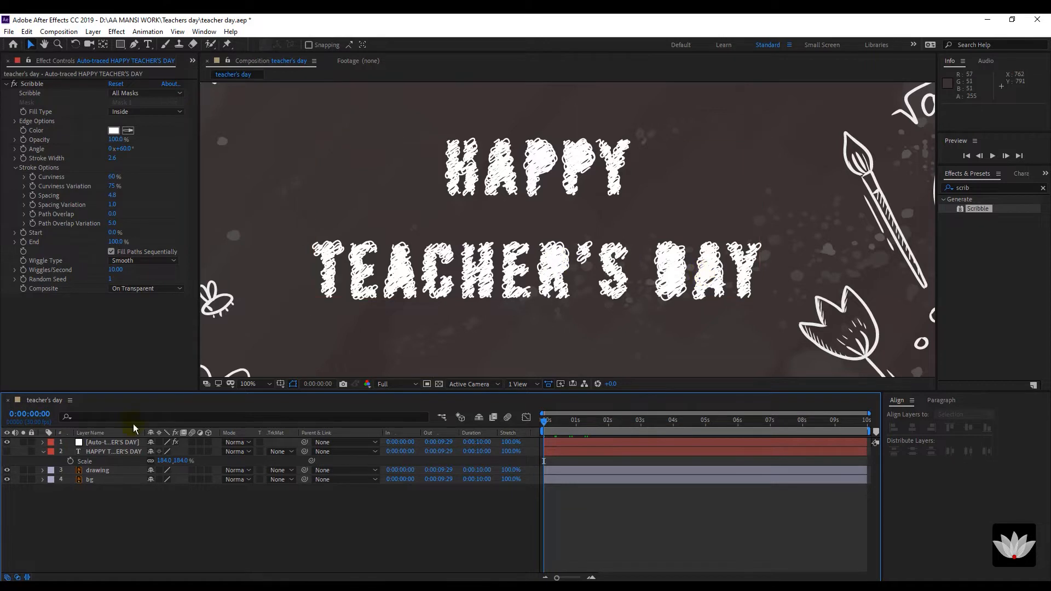
Duplicate the Auto-traced layer with Ctrl+D, then select and expand auto-traced layer 7.
{"action": "left_click", "coordinate": [125, 443]}
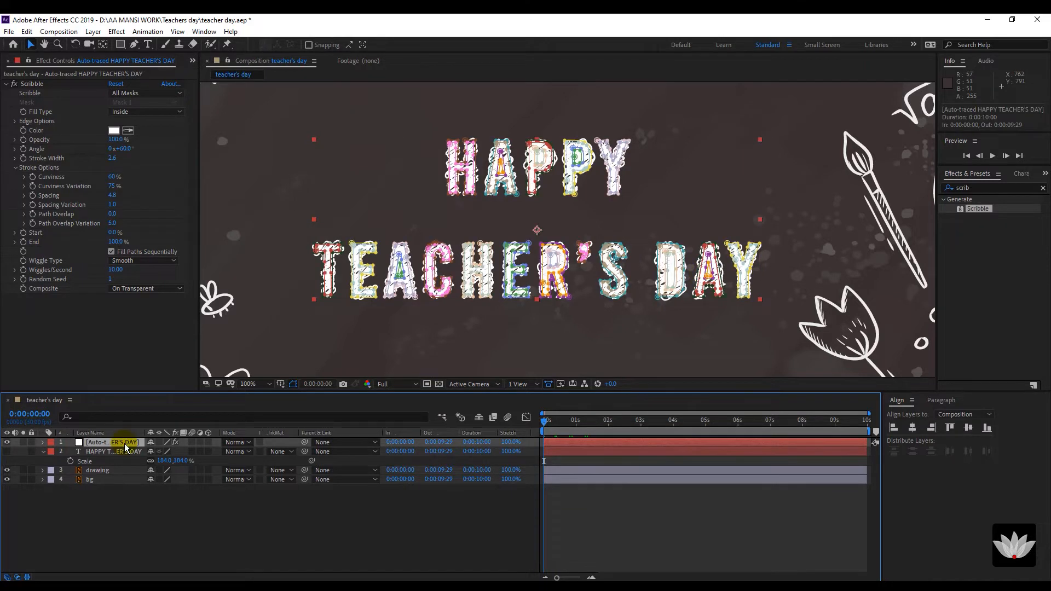
{"action": "key", "text": "ctrl+d"}
{"action": "key", "text": "ctrl+d"}
{"action": "key", "text": "ctrl+d"}
{"action": "key", "text": "ctrl+d"}
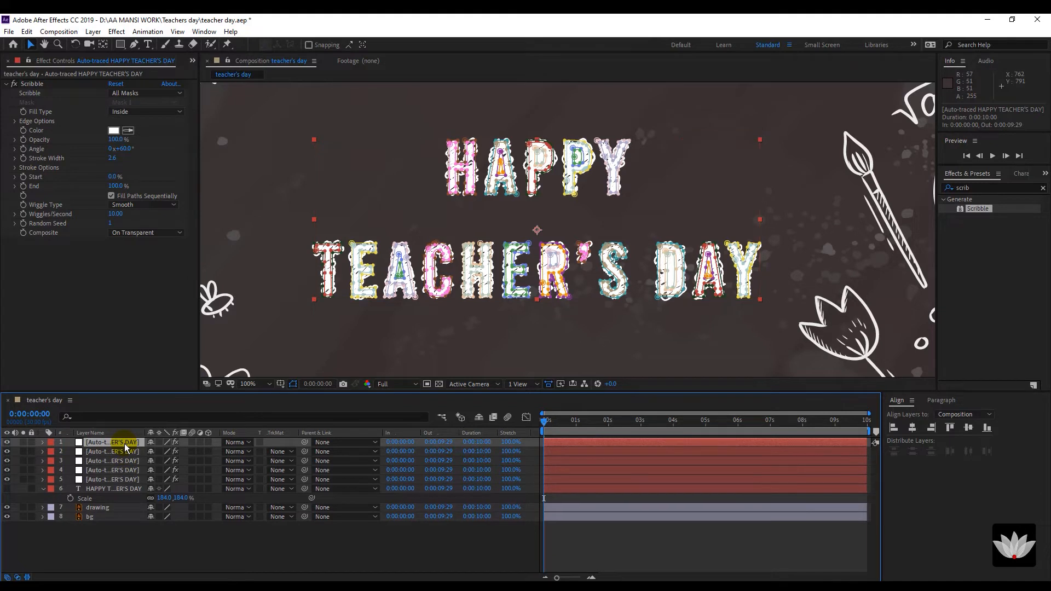
{"action": "key", "text": "ctrl+d"}
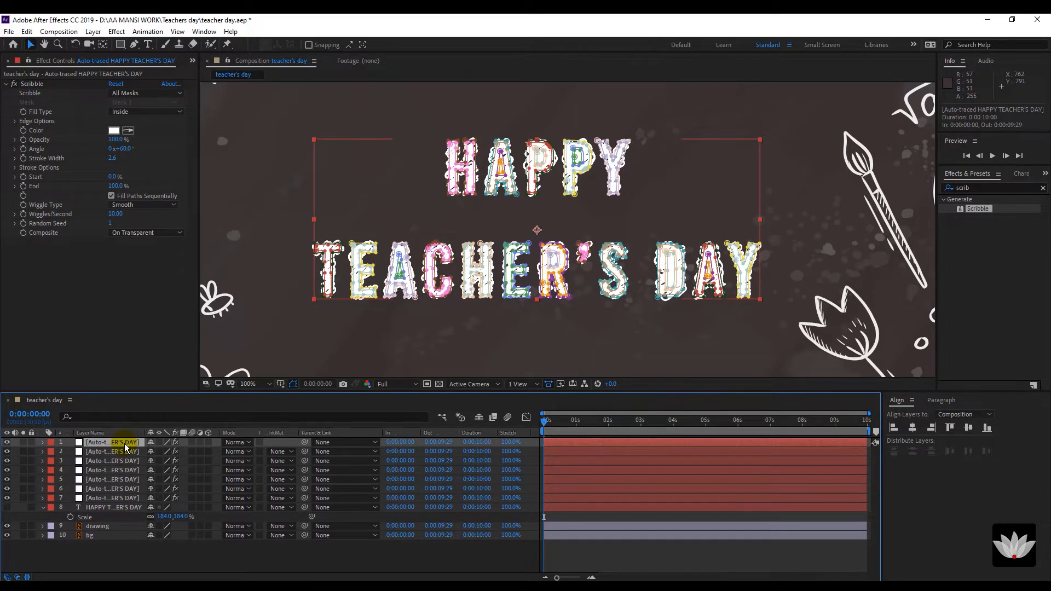
{"action": "key", "text": "ctrl+d"}
{"action": "left_click", "coordinate": [108, 561]}
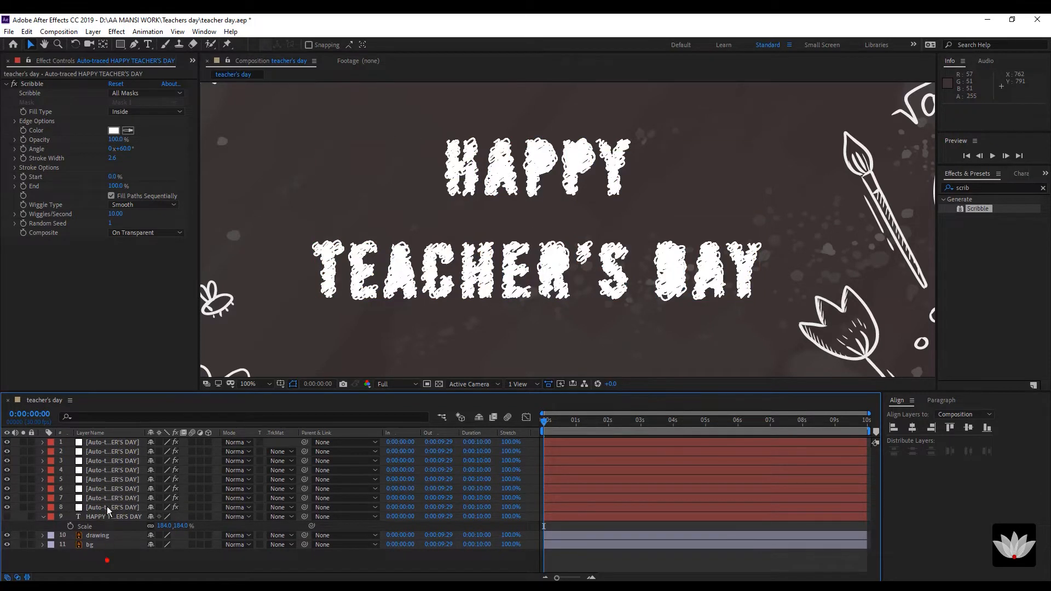
{"action": "left_click", "coordinate": [108, 498]}
{"action": "left_click", "coordinate": [43, 498]}
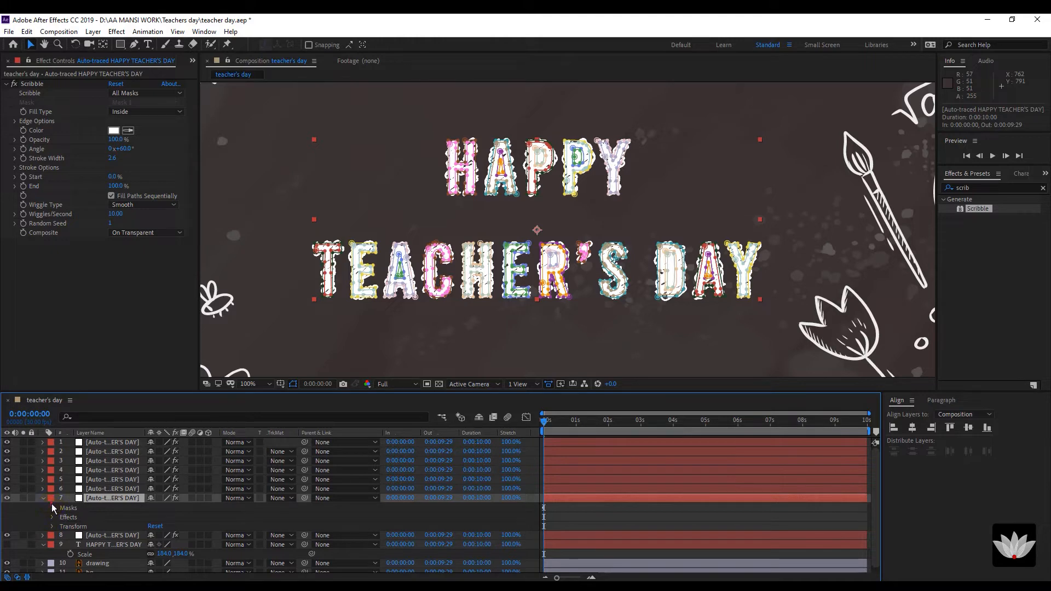
Find the masks for the A's inner triangle on layer 7 and delete Masks 17 through 48.
{"action": "left_click", "coordinate": [53, 508]}
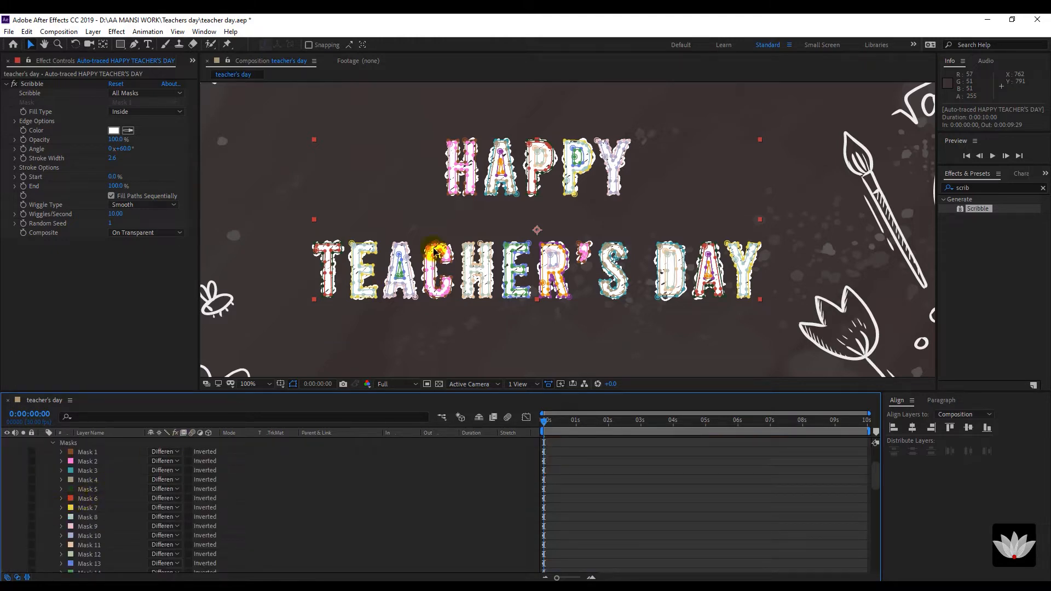
{"action": "scroll", "coordinate": [434, 252], "scroll_direction": "up", "scroll_amount": 1}
{"action": "scroll", "coordinate": [487, 258], "scroll_direction": "up", "scroll_amount": 1}
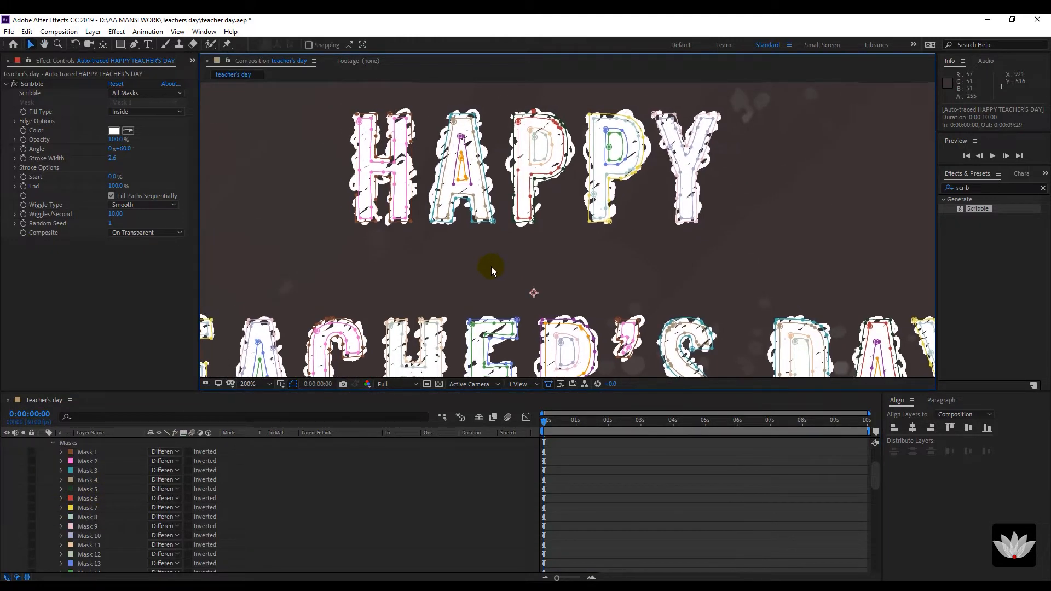
{"action": "left_click", "coordinate": [463, 173]}
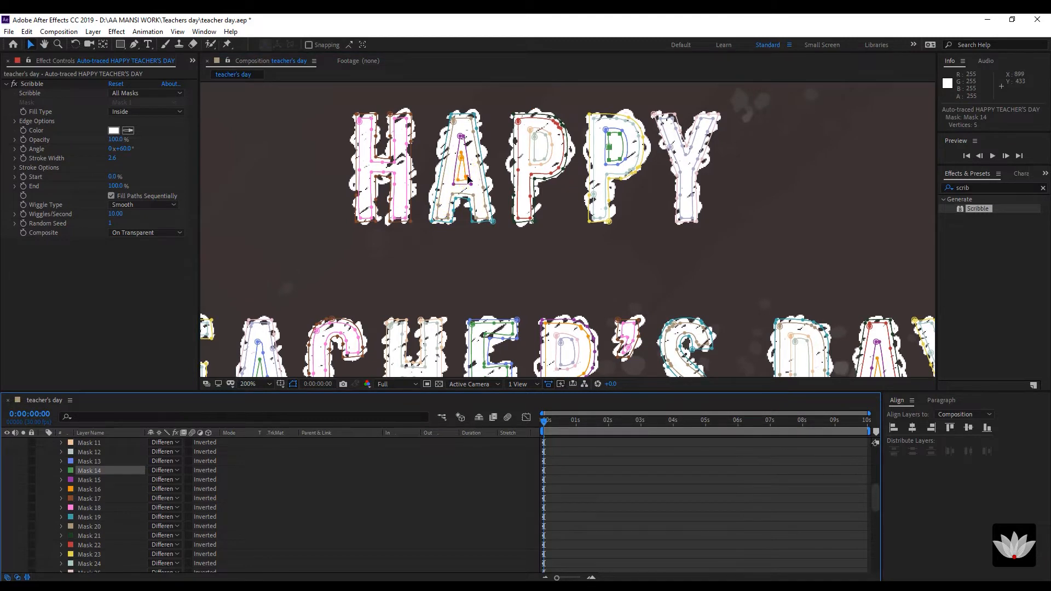
{"action": "left_click", "coordinate": [469, 179]}
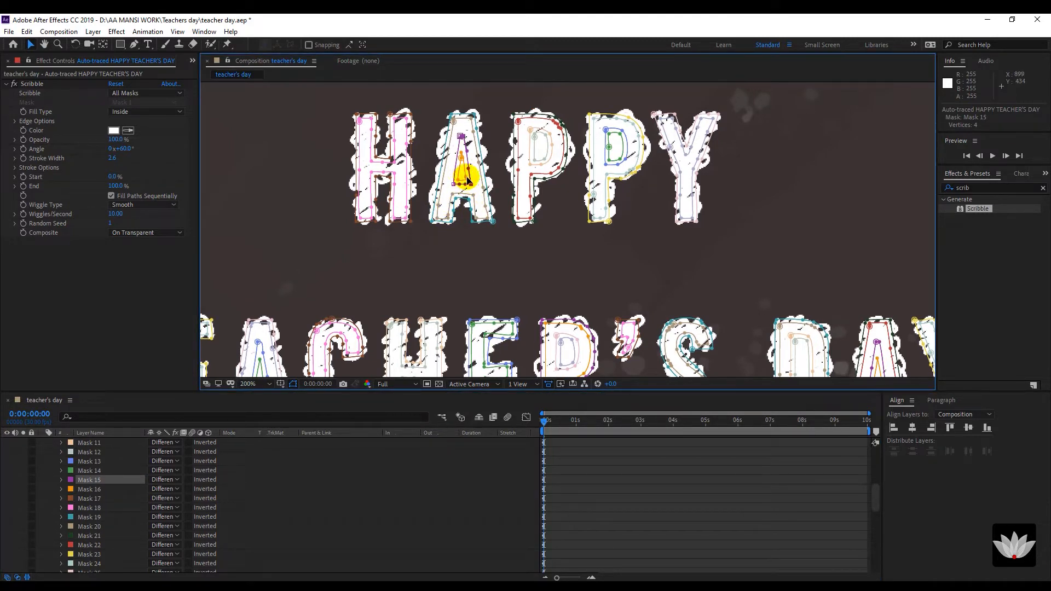
{"action": "left_click", "coordinate": [467, 180]}
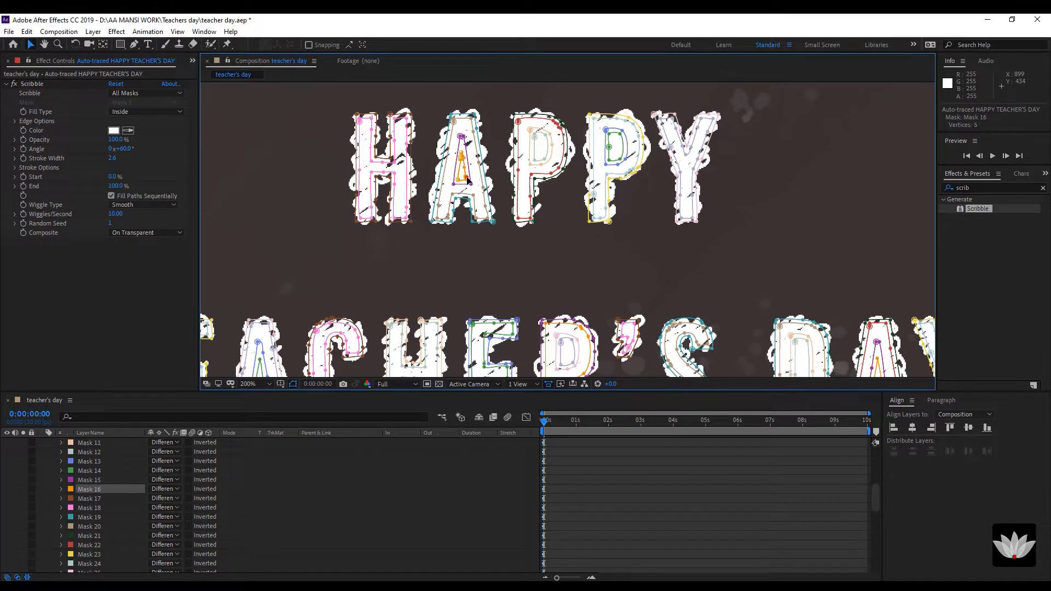
{"action": "left_click", "coordinate": [101, 500]}
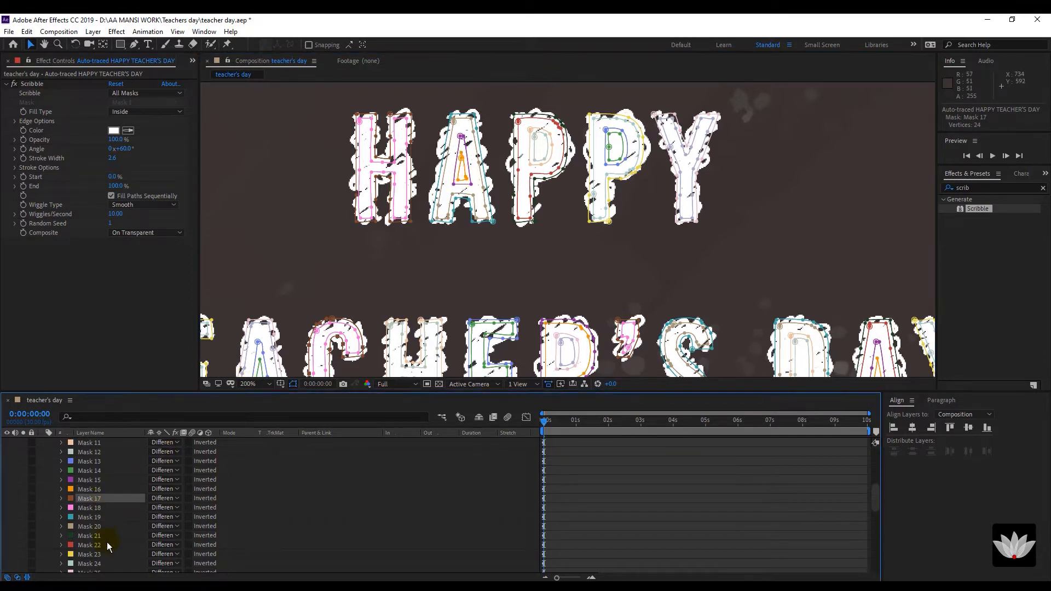
{"action": "scroll", "coordinate": [107, 541], "scroll_direction": "down", "scroll_amount": 1}
{"action": "scroll", "coordinate": [107, 544], "scroll_direction": "down", "scroll_amount": 6}
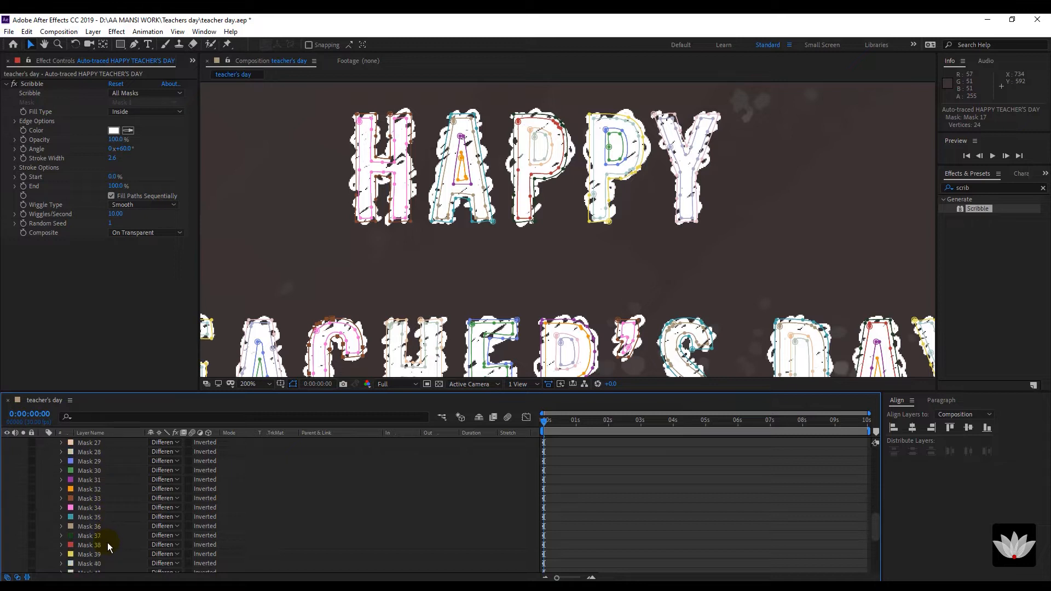
{"action": "scroll", "coordinate": [107, 543], "scroll_direction": "down", "scroll_amount": 3}
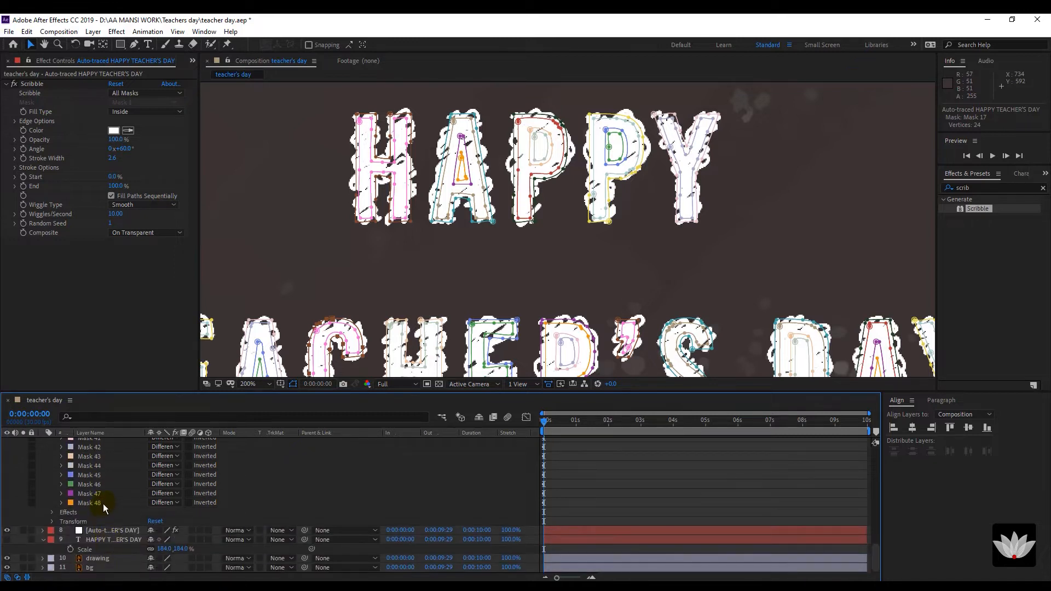
{"action": "left_click", "coordinate": [103, 502], "text": "shift"}
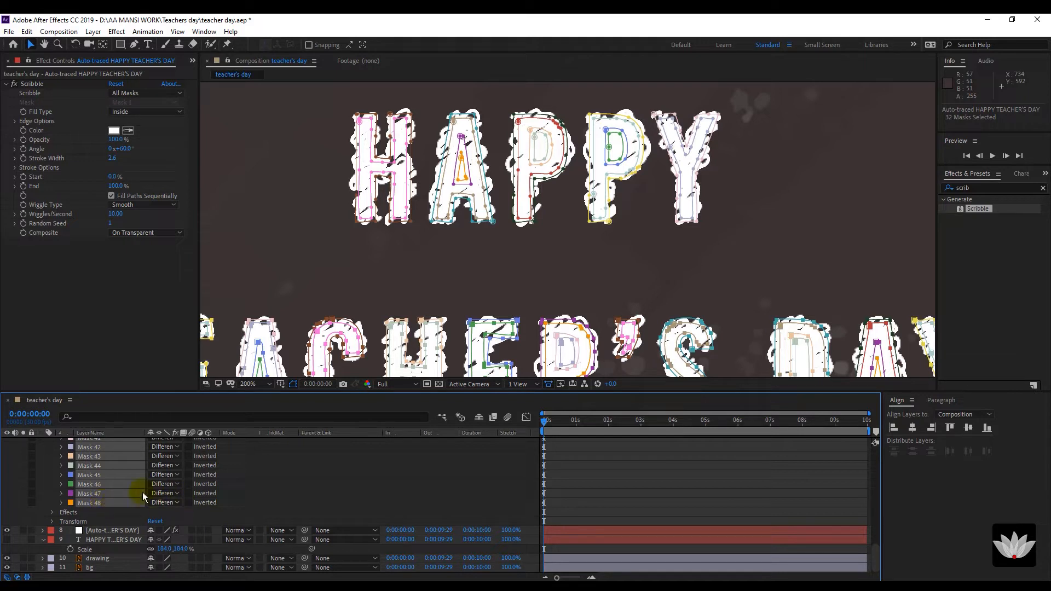
{"action": "key", "text": "Delete"}
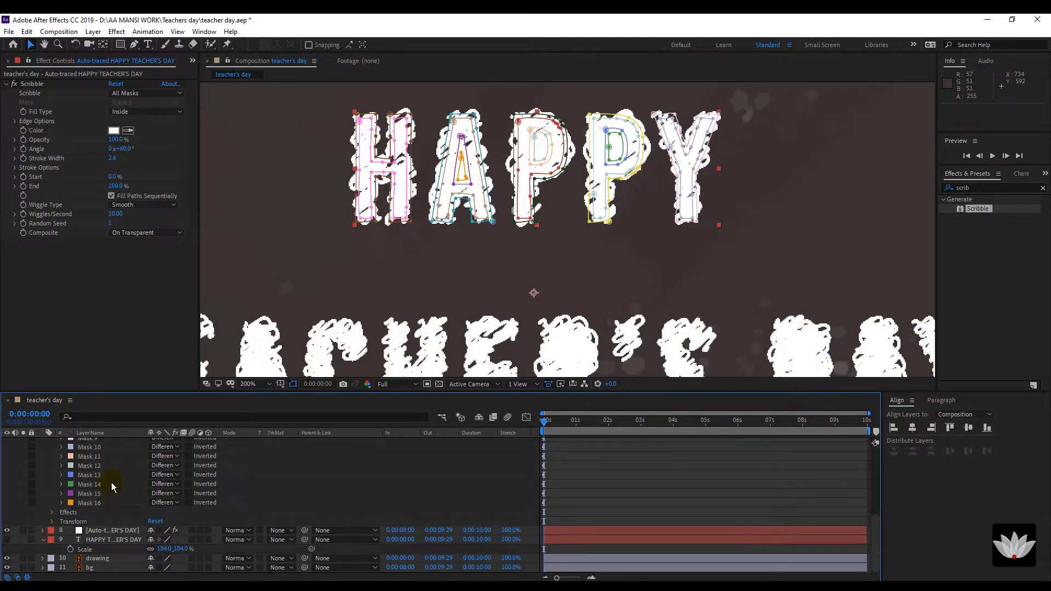
Delete Masks 1–14 so only Masks 15 and 16 remain.
{"action": "left_click", "coordinate": [111, 482]}
{"action": "scroll", "coordinate": [114, 492], "scroll_direction": "up", "scroll_amount": 5}
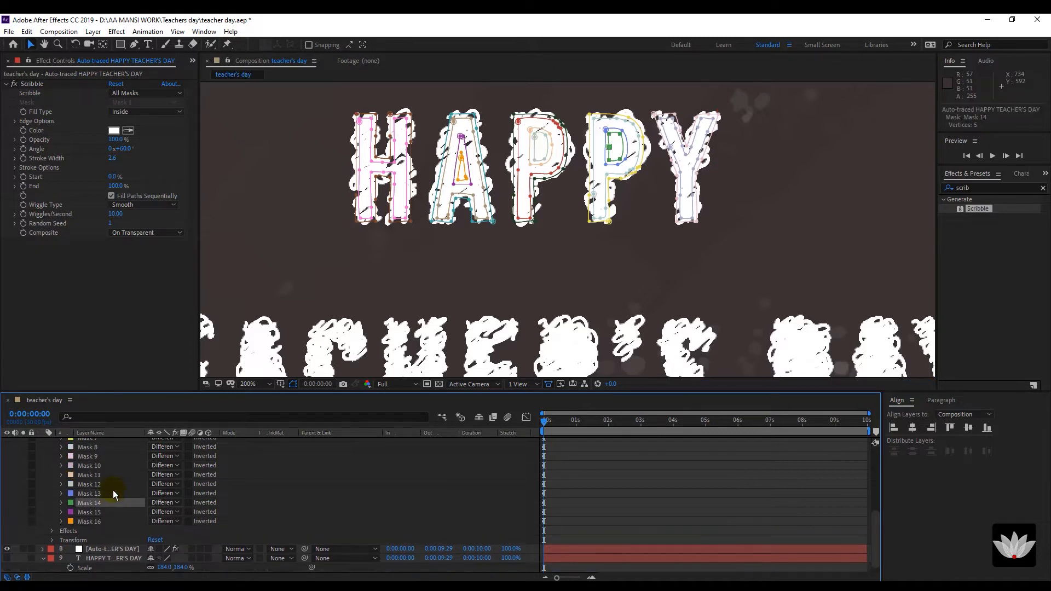
{"action": "left_click", "coordinate": [112, 485], "text": "shift"}
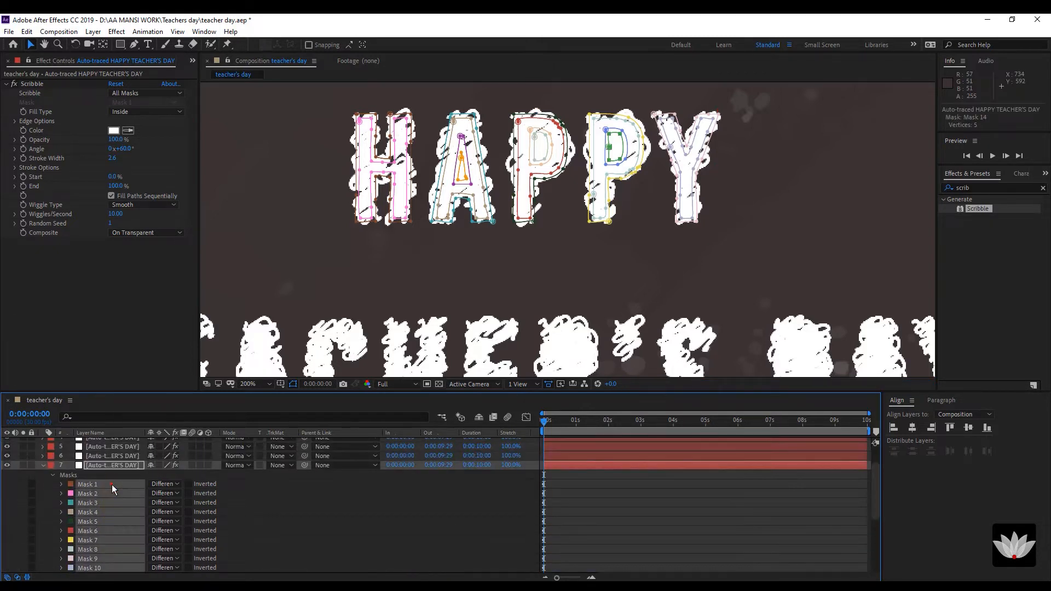
{"action": "key", "text": "Delete"}
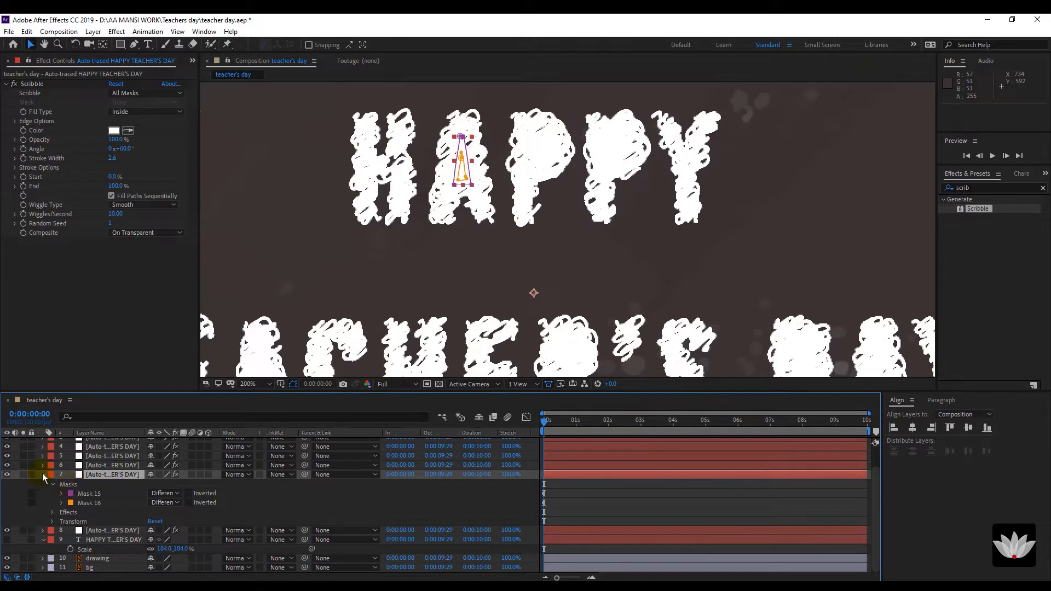
Rename layer 7 to 'small A'.
{"action": "left_click", "coordinate": [100, 475]}
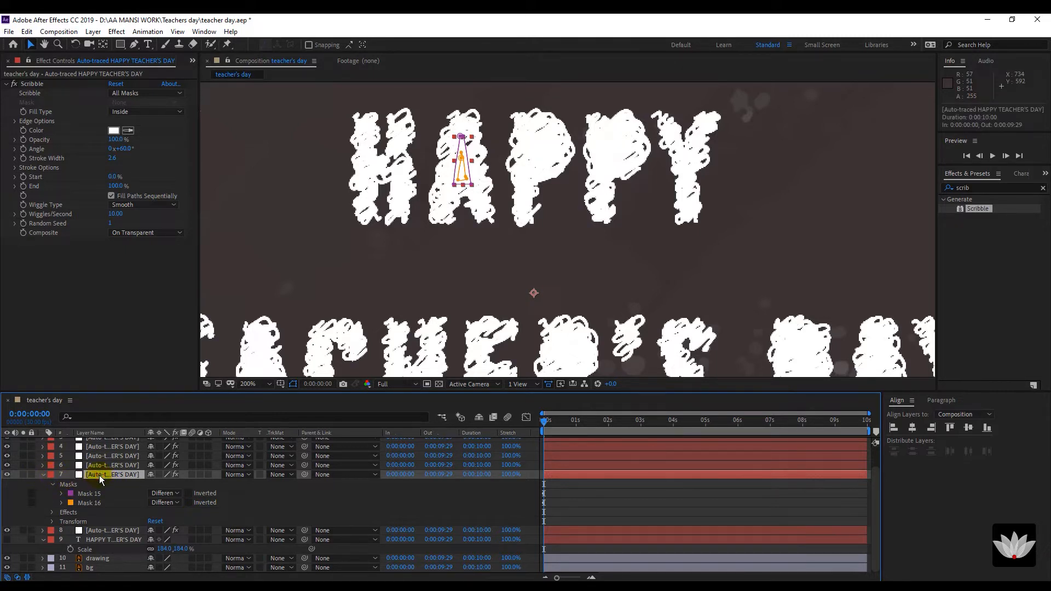
{"action": "key", "text": "Return"}
{"action": "type", "text": "small A"}
{"action": "key", "text": "Return"}
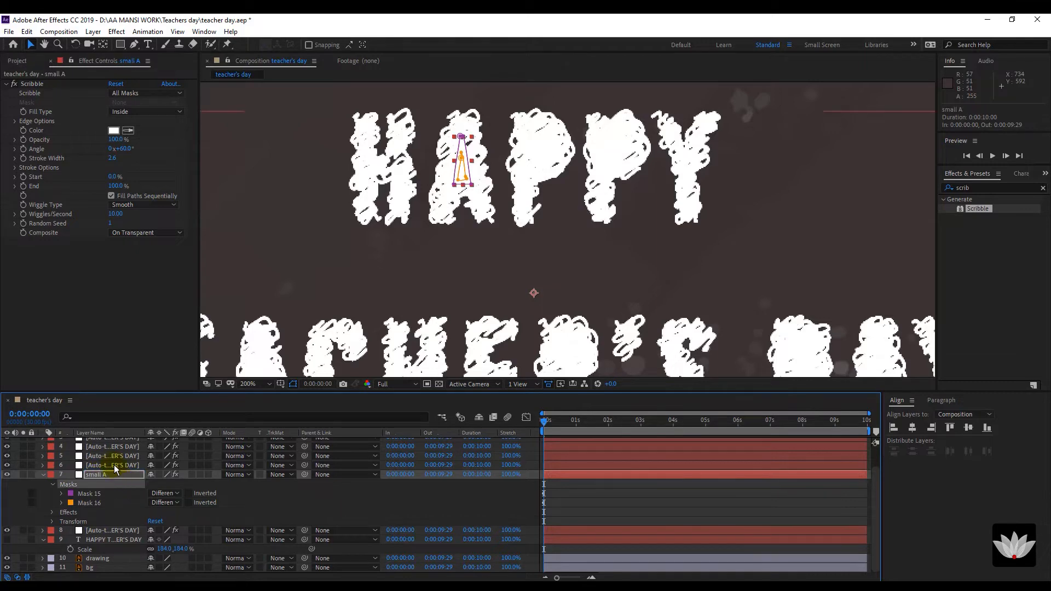
{"action": "left_click", "coordinate": [114, 465]}
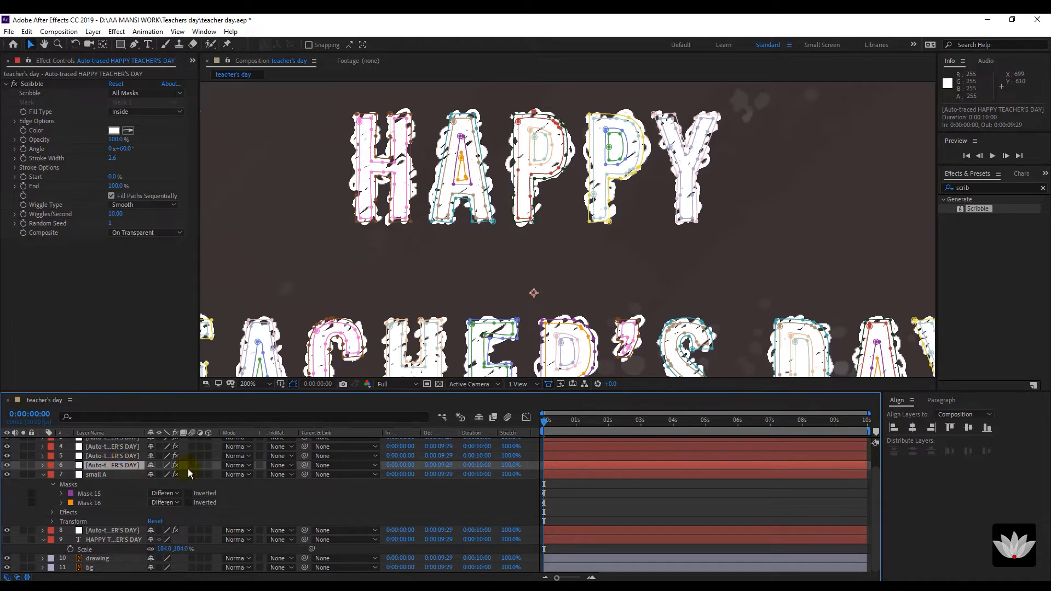
Expand layer 6's masks and identify which ones outline the P and its inner hole.
{"action": "left_click", "coordinate": [42, 466]}
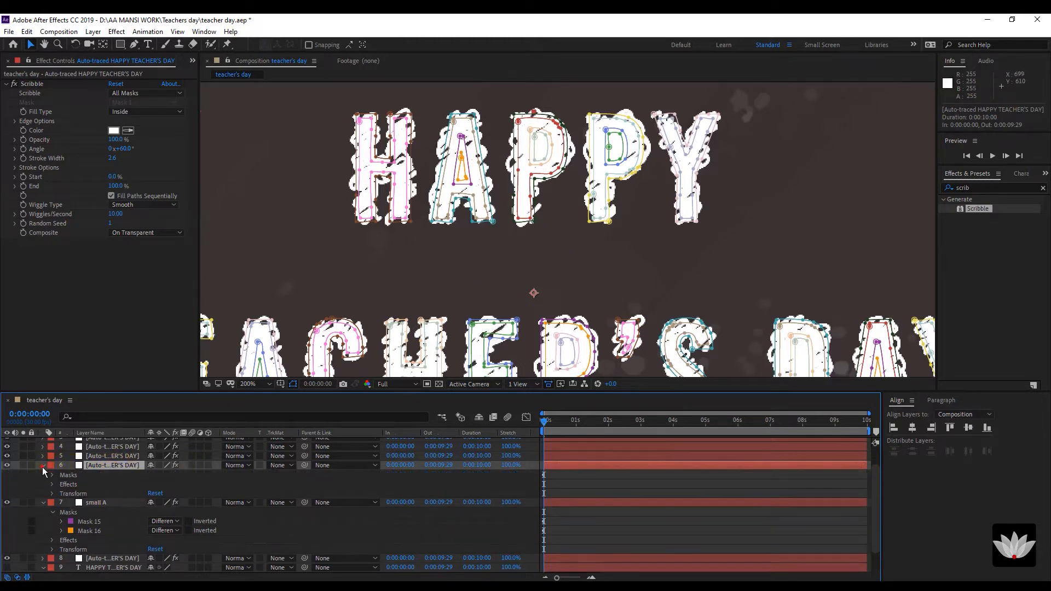
{"action": "left_click", "coordinate": [52, 475]}
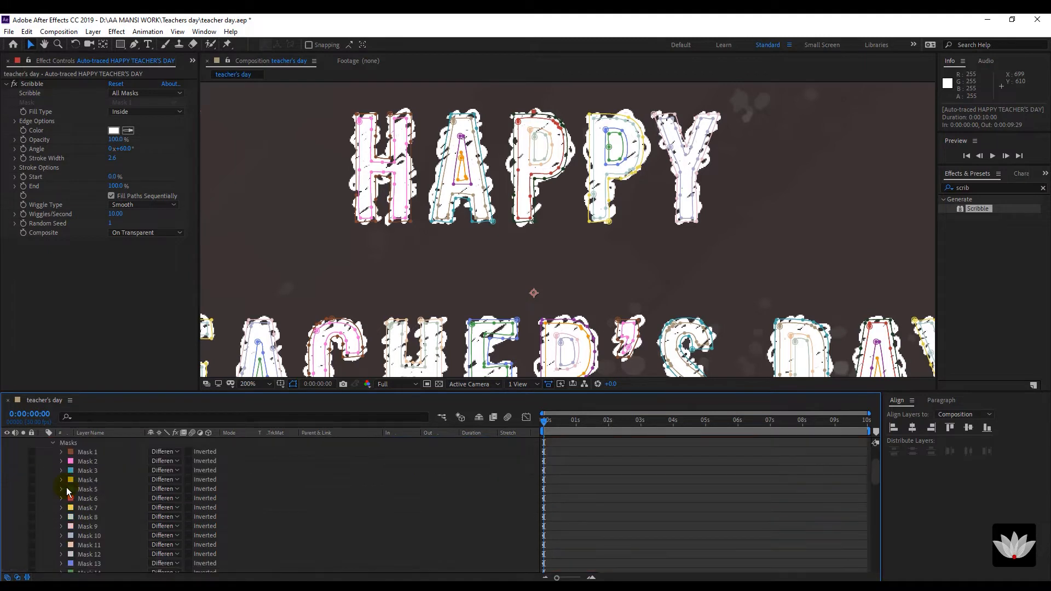
{"action": "left_click", "coordinate": [531, 164]}
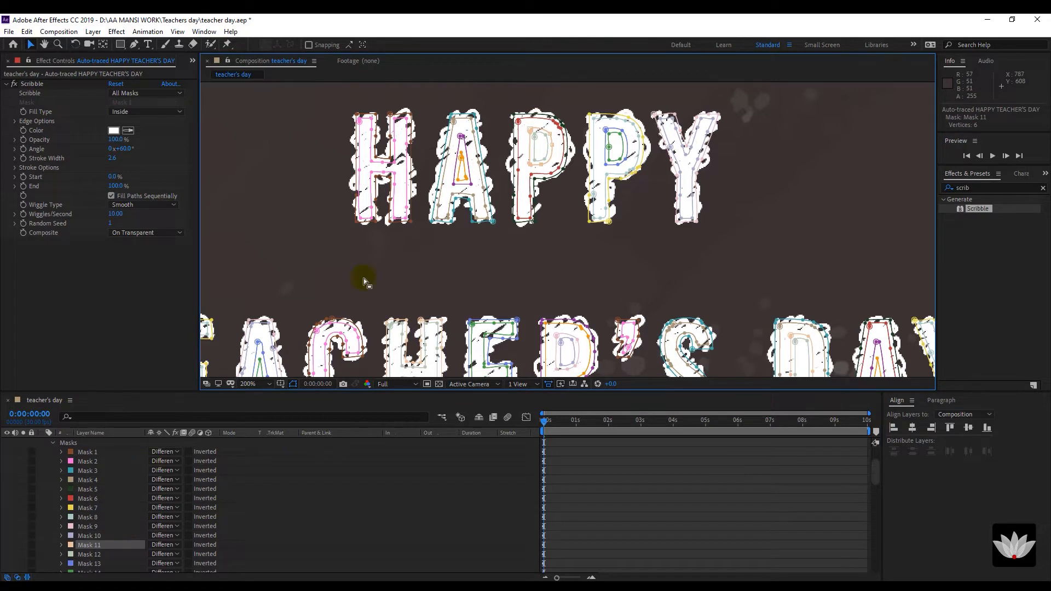
{"action": "left_click", "coordinate": [534, 158]}
{"action": "left_click", "coordinate": [534, 158]}
{"action": "left_click", "coordinate": [544, 158]}
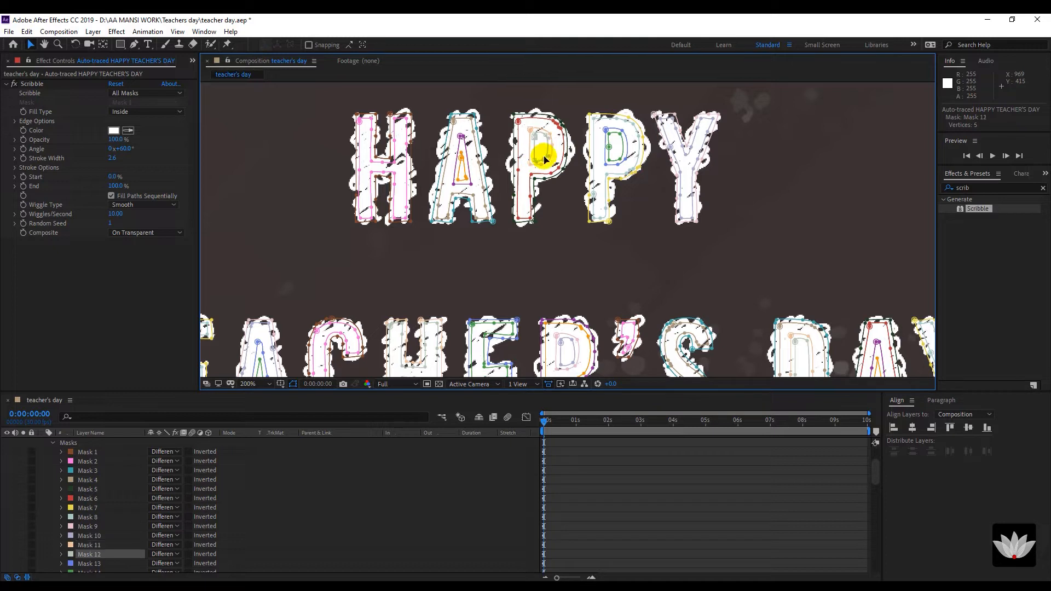
{"action": "scroll", "coordinate": [117, 537], "scroll_direction": "down", "scroll_amount": 1}
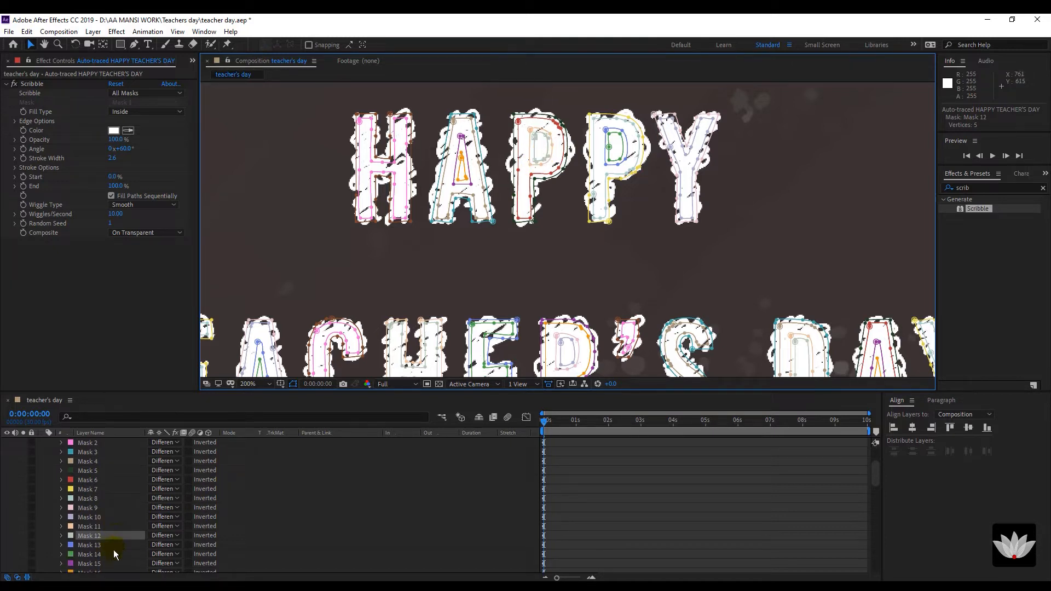
{"action": "scroll", "coordinate": [113, 550], "scroll_direction": "down", "scroll_amount": 3}
Delete Masks 13 through 48 from layer 6.
{"action": "left_click", "coordinate": [96, 480]}
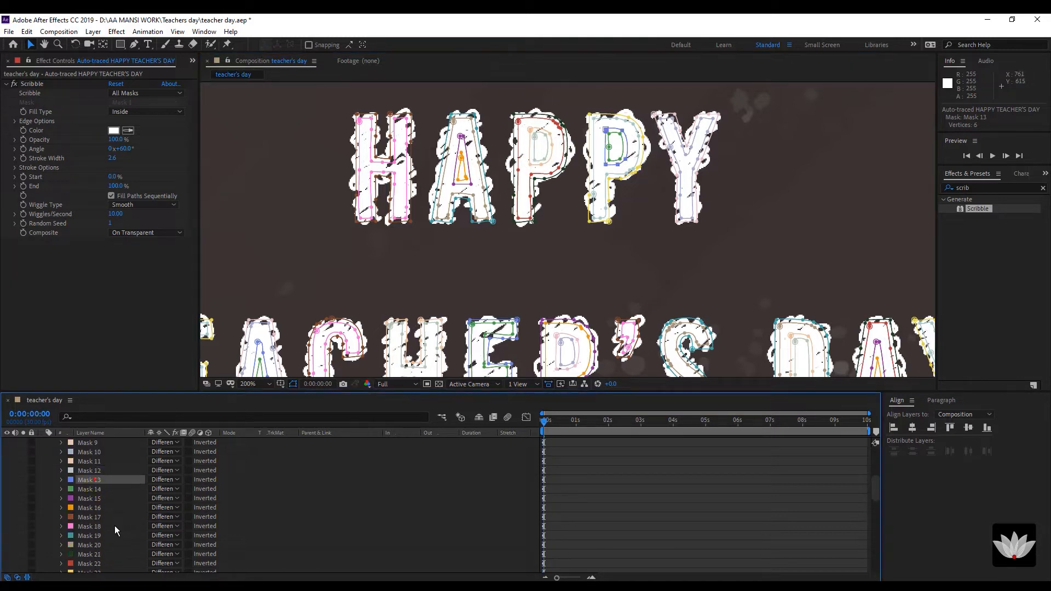
{"action": "scroll", "coordinate": [117, 535], "scroll_direction": "down", "scroll_amount": 12}
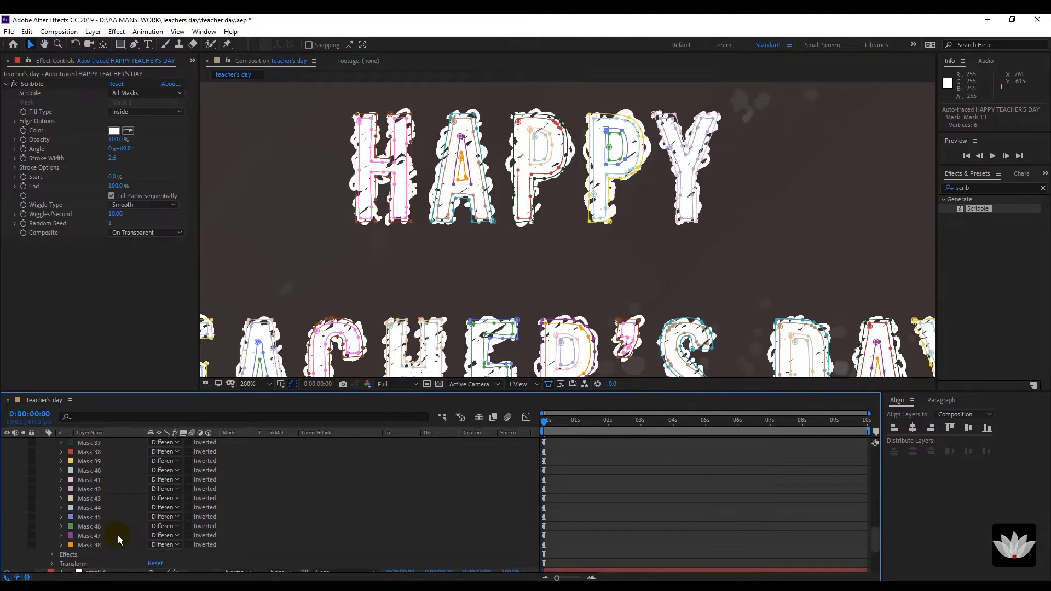
{"action": "scroll", "coordinate": [117, 536], "scroll_direction": "down", "scroll_amount": 2}
{"action": "left_click", "coordinate": [104, 498], "text": "shift"}
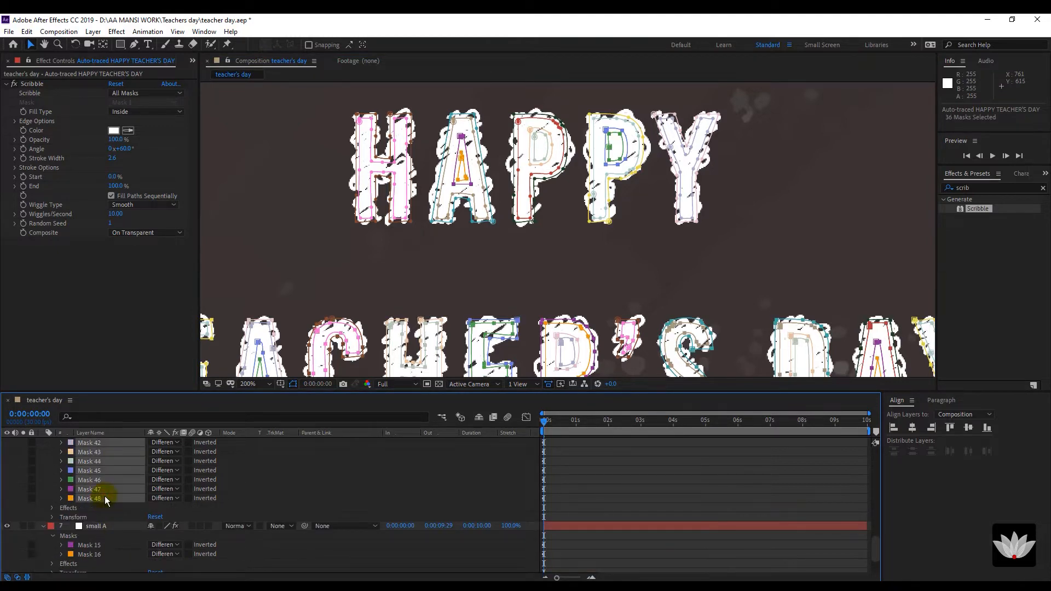
{"action": "key", "text": "Delete"}
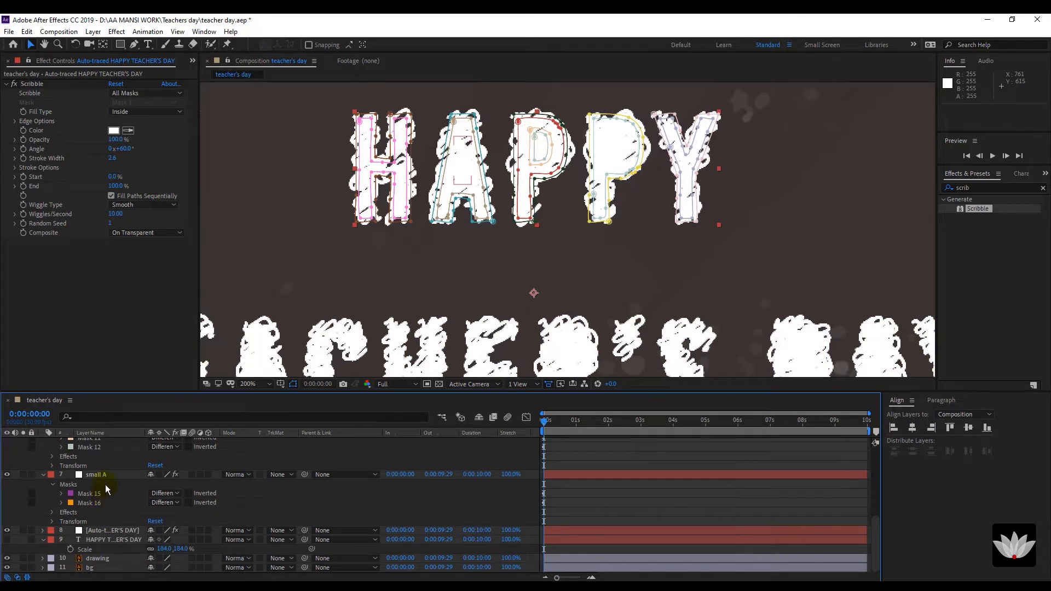
Delete Masks 1 through 10, leaving only the P's hole Masks 11 and 12.
{"action": "left_click", "coordinate": [110, 465]}
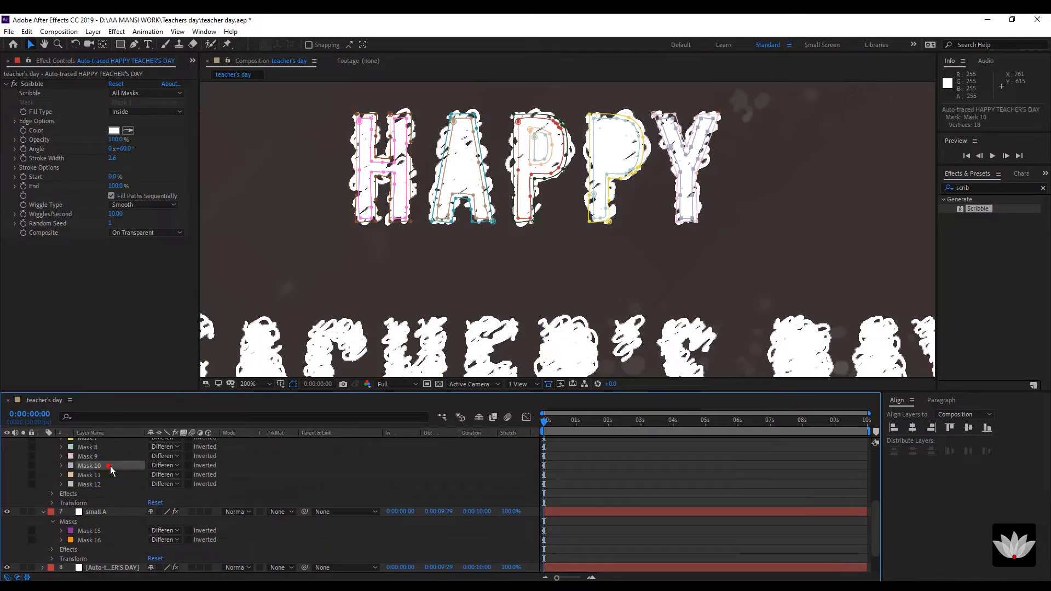
{"action": "scroll", "coordinate": [137, 467], "scroll_direction": "up", "scroll_amount": 4}
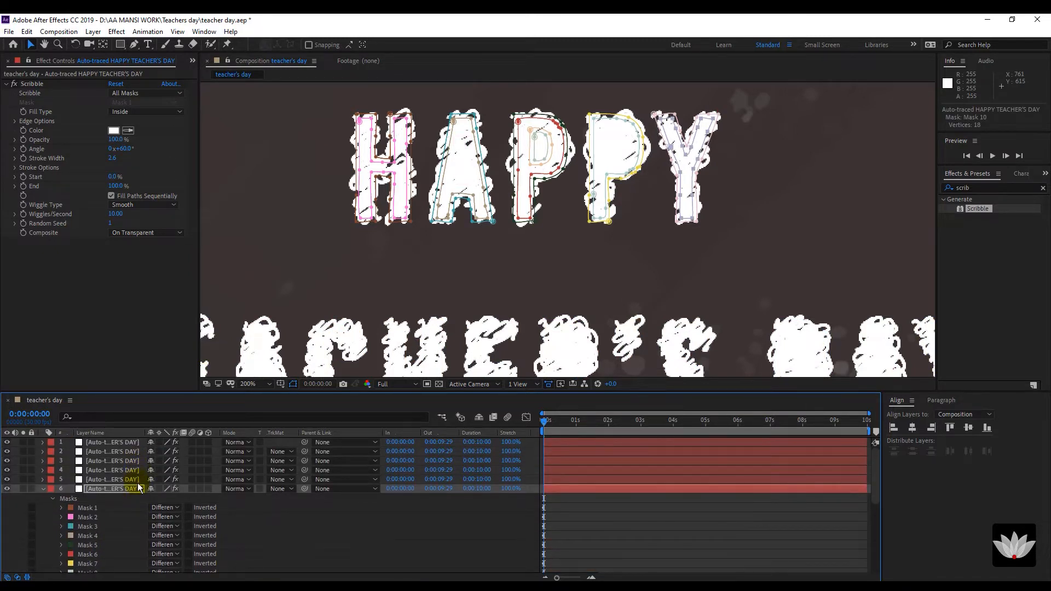
{"action": "scroll", "coordinate": [131, 476], "scroll_direction": "down", "scroll_amount": 2}
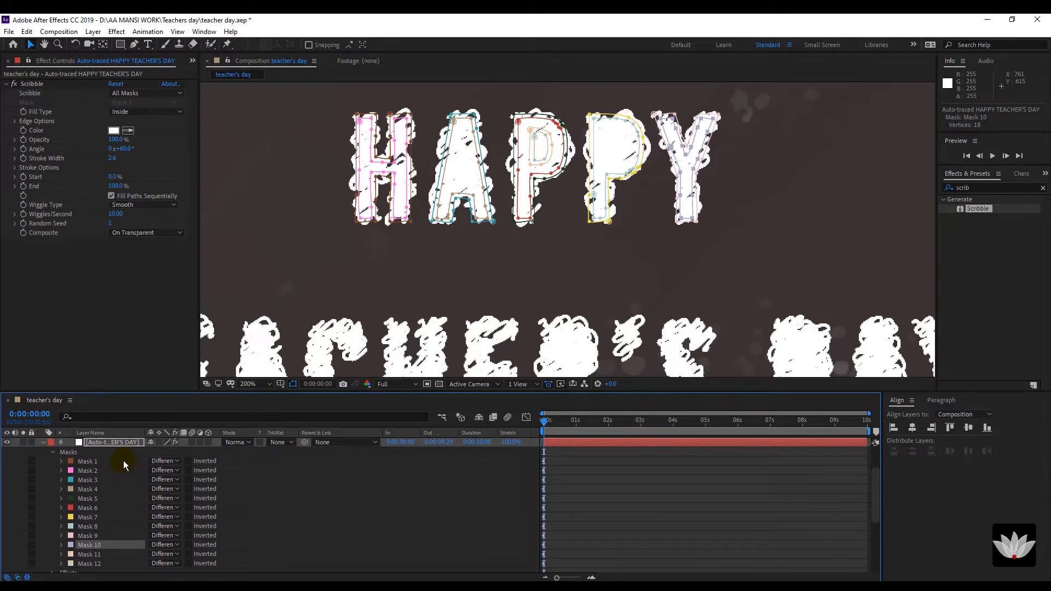
{"action": "left_click", "coordinate": [123, 461], "text": "shift"}
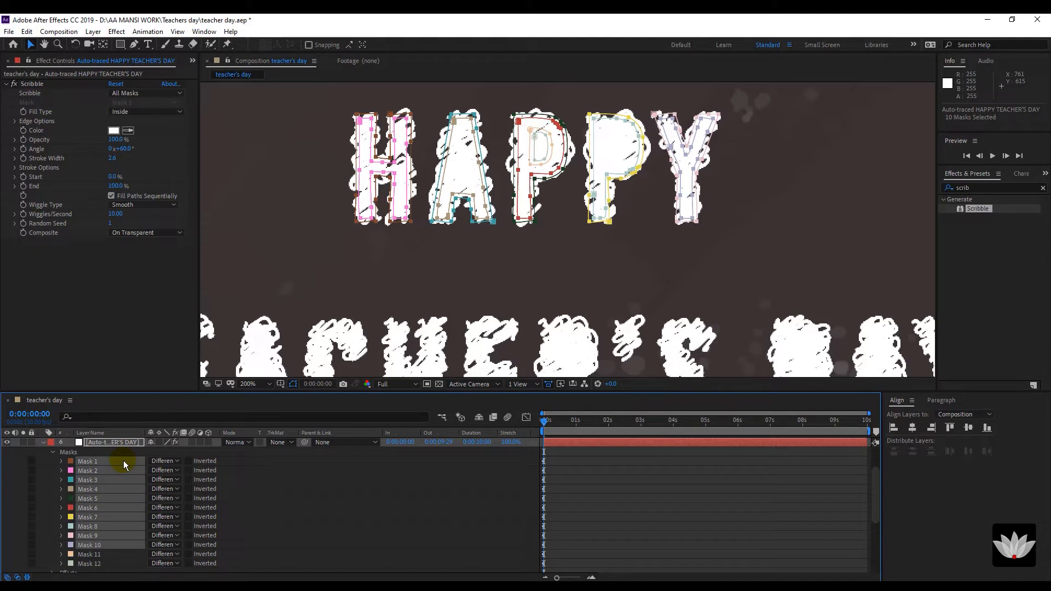
{"action": "key", "text": "Delete"}
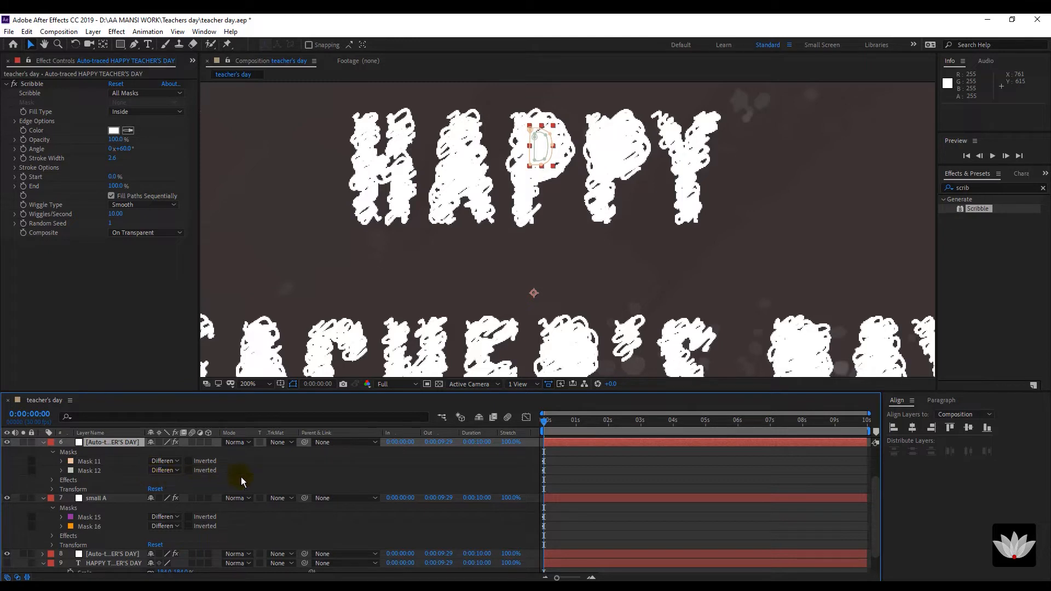
{"action": "left_click", "coordinate": [273, 475]}
Rename the layer holding the P's hole masks to 'small P'.
{"action": "scroll", "coordinate": [224, 479], "scroll_direction": "up", "scroll_amount": 1}
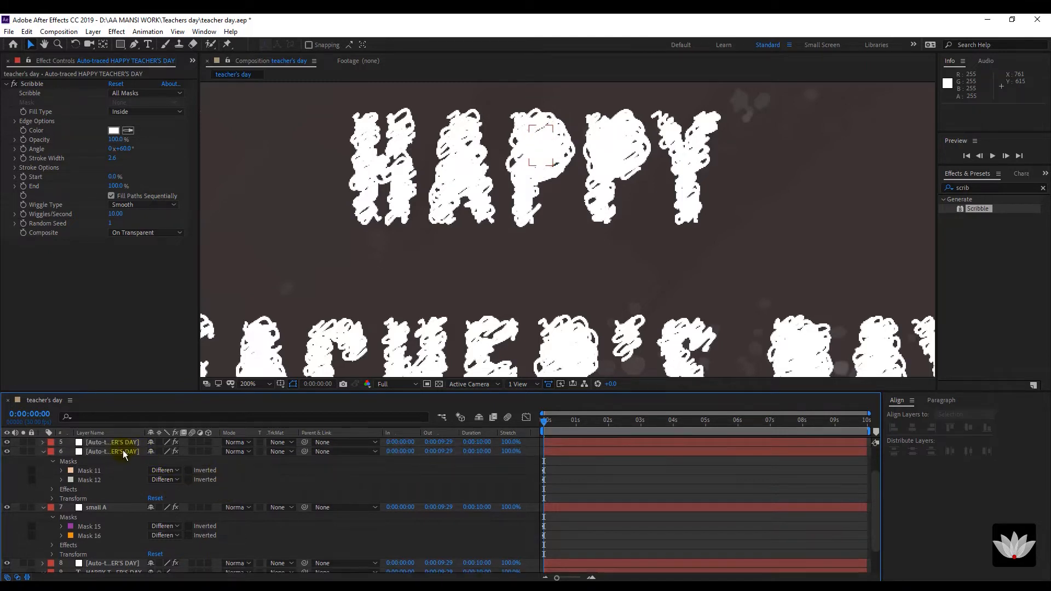
{"action": "left_click", "coordinate": [123, 453]}
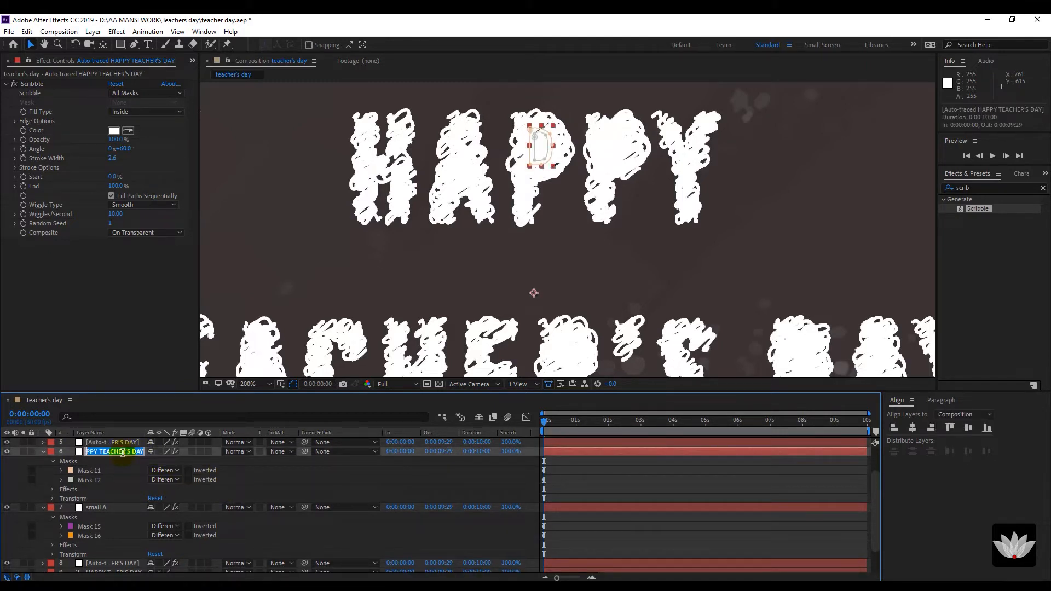
{"action": "key", "text": "Return"}
{"action": "type", "text": "small P"}
{"action": "left_click", "coordinate": [132, 480]}
{"action": "left_click", "coordinate": [140, 463]}
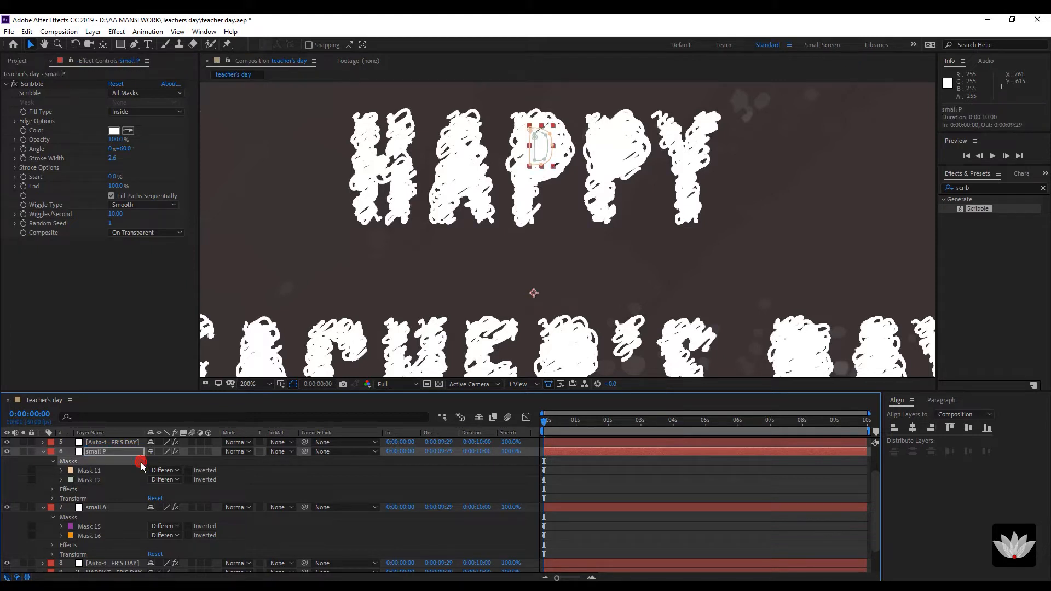
{"action": "scroll", "coordinate": [140, 463], "scroll_direction": "up", "scroll_amount": 3}
{"action": "left_click", "coordinate": [123, 469]}
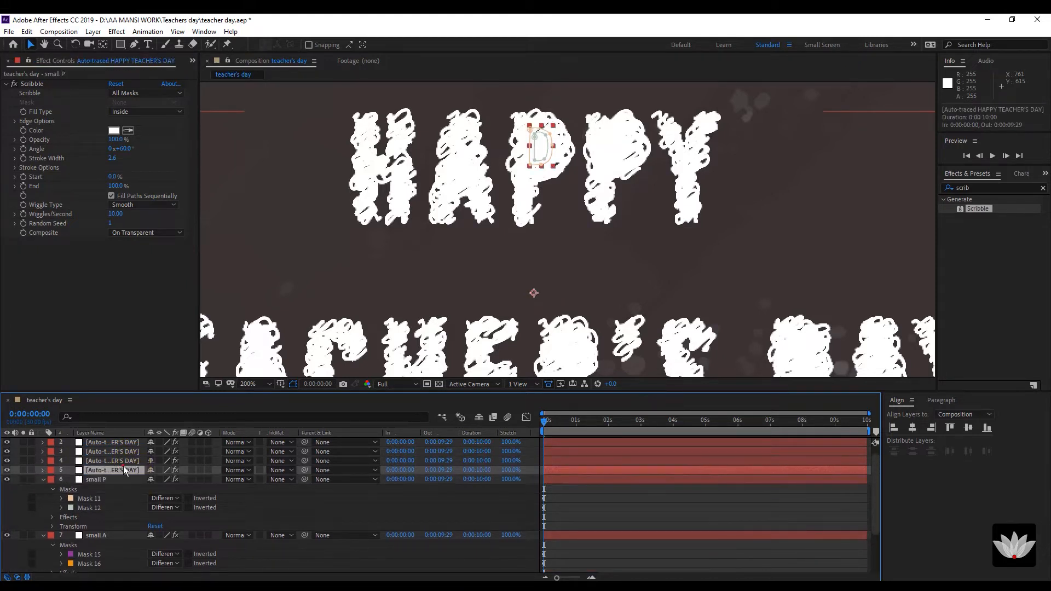
On the next auto-traced copy, delete the masks after the second P's hole outlines.
{"action": "left_click", "coordinate": [42, 470]}
{"action": "scroll", "coordinate": [148, 482], "scroll_direction": "down", "scroll_amount": 2}
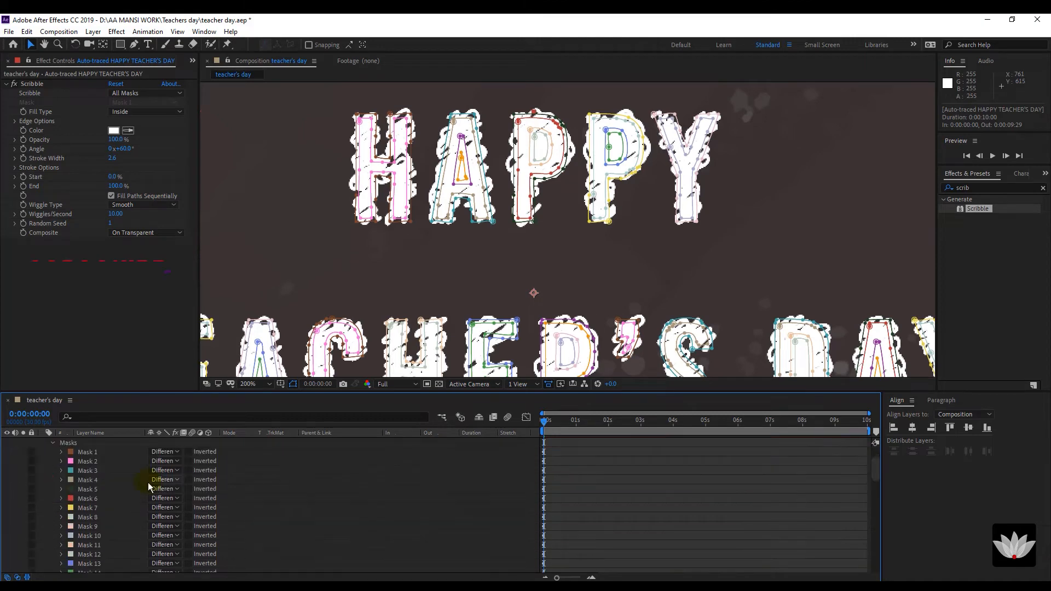
{"action": "left_click", "coordinate": [608, 155]}
{"action": "left_click", "coordinate": [132, 562]}
{"action": "scroll", "coordinate": [132, 557], "scroll_direction": "down", "scroll_amount": 10}
{"action": "left_click", "coordinate": [129, 537], "text": "shift"}
{"action": "key", "text": "Delete"}
Delete the masks above the second P's holes and name the layer 'small-P2'.
{"action": "scroll", "coordinate": [106, 471], "scroll_direction": "up", "scroll_amount": 3}
{"action": "left_click", "coordinate": [106, 472]}
{"action": "left_click", "coordinate": [116, 450], "text": "shift"}
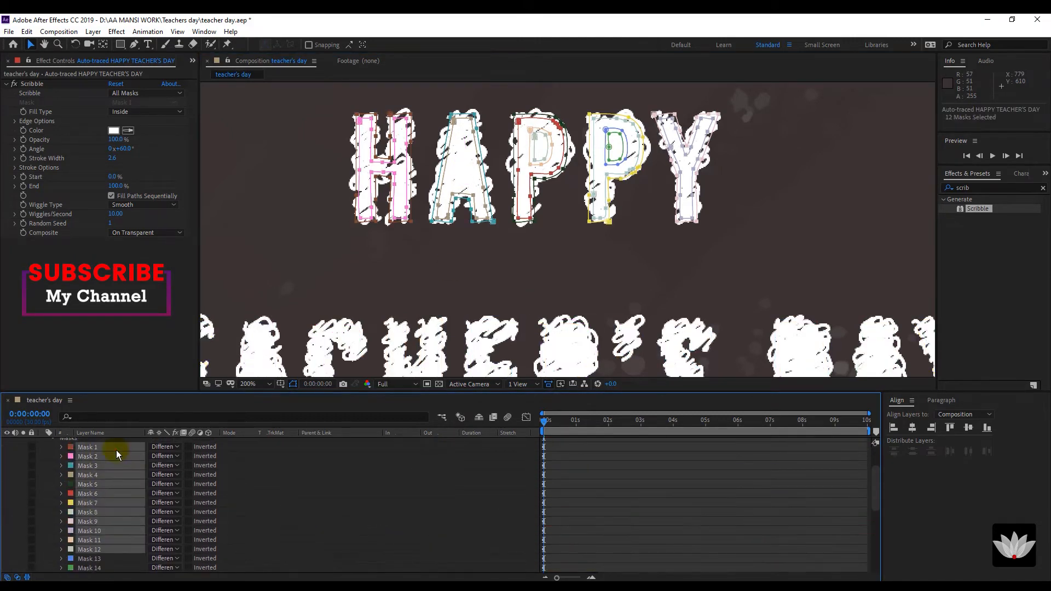
{"action": "key", "text": "Delete"}
{"action": "key", "text": "Return"}
{"action": "type", "text": "small-P2"}
{"action": "key", "text": "Return"}
Strip the next copy down to the A's hole masks (45 and 46), named 'small-A2'.
{"action": "scroll", "coordinate": [118, 481], "scroll_direction": "up", "scroll_amount": 1}
{"action": "left_click", "coordinate": [119, 471]}
{"action": "left_click_drag", "start_coordinate": [350, 306], "coordinate": [517, 216]}
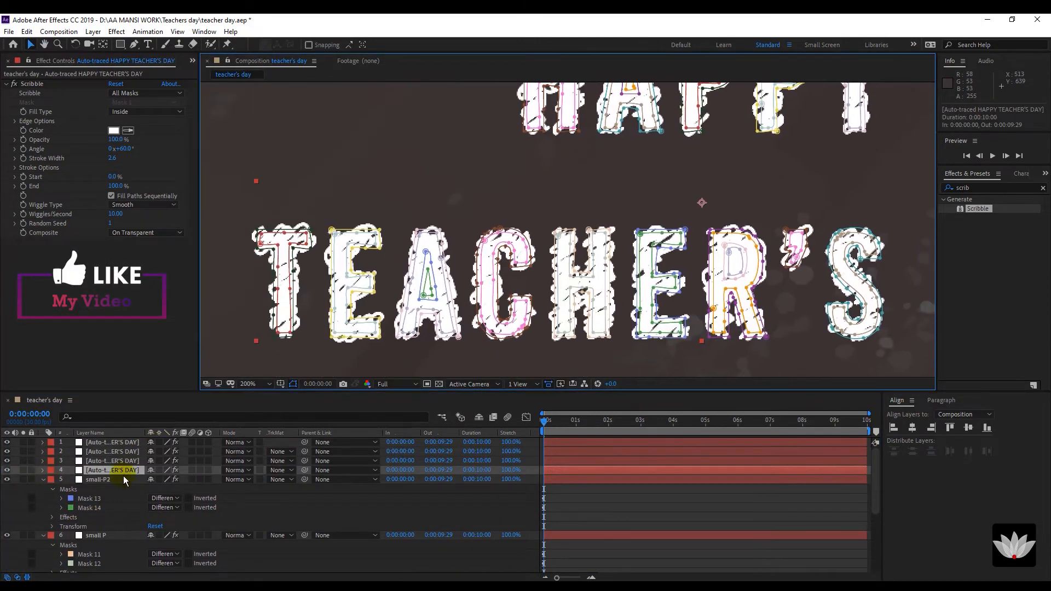
{"action": "left_click", "coordinate": [43, 470]}
{"action": "scroll", "coordinate": [124, 480], "scroll_direction": "down", "scroll_amount": 1}
{"action": "left_click", "coordinate": [725, 246]}
{"action": "scroll", "coordinate": [111, 502], "scroll_direction": "down", "scroll_amount": 9}
{"action": "left_click", "coordinate": [99, 517]}
{"action": "left_click", "coordinate": [96, 526], "text": "shift"}
{"action": "key", "text": "Delete"}
{"action": "scroll", "coordinate": [112, 488], "scroll_direction": "up", "scroll_amount": 5}
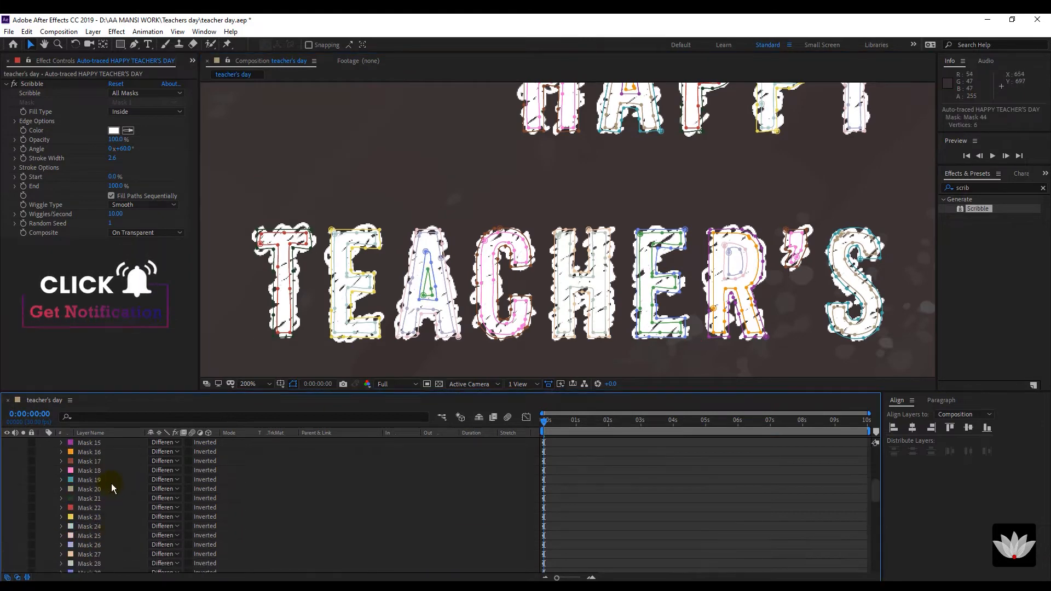
{"action": "key", "text": "Delete"}
{"action": "key", "text": "Return"}
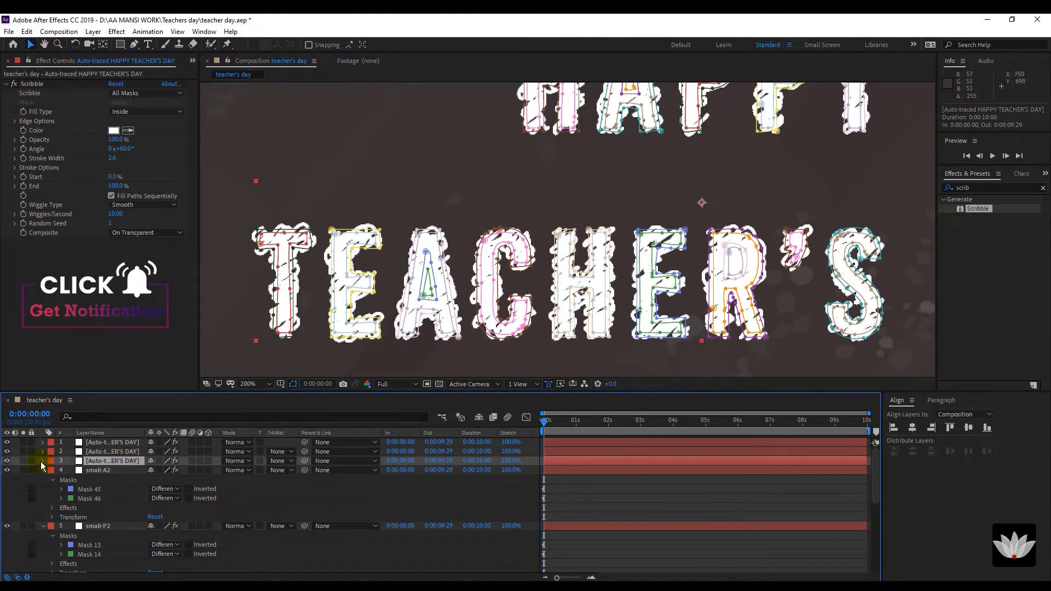
Keep only the R's hole masks on the next copy for 'small-R'.
{"action": "left_click", "coordinate": [741, 272]}
{"action": "left_click", "coordinate": [107, 517]}
{"action": "scroll", "coordinate": [108, 516], "scroll_direction": "down", "scroll_amount": 2}
{"action": "left_click", "coordinate": [107, 498], "text": "shift"}
{"action": "key", "text": "Delete"}
{"action": "left_click", "coordinate": [107, 463]}
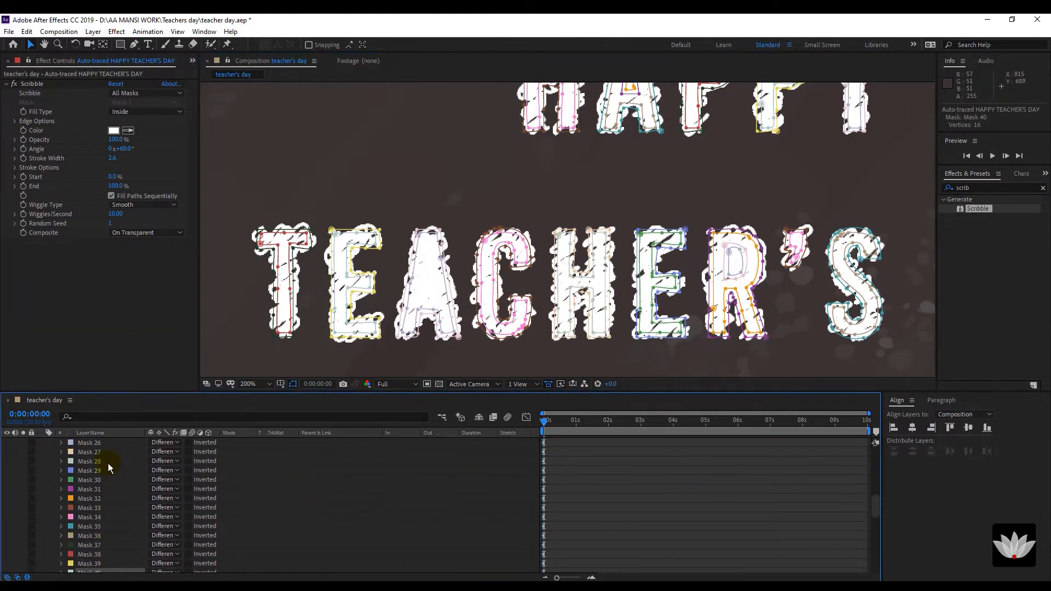
{"action": "left_click", "coordinate": [104, 453], "text": "shift"}
{"action": "key", "text": "Delete"}
Keep only the D's hole masks in DAY and name the layer 'small-D'.
{"action": "left_click_drag", "start_coordinate": [928, 260], "coordinate": [563, 254]}
{"action": "key", "text": "ctrl+z"}
{"action": "key", "text": "ctrl+z"}
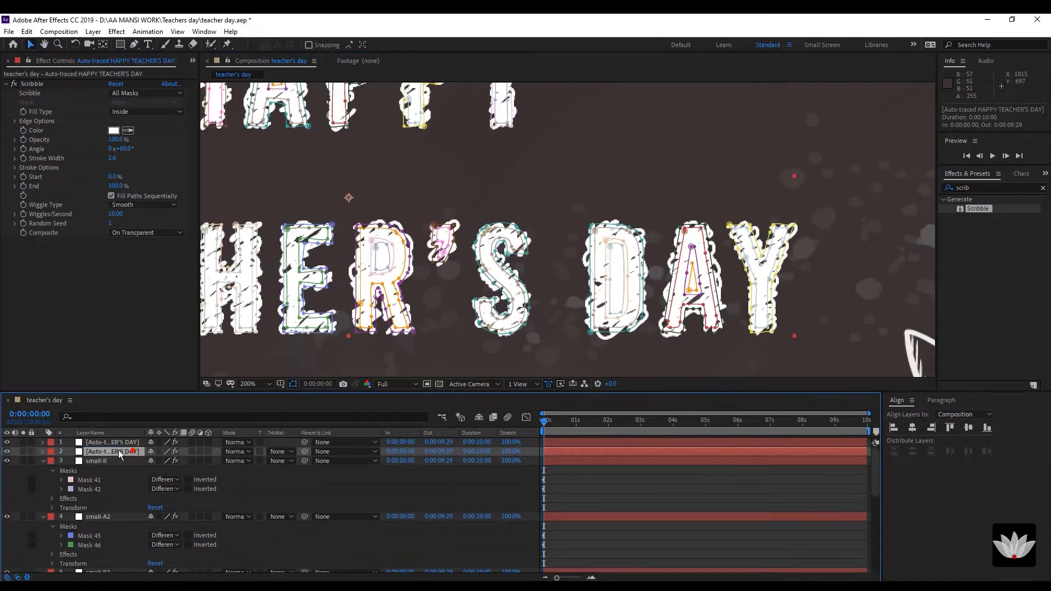
{"action": "scroll", "coordinate": [113, 530], "scroll_direction": "down", "scroll_amount": 2}
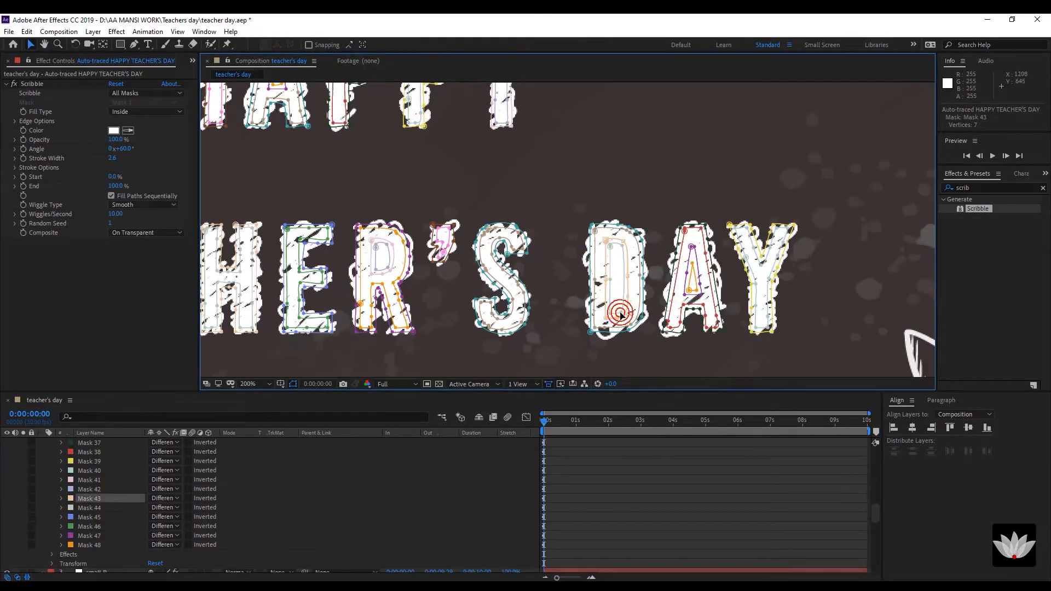
{"action": "scroll", "coordinate": [102, 463], "scroll_direction": "up", "scroll_amount": 3}
{"action": "left_click", "coordinate": [103, 453], "text": "shift"}
{"action": "key", "text": "Delete"}
{"action": "left_click", "coordinate": [111, 452]}
{"action": "key", "text": "Return"}
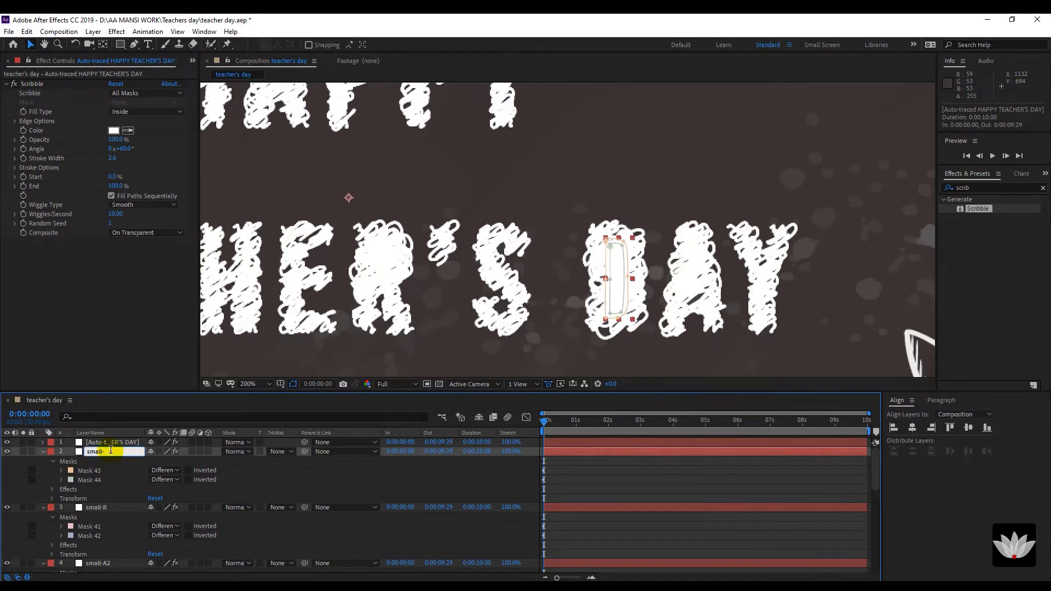
{"action": "left_click", "coordinate": [109, 442]}
On the top copy, delete Masks 1–46 to keep DAY's A hole and name it 'small-A3'.
{"action": "left_click", "coordinate": [45, 442]}
{"action": "left_click", "coordinate": [53, 453]}
{"action": "left_click", "coordinate": [686, 296]}
{"action": "scroll", "coordinate": [130, 488], "scroll_direction": "up", "scroll_amount": 13}
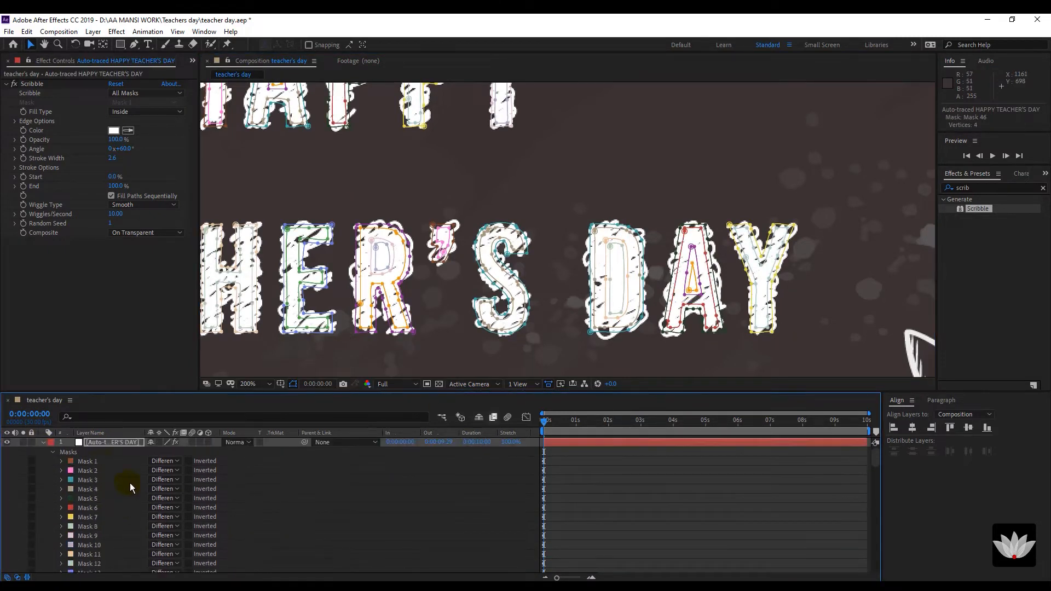
{"action": "left_click", "coordinate": [99, 461], "text": "shift"}
{"action": "key", "text": "Delete"}
{"action": "left_click", "coordinate": [117, 442]}
{"action": "key", "text": "Return"}
{"action": "type", "text": "small-A3"}
{"action": "left_click", "coordinate": [92, 461]}
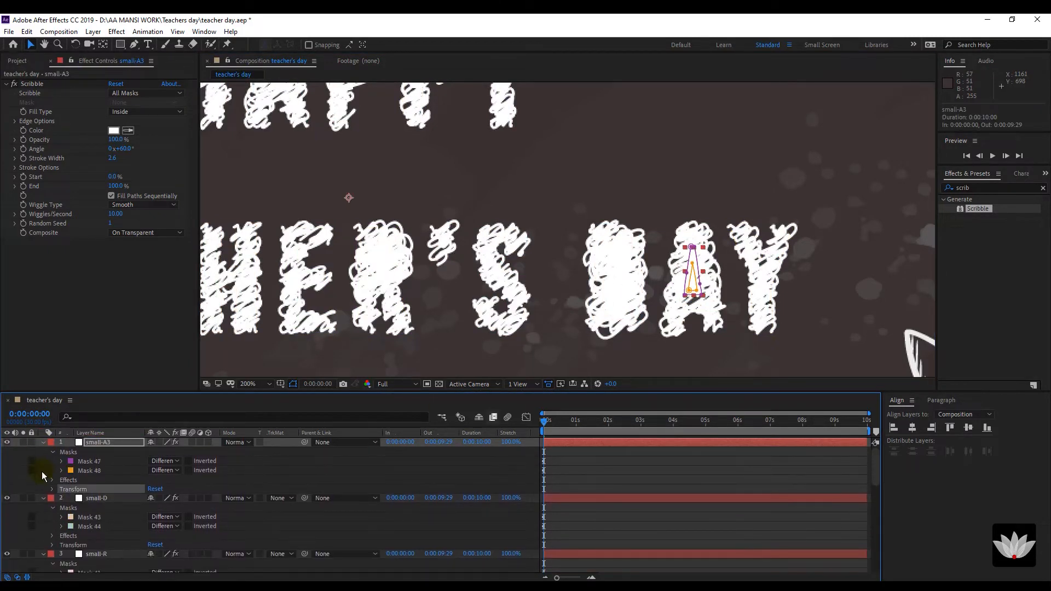
On the full auto-traced title layer, delete the A's hole Masks 15 and 16.
{"action": "left_click", "coordinate": [42, 475]}
{"action": "scroll", "coordinate": [116, 481], "scroll_direction": "down", "scroll_amount": 3}
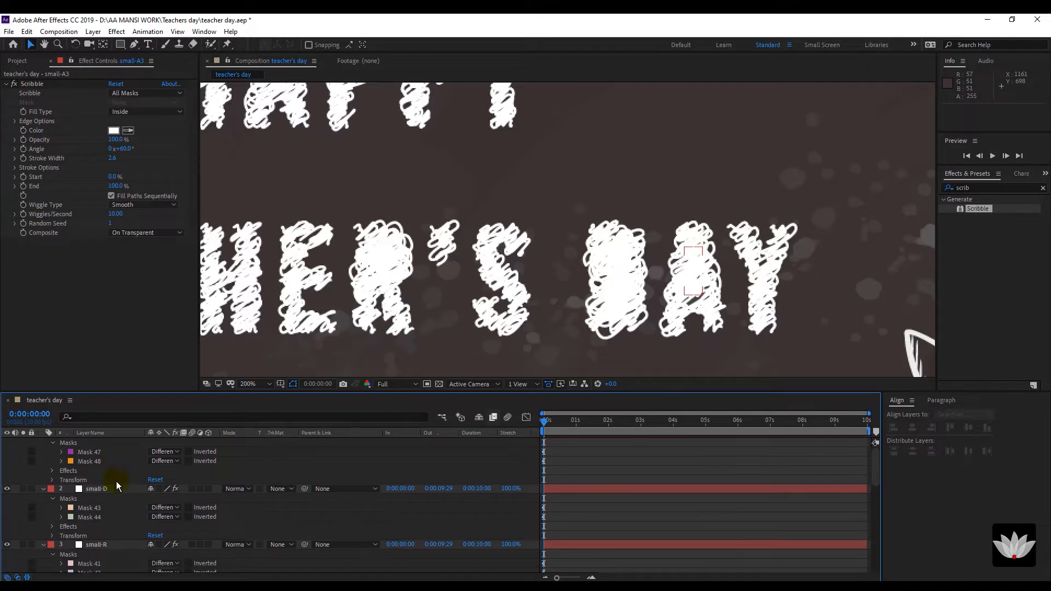
{"action": "scroll", "coordinate": [118, 485], "scroll_direction": "down", "scroll_amount": 8}
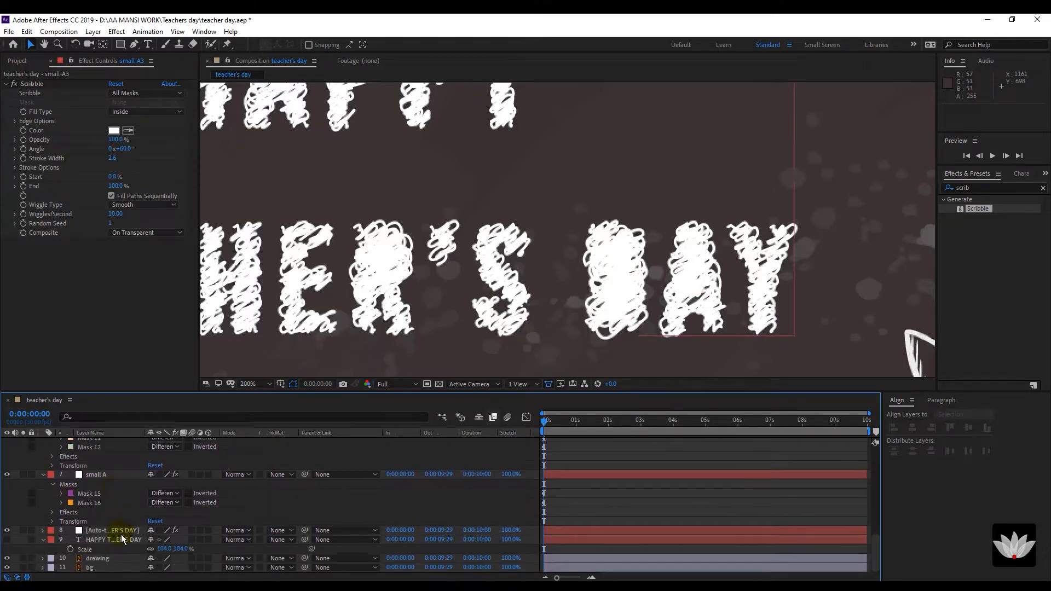
{"action": "left_click", "coordinate": [120, 532]}
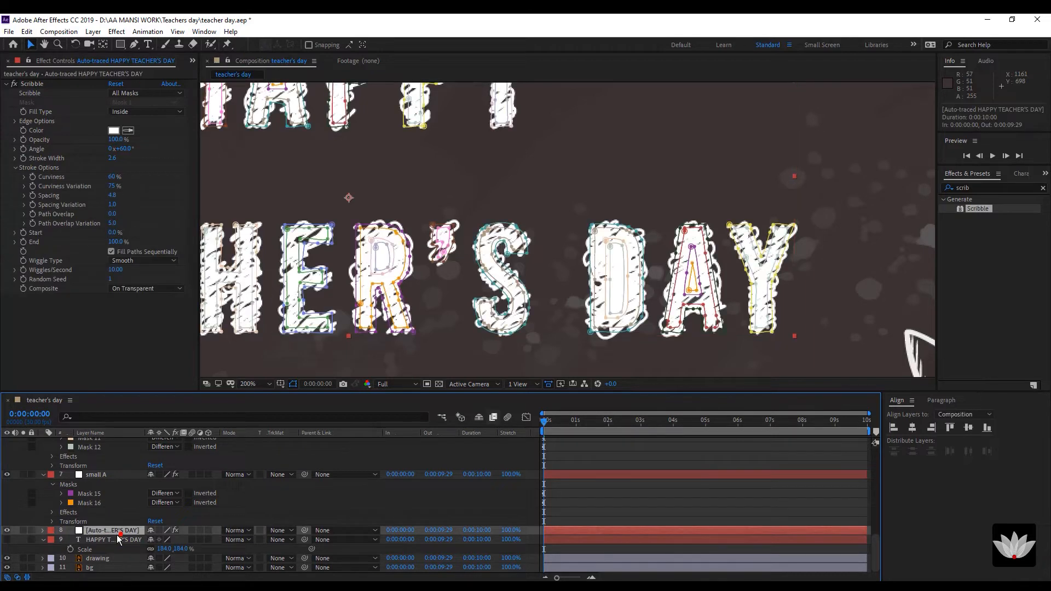
{"action": "left_click", "coordinate": [43, 531]}
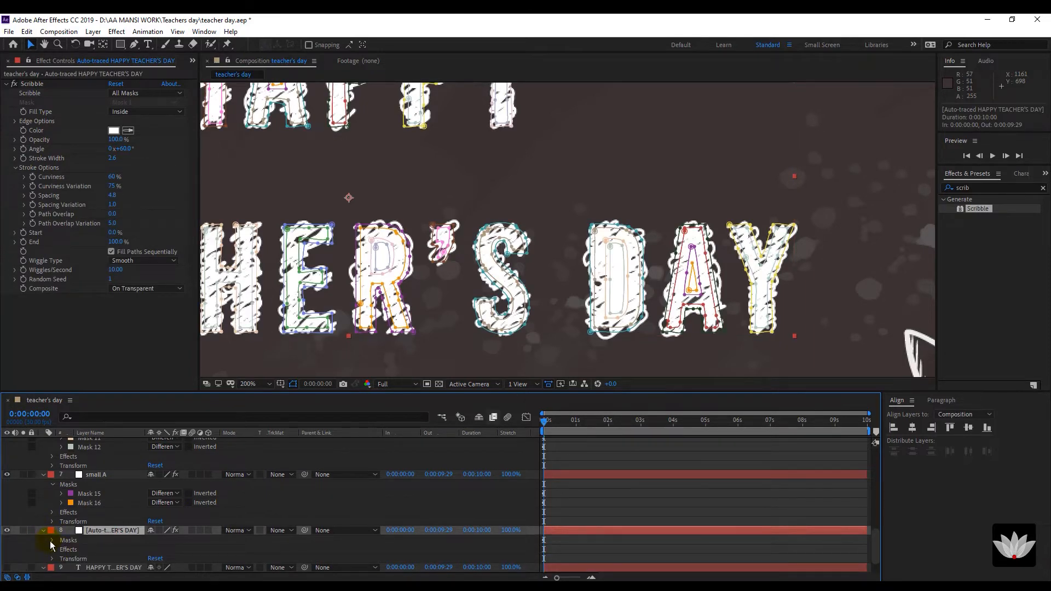
{"action": "left_click", "coordinate": [52, 541]}
{"action": "scroll", "coordinate": [79, 537], "scroll_direction": "down", "scroll_amount": 3}
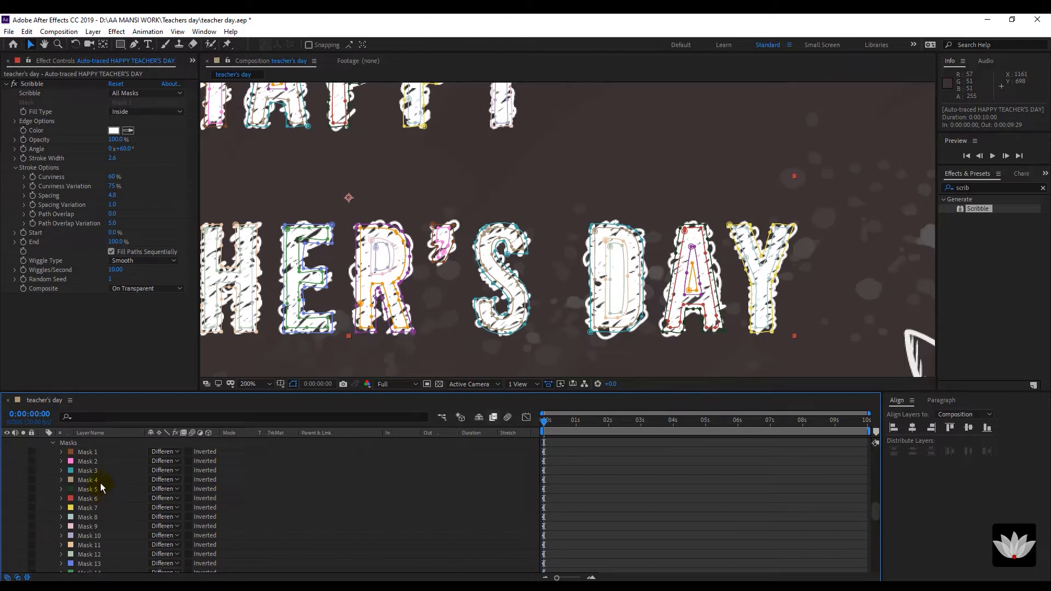
{"action": "scroll", "coordinate": [113, 464], "scroll_direction": "up", "scroll_amount": 3}
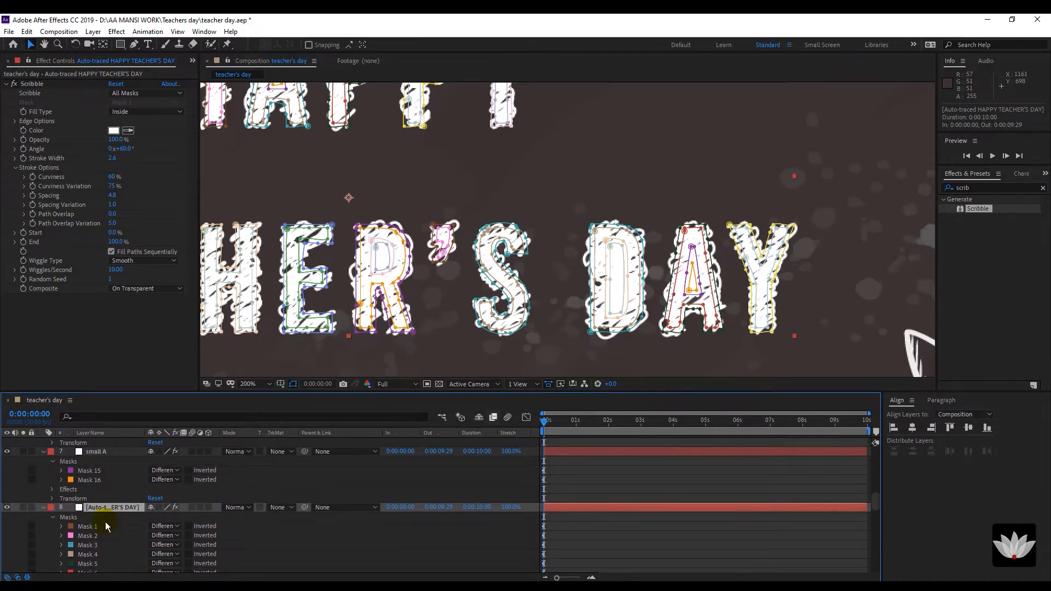
{"action": "scroll", "coordinate": [105, 521], "scroll_direction": "down", "scroll_amount": 4}
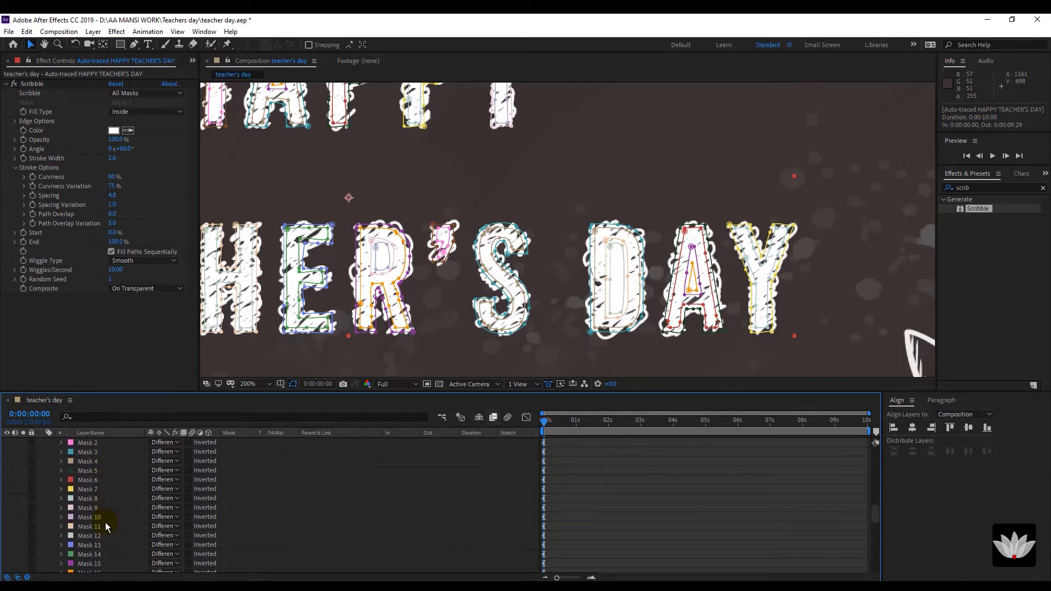
{"action": "scroll", "coordinate": [105, 522], "scroll_direction": "down", "scroll_amount": 1}
{"action": "left_click", "coordinate": [110, 544]}
{"action": "left_click", "coordinate": [108, 551], "text": "shift"}
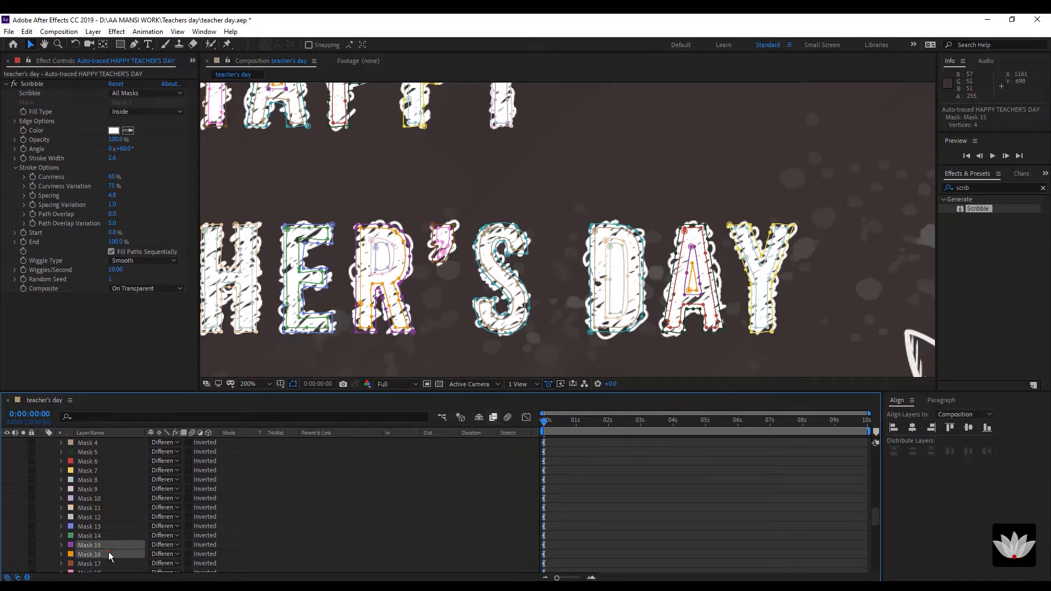
{"action": "key", "text": "Delete"}
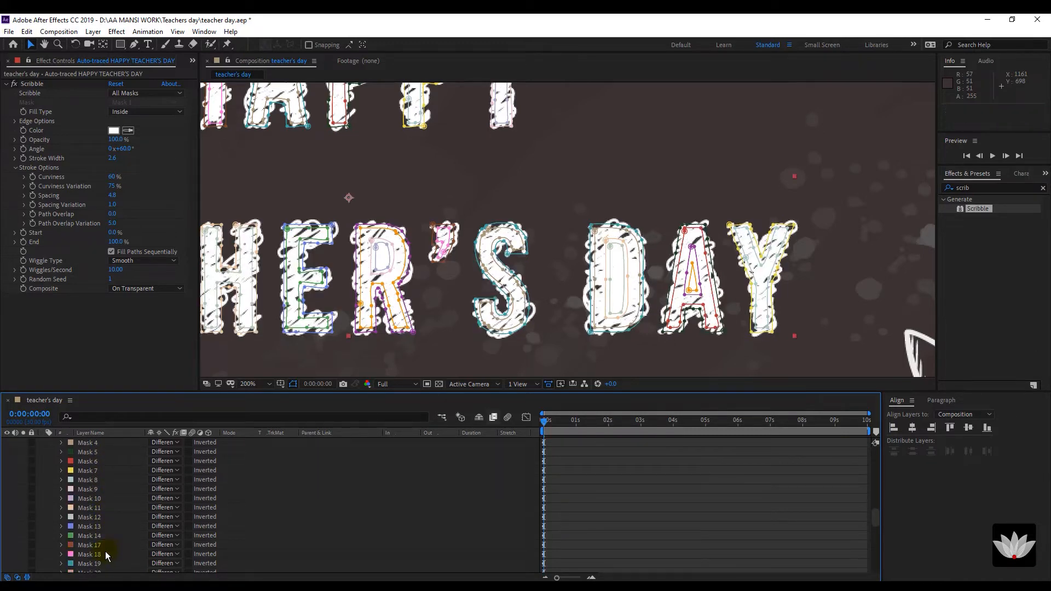
Delete the first P's two inner-hole masks from the title layer.
{"action": "scroll", "coordinate": [372, 198], "scroll_direction": "down", "scroll_amount": 1}
{"action": "left_click_drag", "start_coordinate": [403, 196], "coordinate": [476, 234]}
{"action": "scroll", "coordinate": [425, 201], "scroll_direction": "up", "scroll_amount": 1}
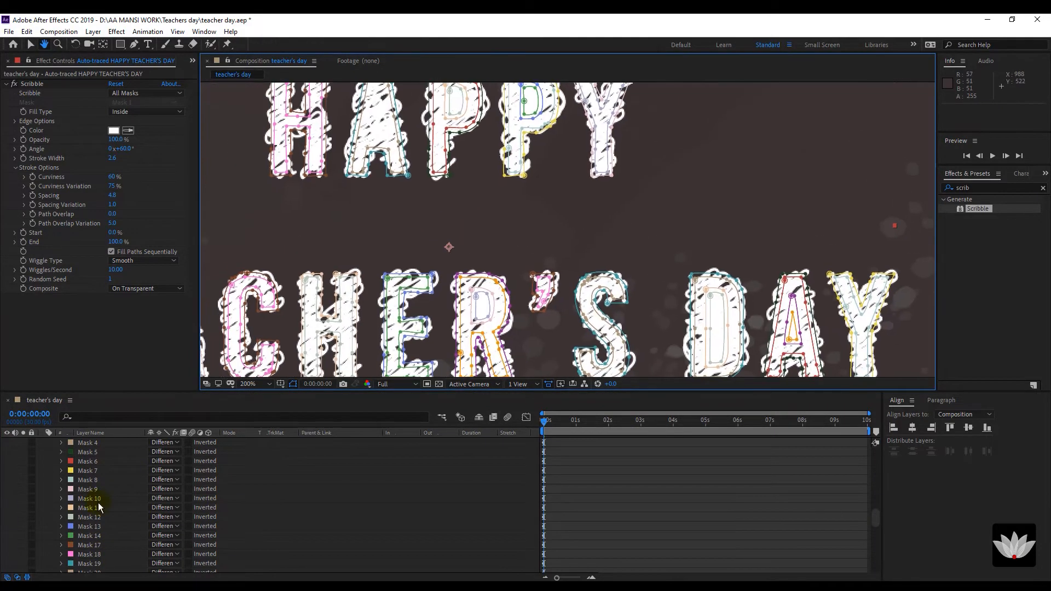
{"action": "left_click_drag", "start_coordinate": [395, 160], "coordinate": [438, 191]}
{"action": "scroll", "coordinate": [94, 501], "scroll_direction": "up", "scroll_amount": 4}
{"action": "scroll", "coordinate": [94, 502], "scroll_direction": "up", "scroll_amount": 3}
{"action": "scroll", "coordinate": [94, 501], "scroll_direction": "down", "scroll_amount": 7}
{"action": "left_click", "coordinate": [99, 536]}
{"action": "left_click", "coordinate": [101, 546], "text": "shift"}
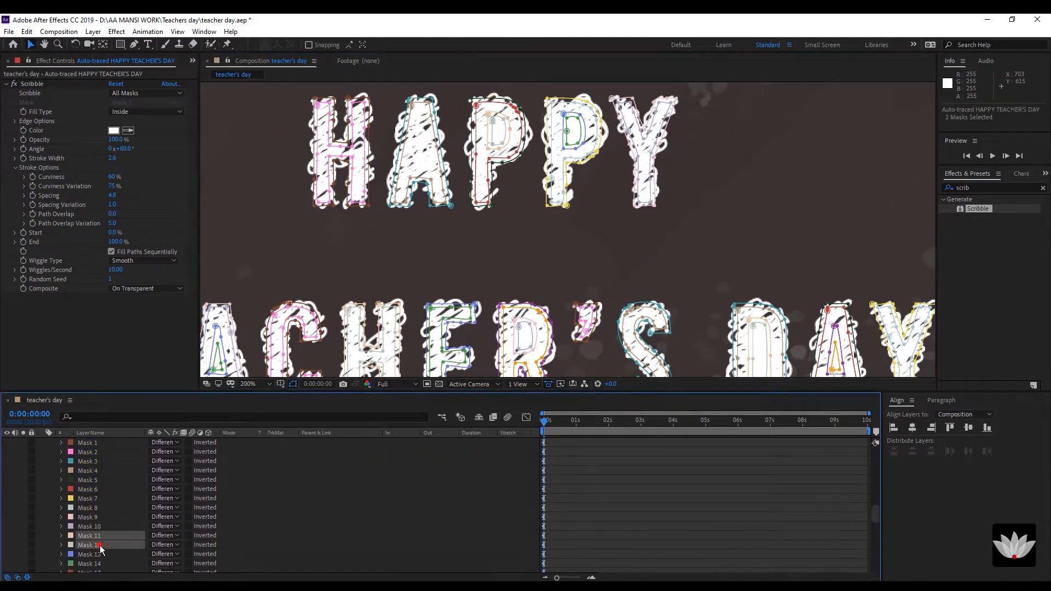
{"action": "key", "text": "Delete"}
Delete the second P's two inner-hole masks from the title layer.
{"action": "scroll", "coordinate": [104, 542], "scroll_direction": "up", "scroll_amount": 4}
{"action": "scroll", "coordinate": [104, 537], "scroll_direction": "down", "scroll_amount": 4}
{"action": "left_click", "coordinate": [99, 517]}
{"action": "left_click", "coordinate": [100, 526], "text": "shift"}
{"action": "key", "text": "Delete"}
Delete the R's hole Masks 41 and 42 from the title layer.
{"action": "scroll", "coordinate": [118, 494], "scroll_direction": "up", "scroll_amount": 6}
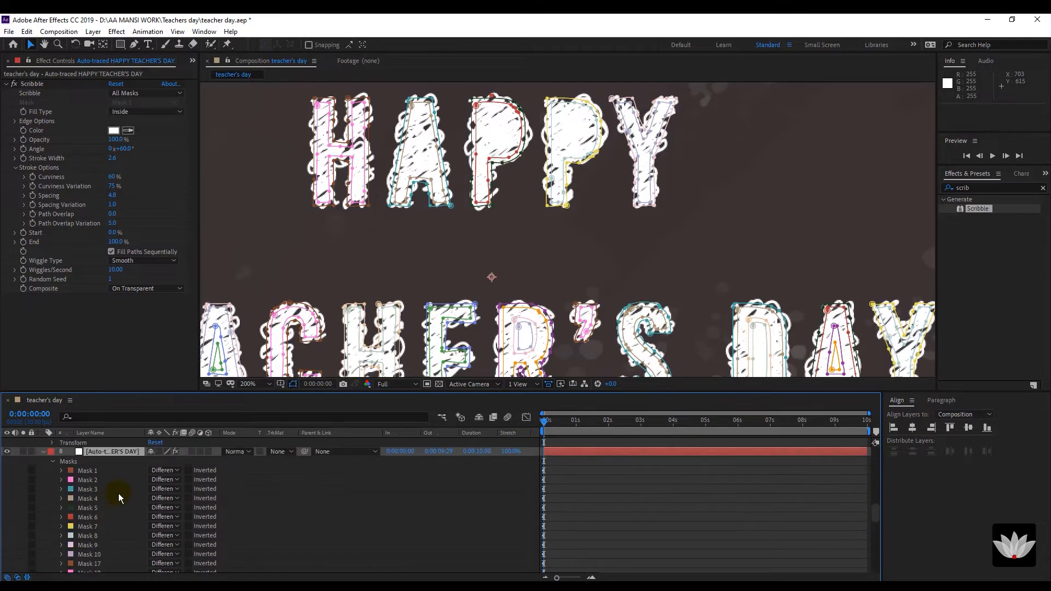
{"action": "scroll", "coordinate": [120, 496], "scroll_direction": "down", "scroll_amount": 5}
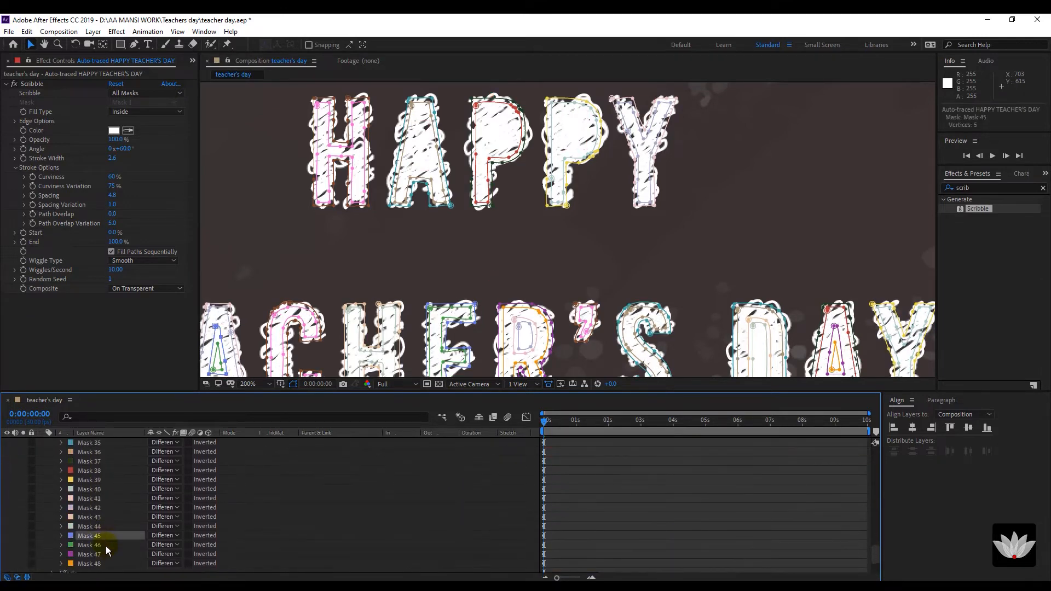
{"action": "scroll", "coordinate": [109, 515], "scroll_direction": "up", "scroll_amount": 5}
{"action": "left_click", "coordinate": [110, 513]}
{"action": "scroll", "coordinate": [121, 540], "scroll_direction": "down", "scroll_amount": 8}
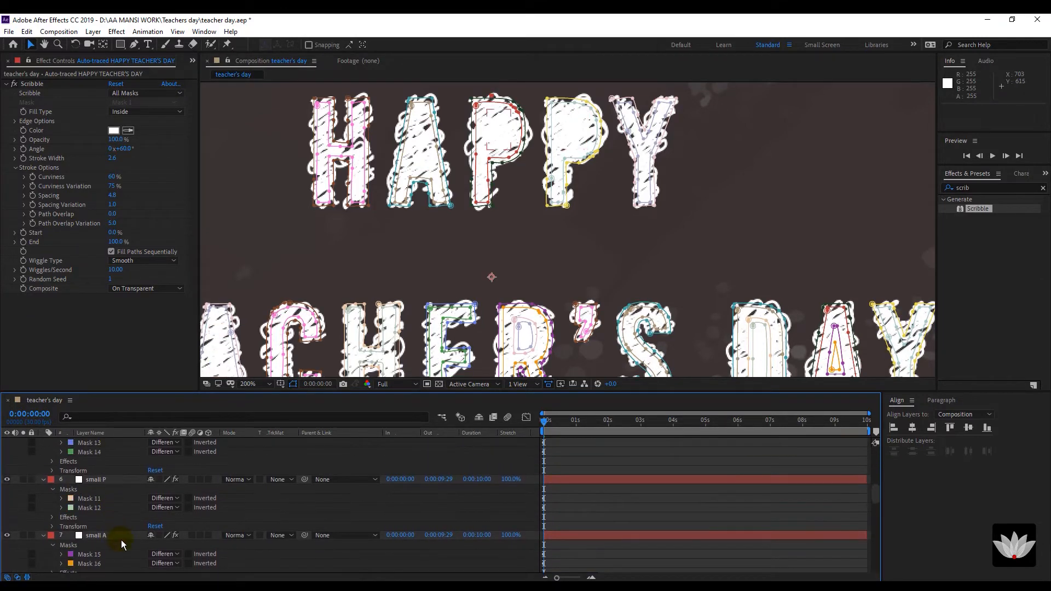
{"action": "left_click", "coordinate": [106, 545]}
{"action": "left_click", "coordinate": [107, 553], "text": "shift"}
{"action": "key", "text": "Delete"}
Delete Masks 43 and 44, then Masks 47 and 48, from the title layer.
{"action": "scroll", "coordinate": [129, 473], "scroll_direction": "up", "scroll_amount": 18}
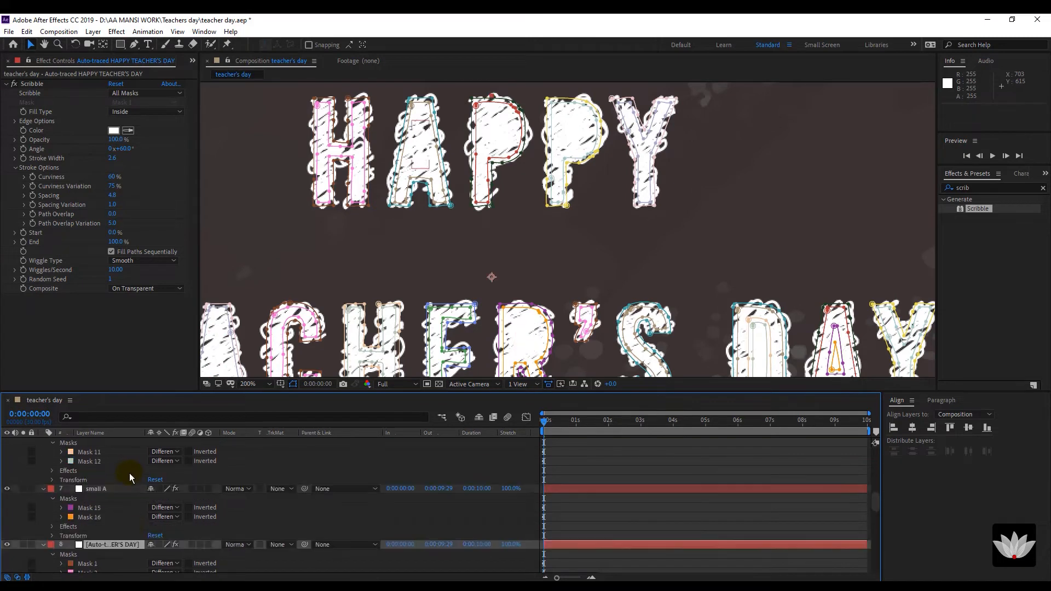
{"action": "scroll", "coordinate": [129, 472], "scroll_direction": "up", "scroll_amount": 2}
{"action": "scroll", "coordinate": [129, 481], "scroll_direction": "down", "scroll_amount": 20}
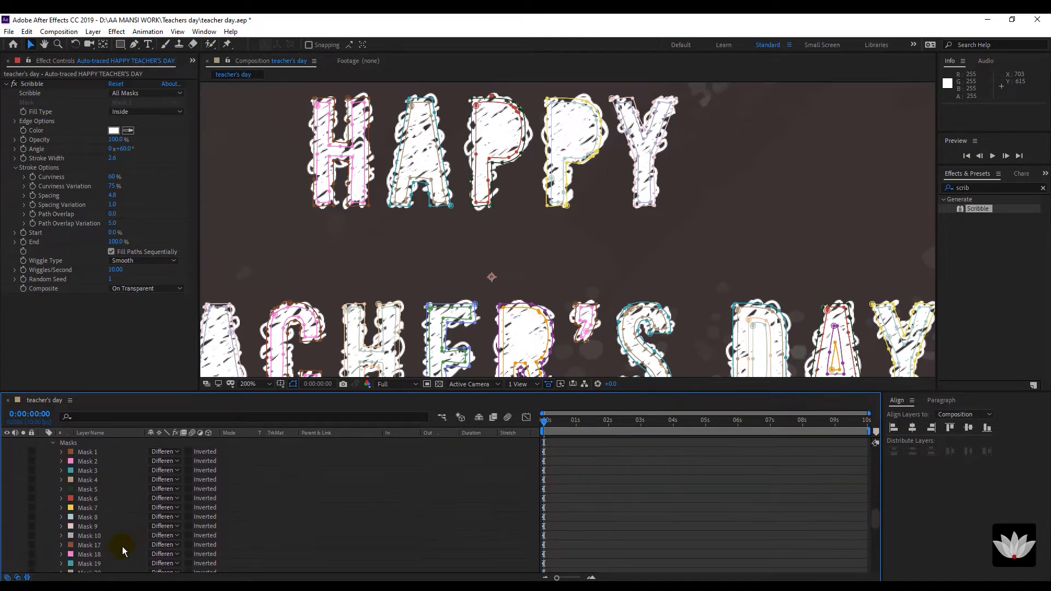
{"action": "left_click", "coordinate": [101, 527]}
{"action": "left_click", "coordinate": [100, 535], "text": "shift"}
{"action": "key", "text": "Delete"}
{"action": "left_click", "coordinate": [104, 527]}
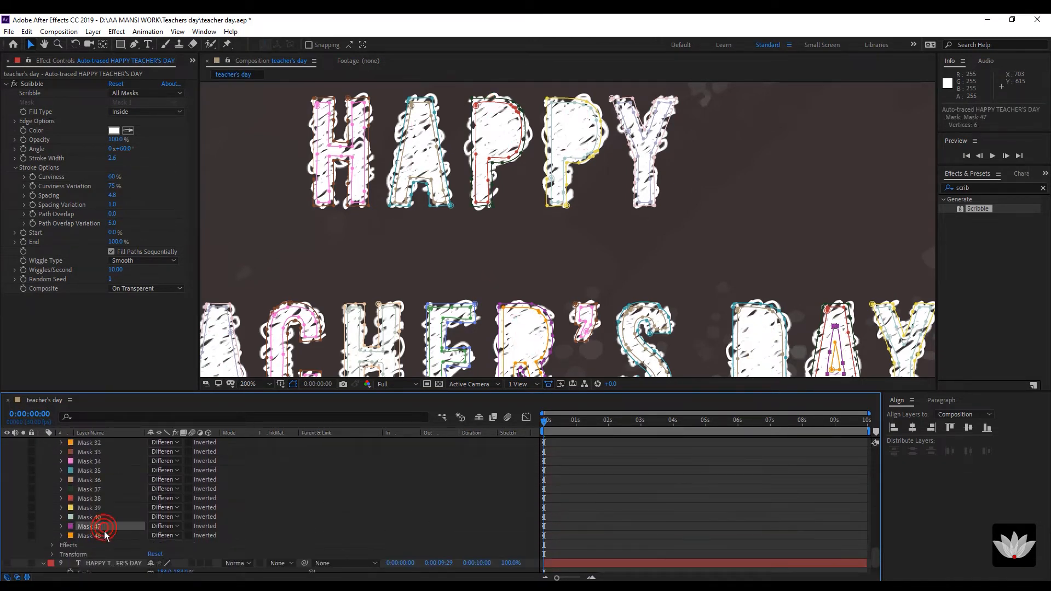
{"action": "left_click", "coordinate": [104, 533], "text": "shift"}
{"action": "key", "text": "Delete"}
{"action": "scroll", "coordinate": [104, 532], "scroll_direction": "up", "scroll_amount": 1}
{"action": "scroll", "coordinate": [408, 313], "scroll_direction": "down", "scroll_amount": 1}
{"action": "scroll", "coordinate": [136, 510], "scroll_direction": "up", "scroll_amount": 12}
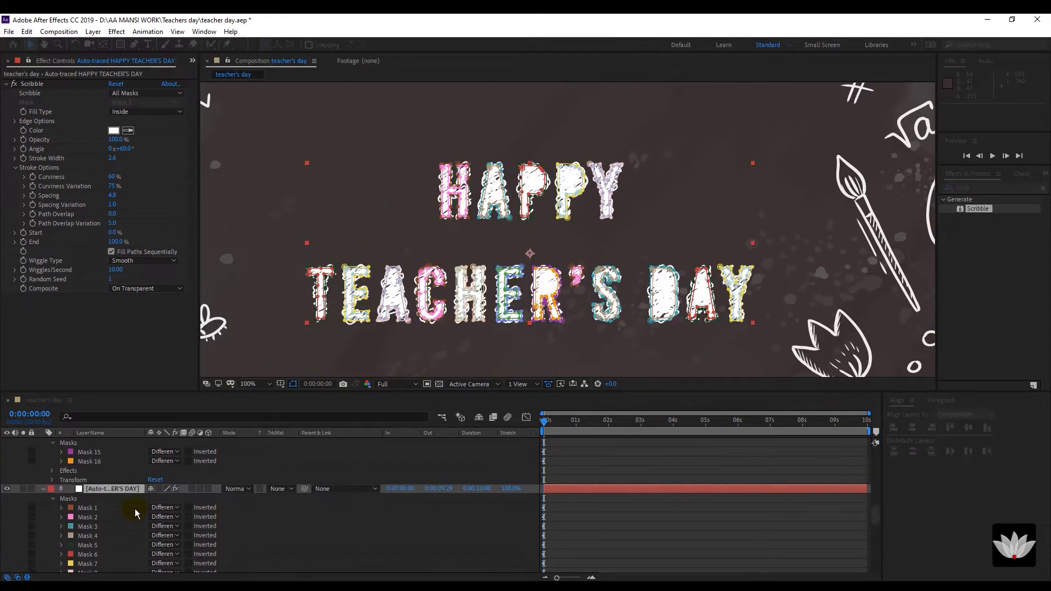
Set the small A layer's Scribble colour to black and zoom in to inspect the letters.
{"action": "left_click", "coordinate": [101, 461]}
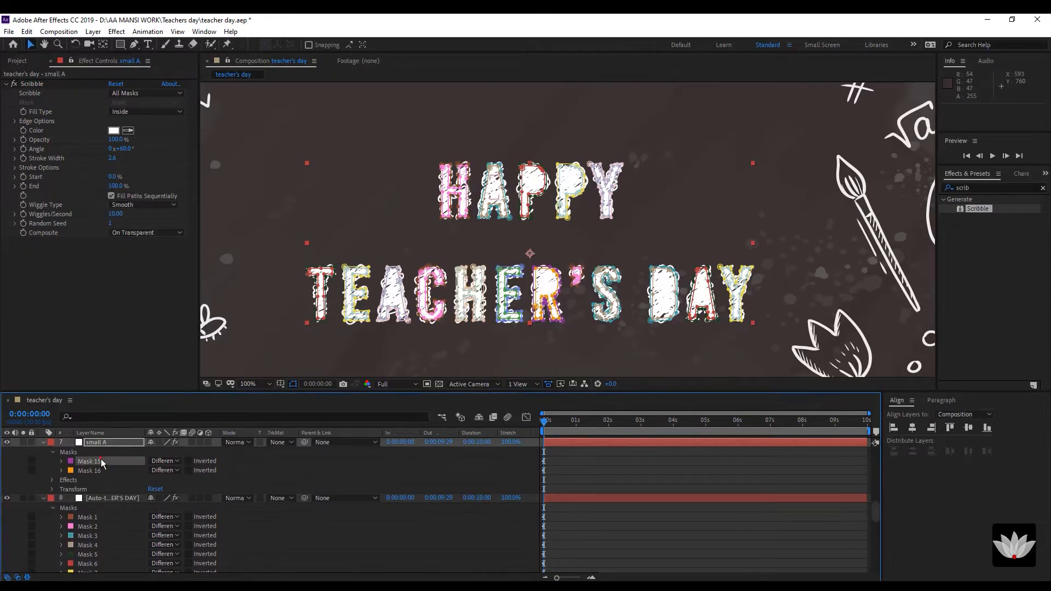
{"action": "left_click", "coordinate": [113, 130]}
{"action": "left_click_drag", "start_coordinate": [67, 309], "coordinate": [12, 359]}
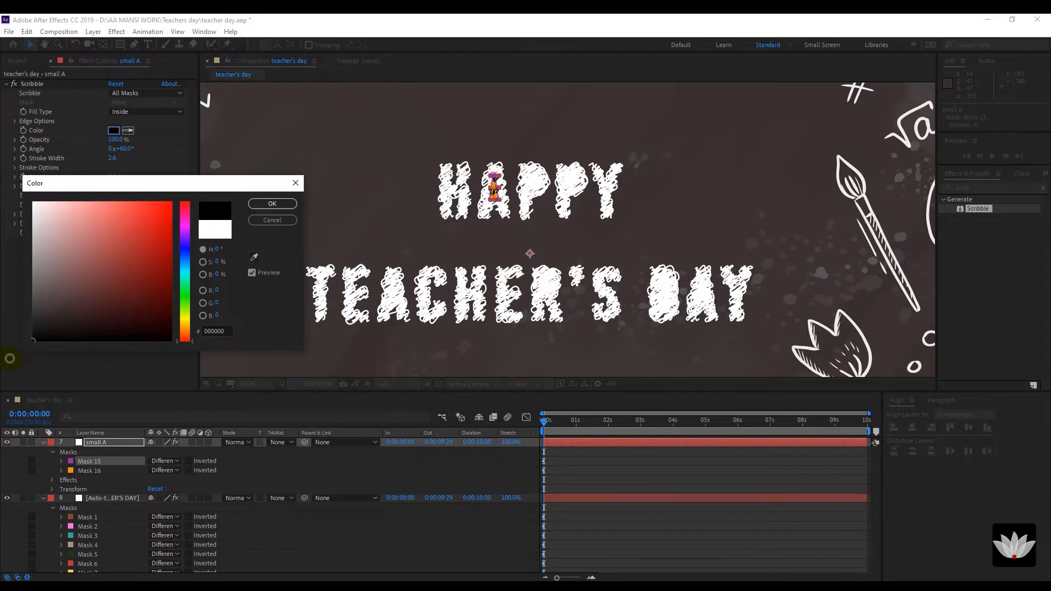
{"action": "left_click", "coordinate": [258, 202]}
{"action": "left_click", "coordinate": [258, 207]}
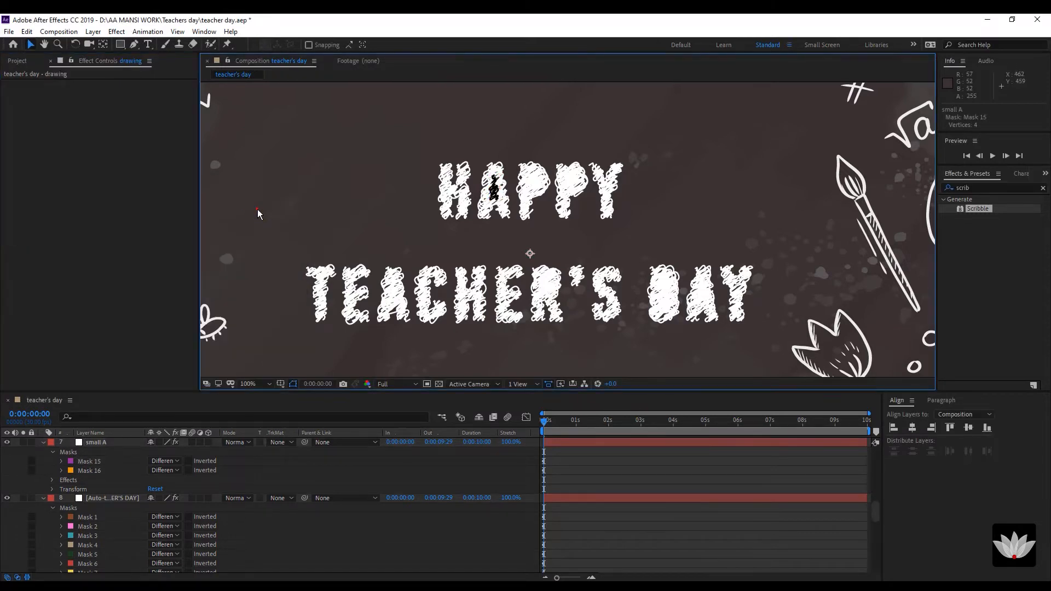
{"action": "key", "text": "period"}
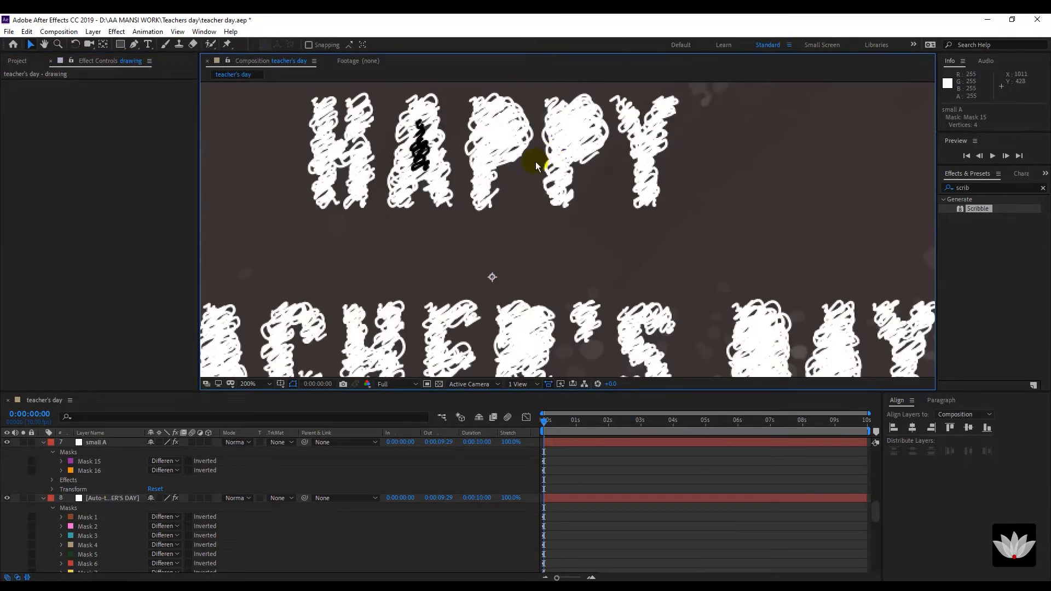
{"action": "left_click", "coordinate": [94, 471]}
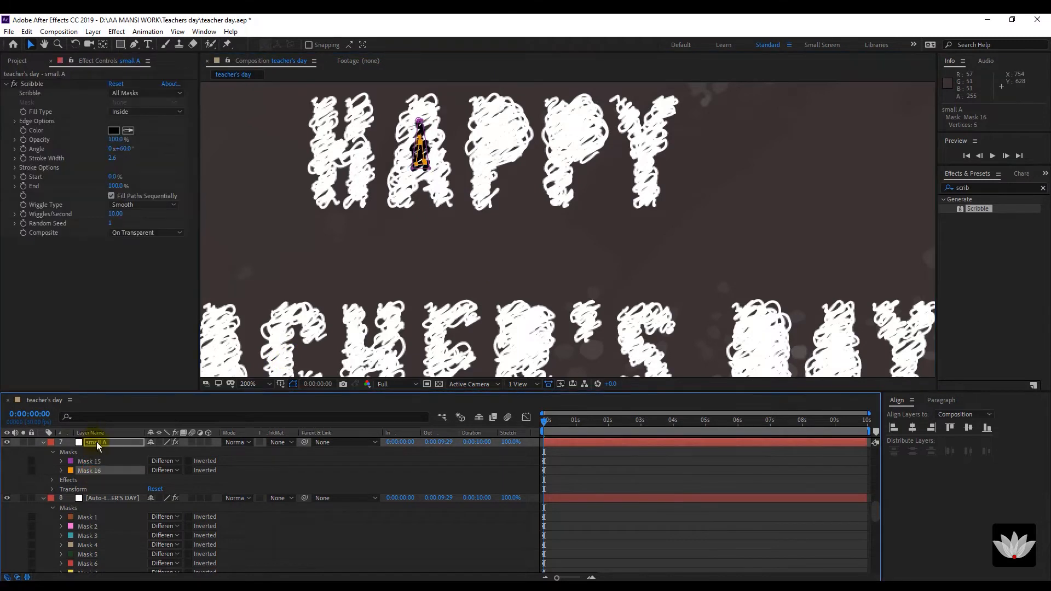
{"action": "left_click", "coordinate": [98, 463]}
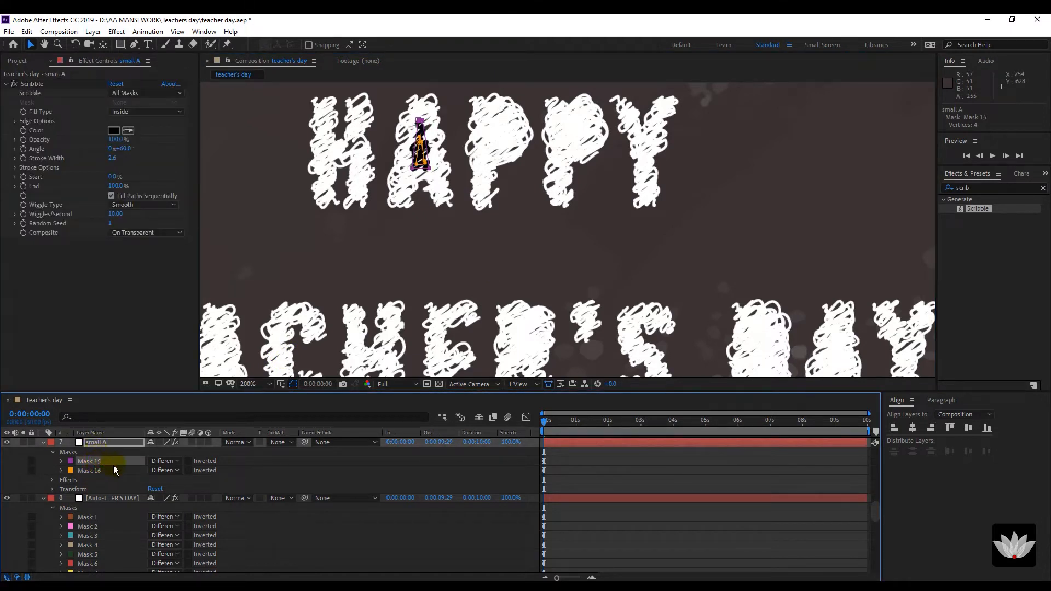
Turn the Scribble colour black on the small P and small-P2 layers.
{"action": "scroll", "coordinate": [114, 465], "scroll_direction": "up", "scroll_amount": 4}
{"action": "left_click", "coordinate": [108, 470]}
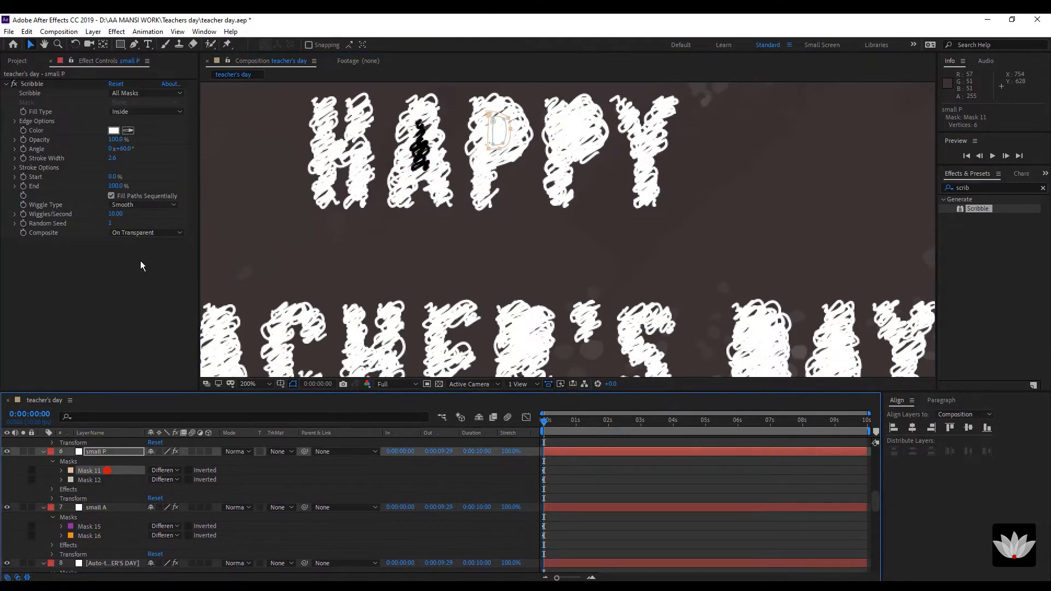
{"action": "left_click", "coordinate": [114, 130]}
{"action": "left_click_drag", "start_coordinate": [60, 296], "coordinate": [1, 368]}
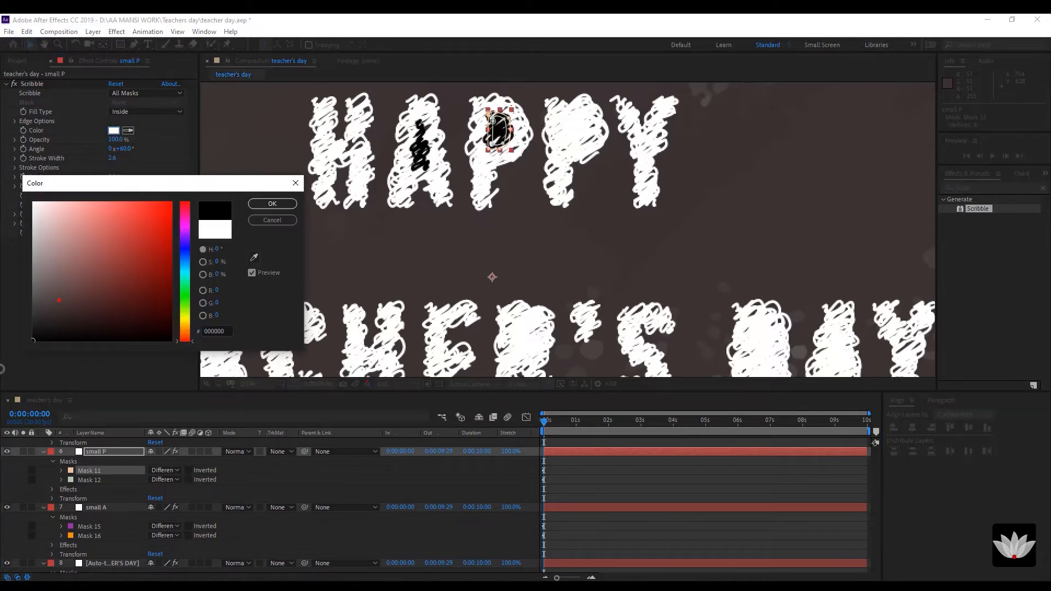
{"action": "left_click", "coordinate": [272, 204]}
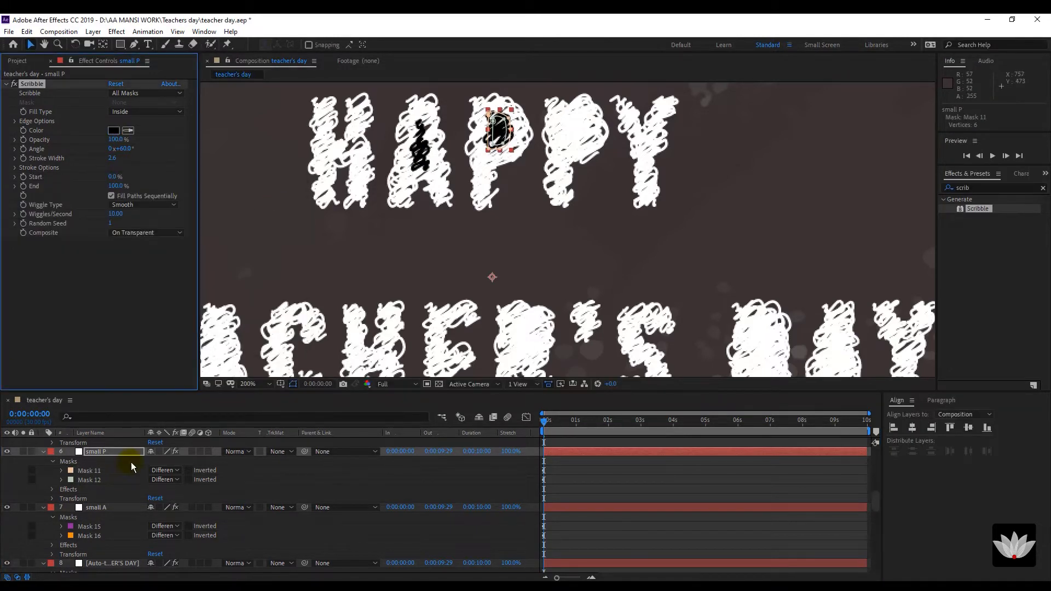
{"action": "scroll", "coordinate": [130, 462], "scroll_direction": "up", "scroll_amount": 3}
{"action": "left_click", "coordinate": [103, 471]}
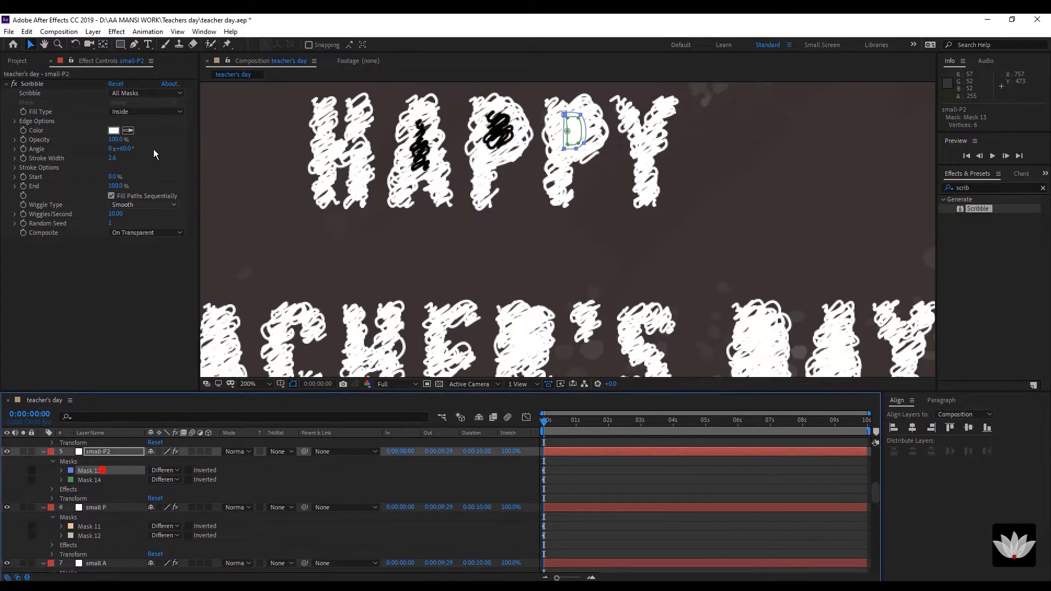
{"action": "left_click", "coordinate": [114, 130]}
{"action": "left_click", "coordinate": [33, 336]}
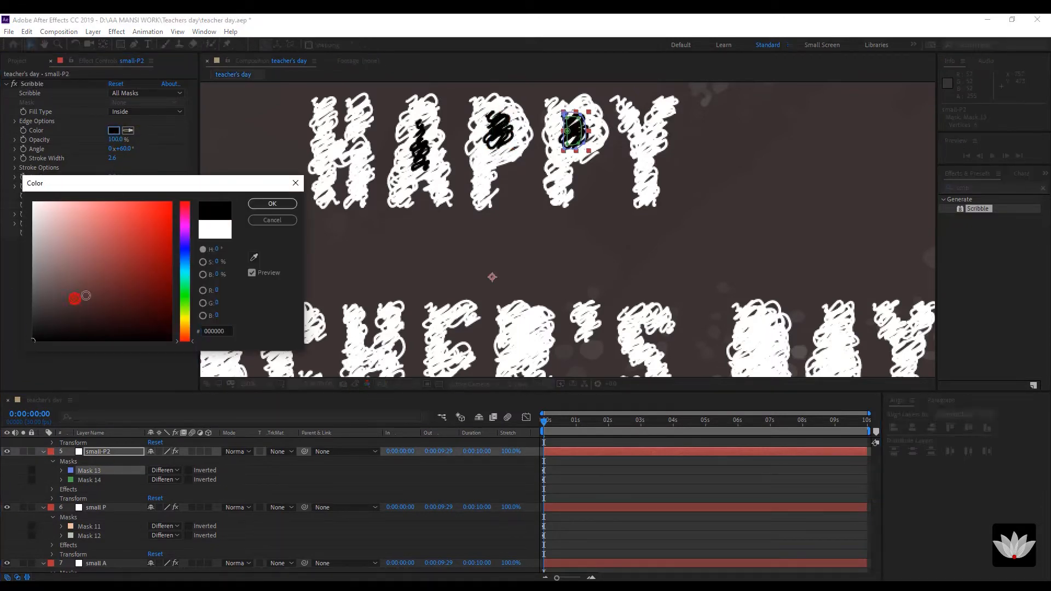
{"action": "left_click", "coordinate": [264, 204]}
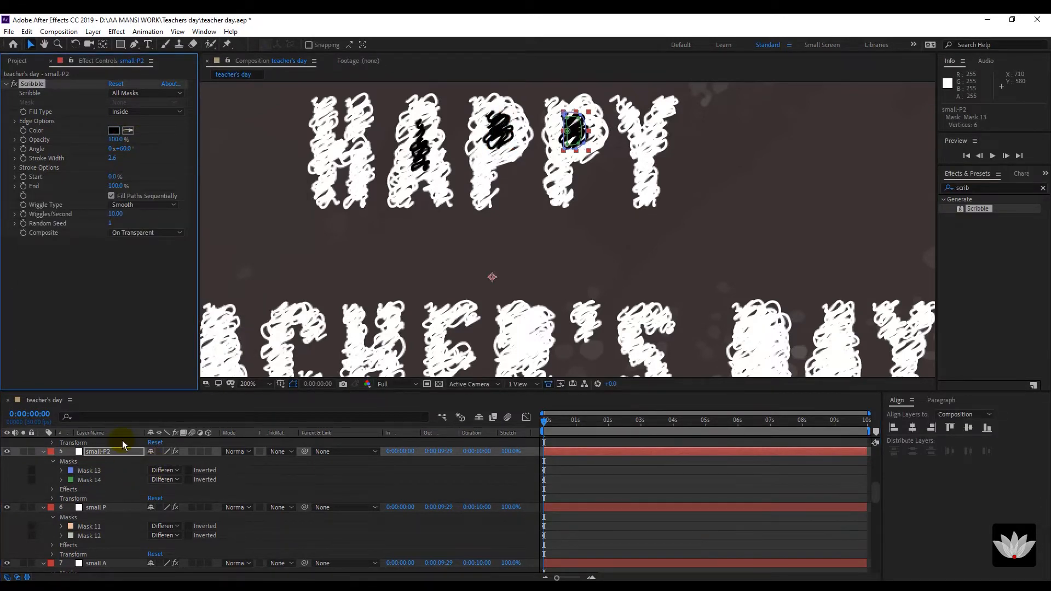
Turn the Scribble colour black on small-A2, and change small-R's yellow scribble to black.
{"action": "scroll", "coordinate": [111, 492], "scroll_direction": "up", "scroll_amount": 1}
{"action": "scroll", "coordinate": [110, 491], "scroll_direction": "up", "scroll_amount": 5}
{"action": "left_click", "coordinate": [99, 471]}
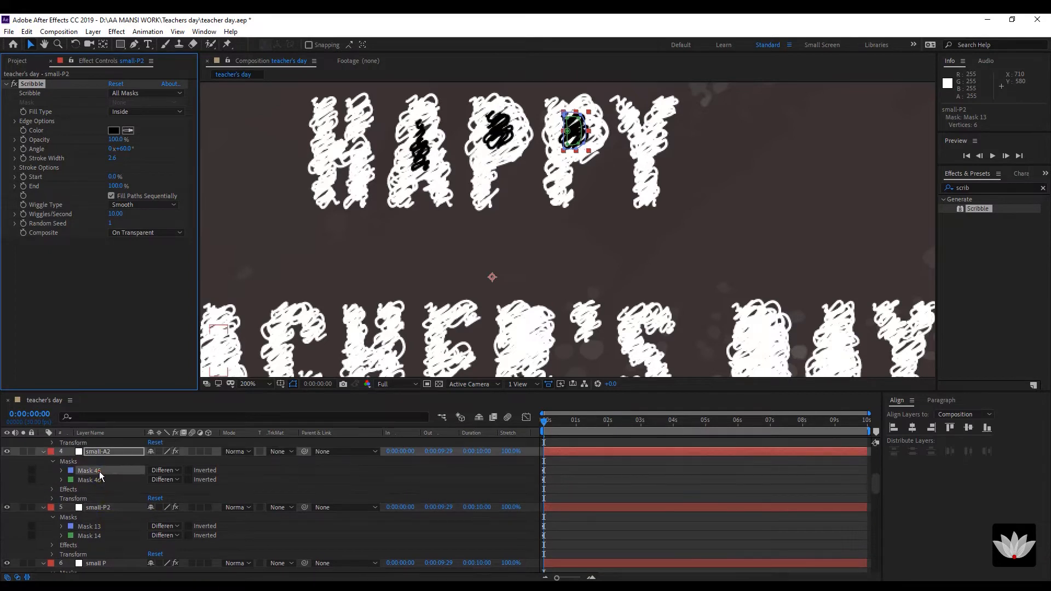
{"action": "left_click", "coordinate": [114, 131]}
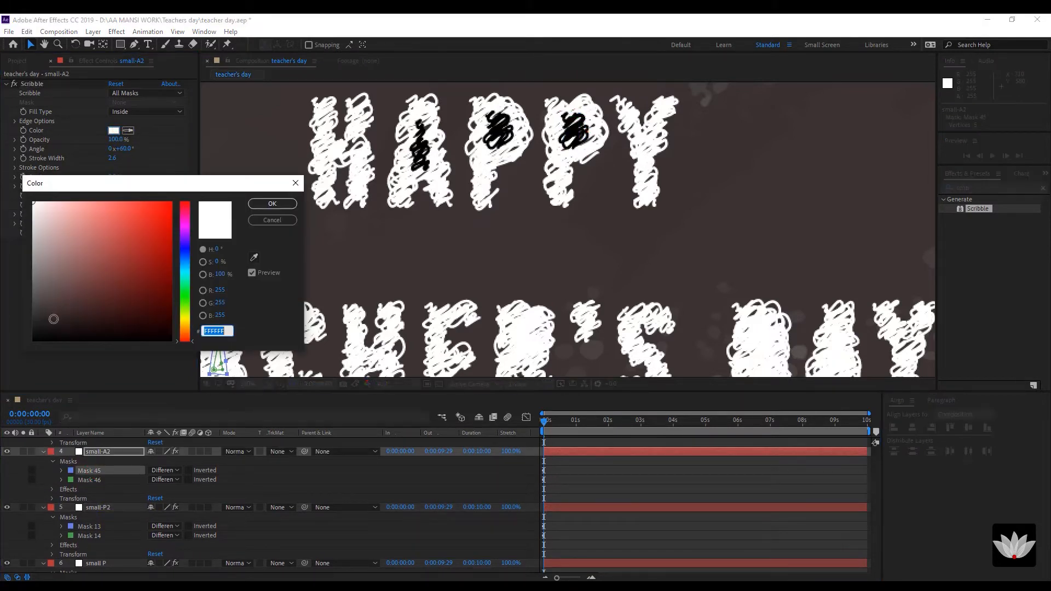
{"action": "left_click_drag", "start_coordinate": [54, 318], "coordinate": [25, 360]}
{"action": "left_click", "coordinate": [272, 203]}
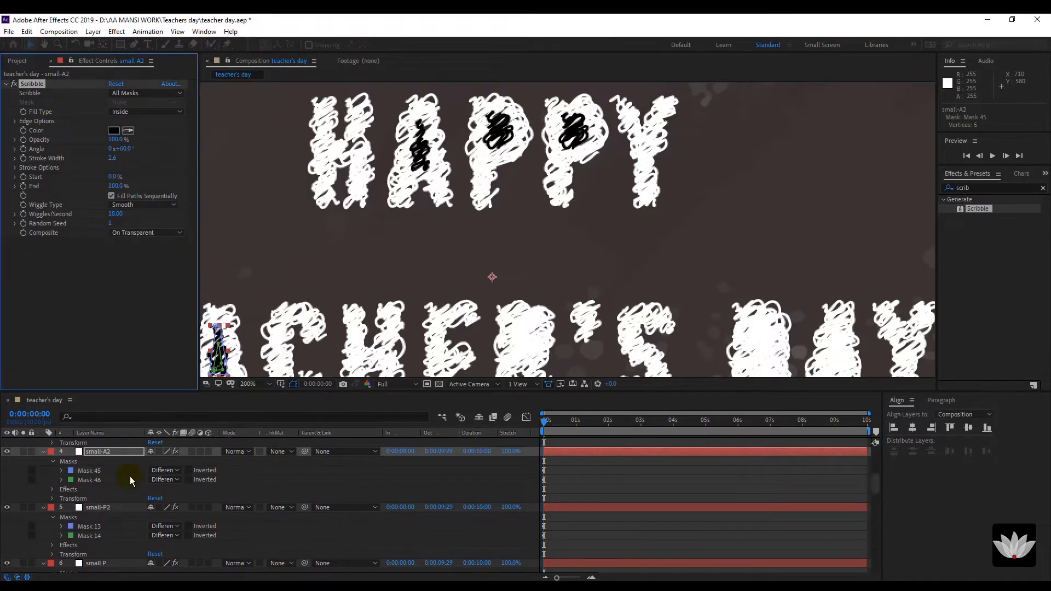
{"action": "scroll", "coordinate": [130, 475], "scroll_direction": "up", "scroll_amount": 3}
{"action": "scroll", "coordinate": [130, 475], "scroll_direction": "up", "scroll_amount": 3}
{"action": "left_click", "coordinate": [112, 480]}
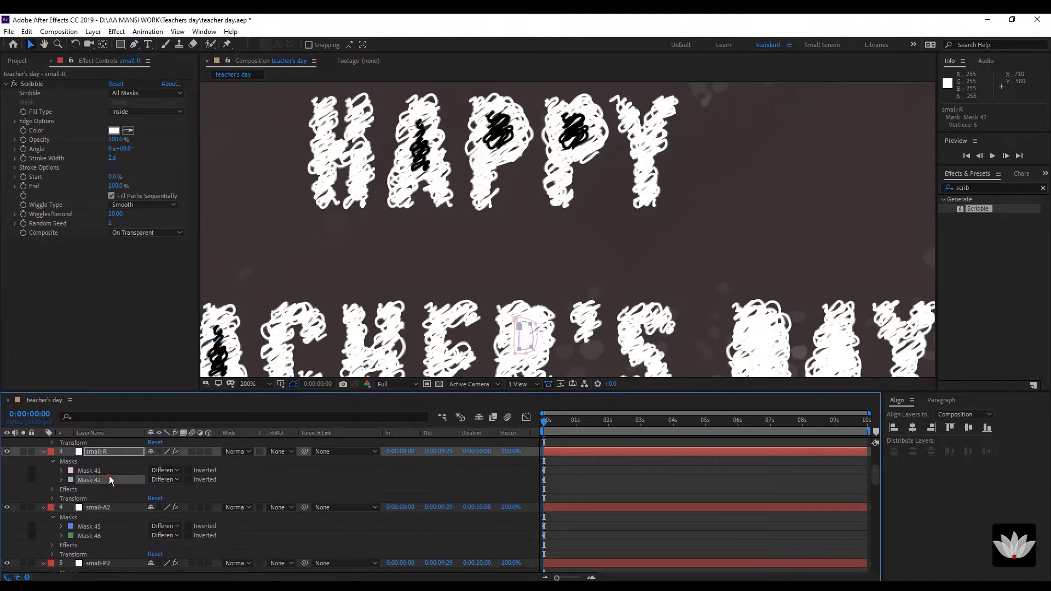
{"action": "left_click", "coordinate": [113, 131]}
{"action": "left_click_drag", "start_coordinate": [59, 290], "coordinate": [25, 348]}
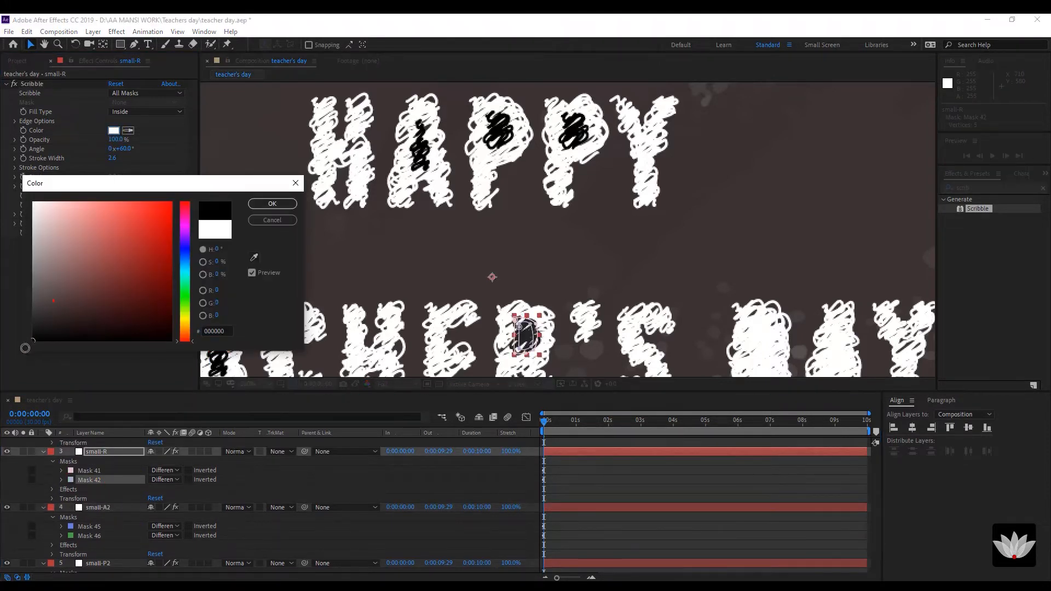
{"action": "left_click", "coordinate": [272, 203]}
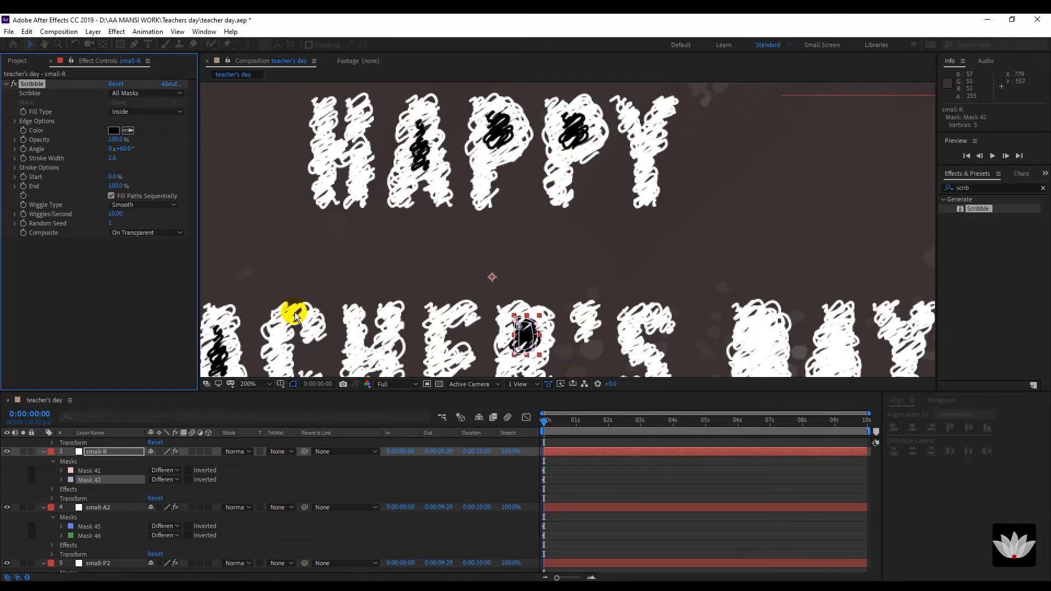
Turn the Scribble colour black on the small-D and small-A3 layers.
{"action": "scroll", "coordinate": [90, 503], "scroll_direction": "up", "scroll_amount": 4}
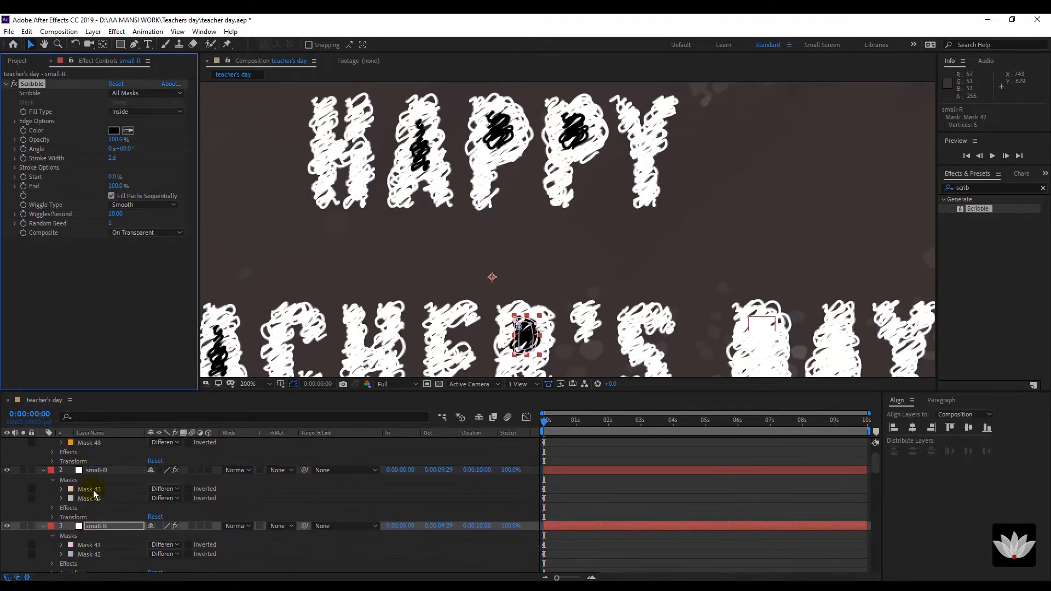
{"action": "left_click", "coordinate": [94, 489]}
{"action": "left_click", "coordinate": [113, 130]}
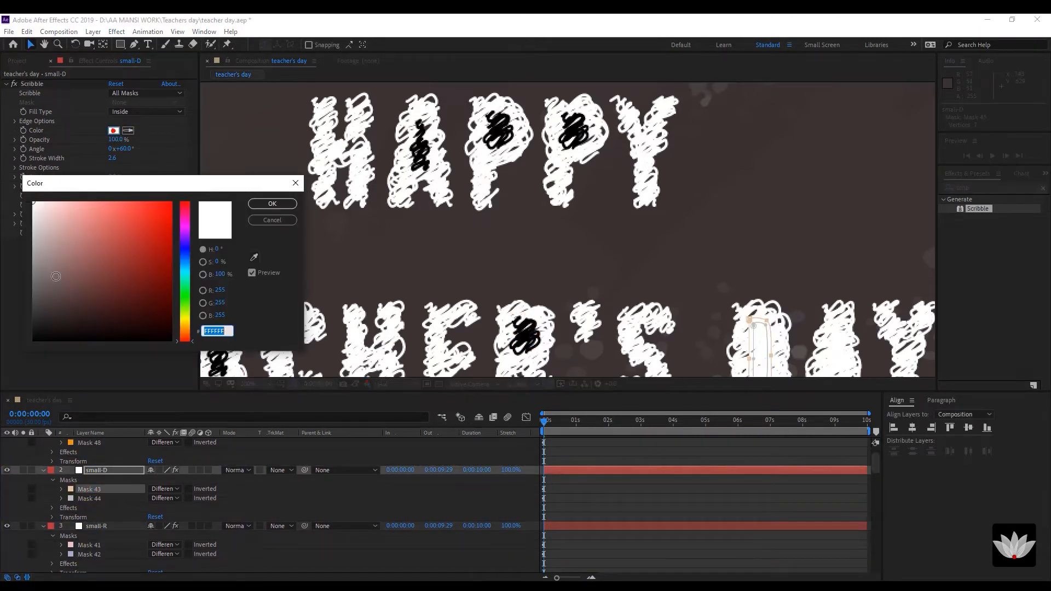
{"action": "left_click", "coordinate": [33, 340]}
{"action": "left_click", "coordinate": [272, 204]}
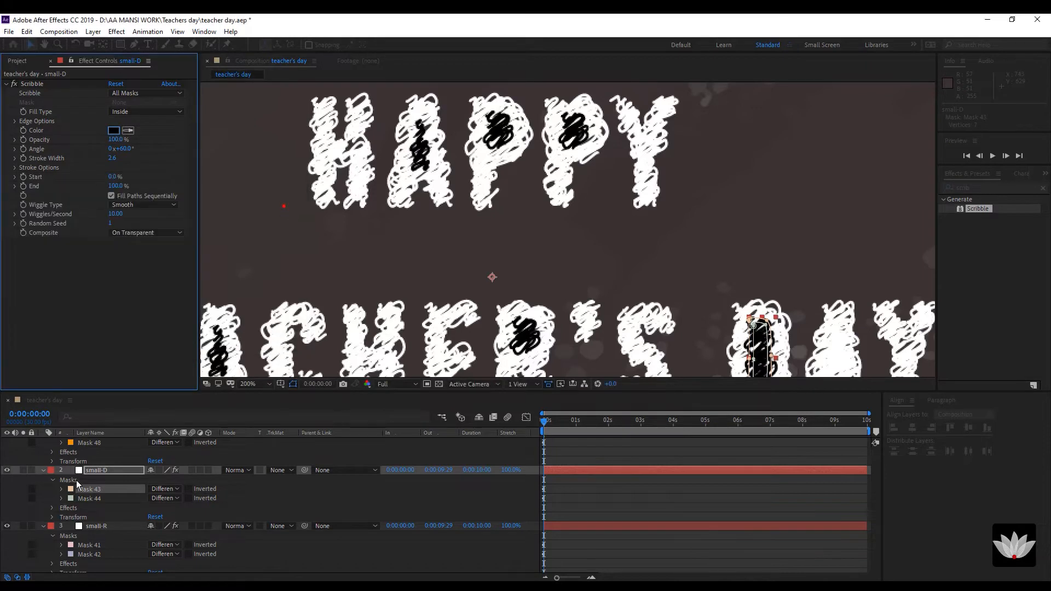
{"action": "scroll", "coordinate": [83, 488], "scroll_direction": "up", "scroll_amount": 3}
{"action": "left_click", "coordinate": [98, 470]}
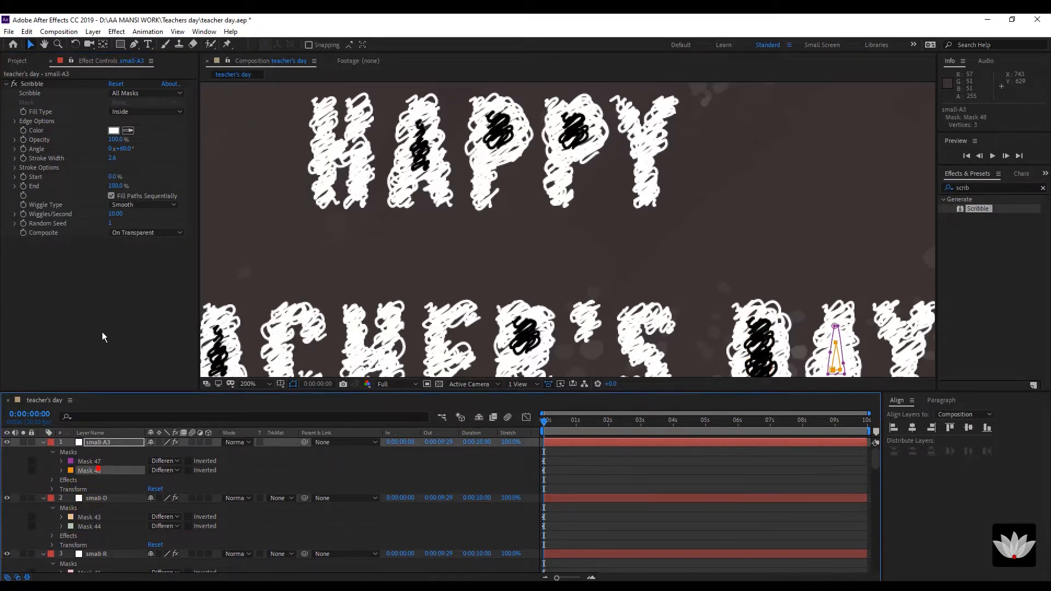
{"action": "left_click", "coordinate": [113, 131]}
{"action": "left_click", "coordinate": [33, 340]}
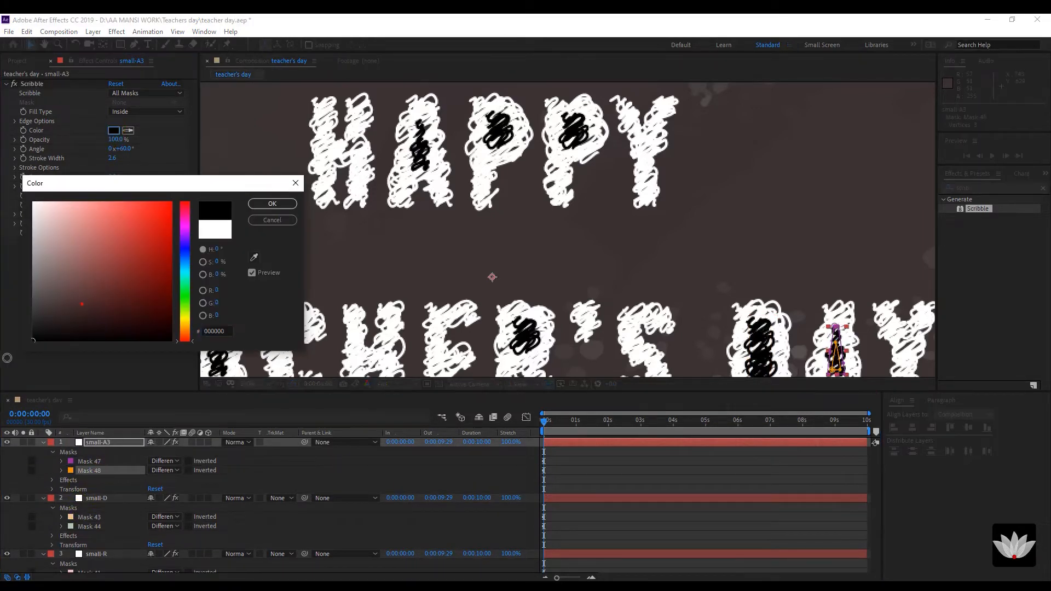
{"action": "left_click", "coordinate": [272, 203]}
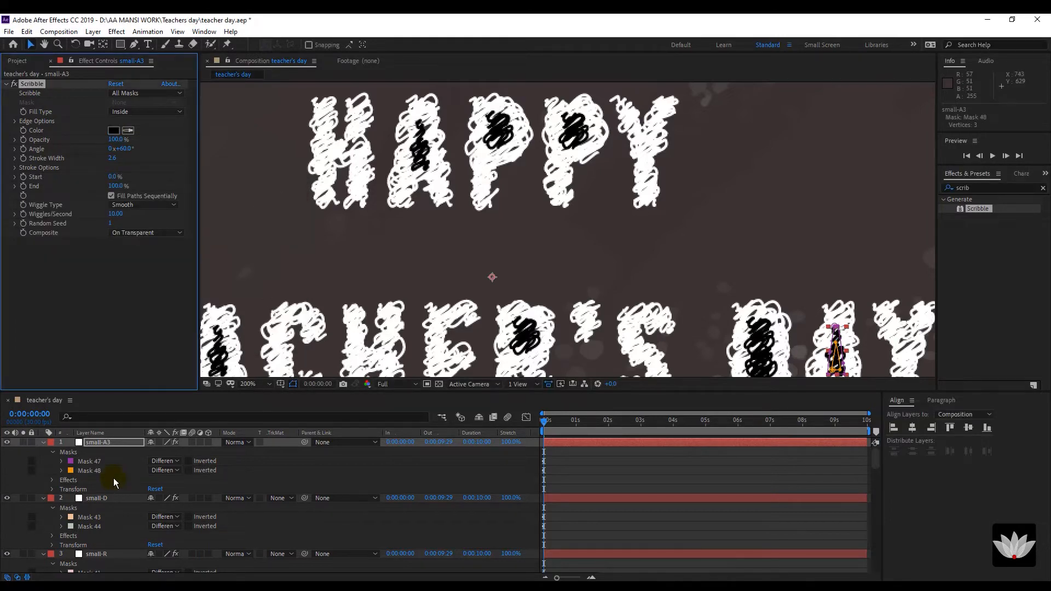
{"action": "scroll", "coordinate": [575, 153], "scroll_direction": "down", "scroll_amount": 2}
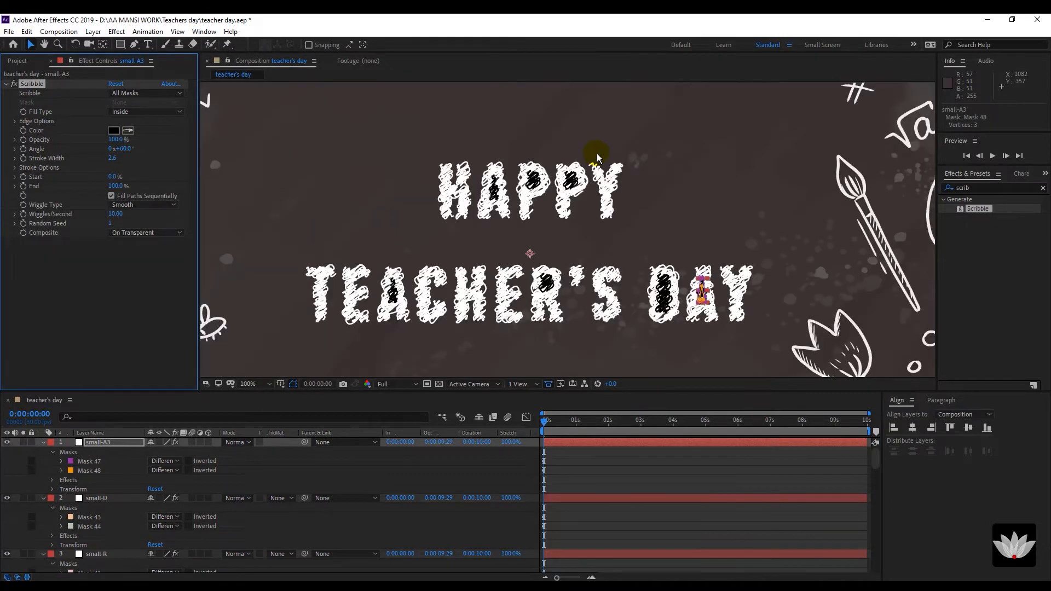
Preview the title animation, then sample the dark background as small-A3's scribble colour.
{"action": "left_click", "coordinate": [563, 450]}
{"action": "key", "text": "space"}
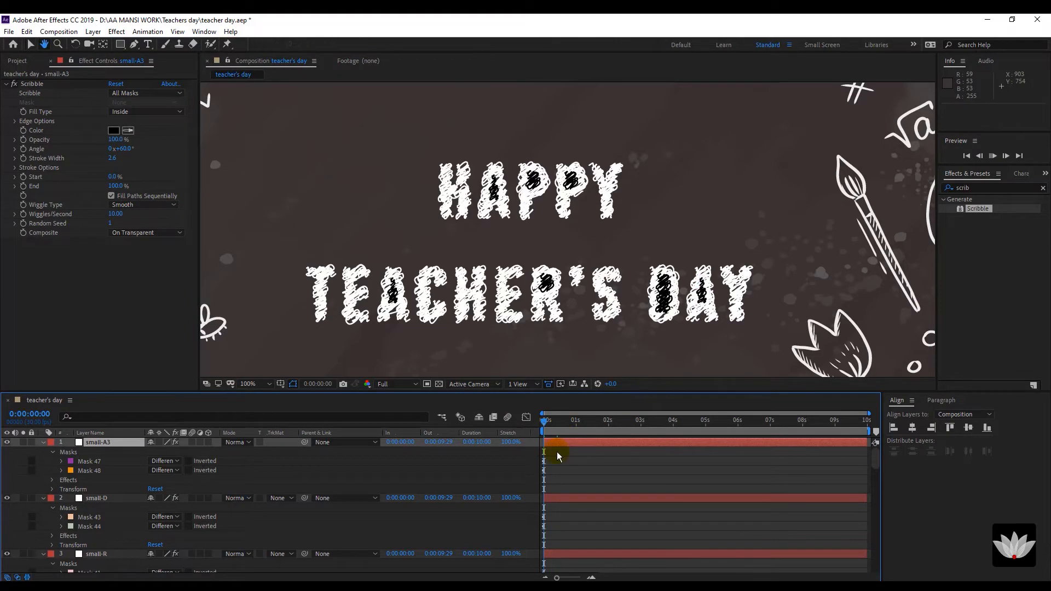
{"action": "left_click", "coordinate": [553, 422]}
{"action": "left_click", "coordinate": [89, 462]}
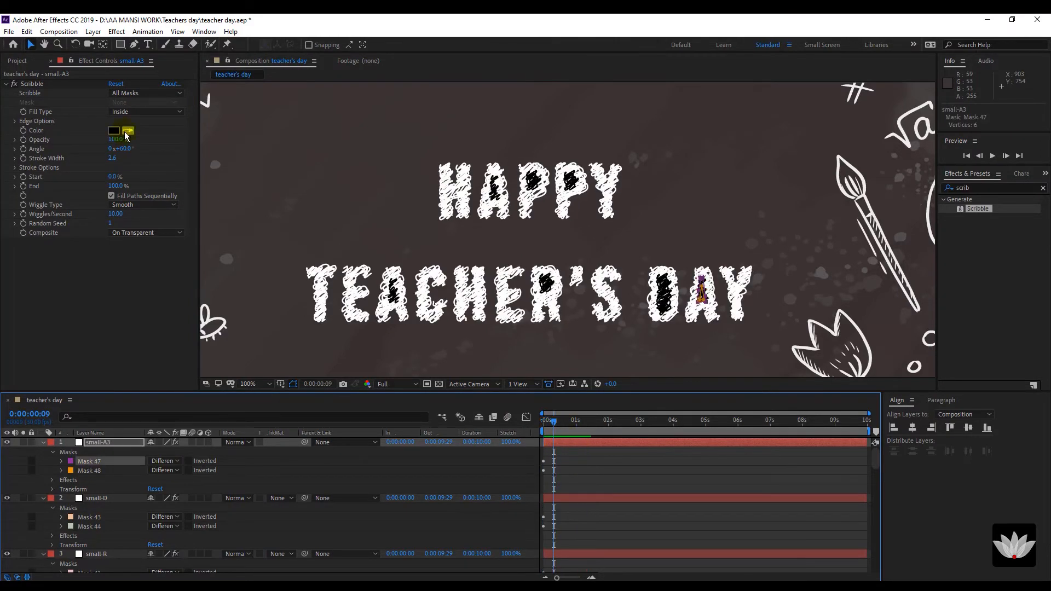
{"action": "left_click", "coordinate": [128, 131]}
{"action": "left_click", "coordinate": [303, 165]}
Sample the chalkboard colour as the scribble colour for small-D and small-A2.
{"action": "left_click", "coordinate": [96, 498]}
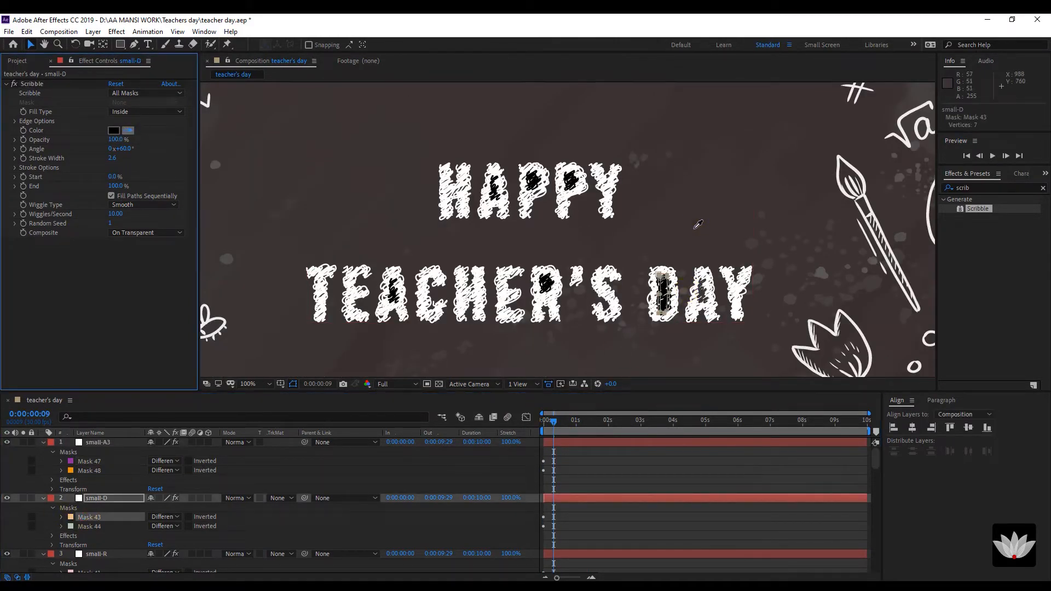
{"action": "scroll", "coordinate": [100, 541], "scroll_direction": "down", "scroll_amount": 2}
{"action": "left_click", "coordinate": [96, 516]}
{"action": "scroll", "coordinate": [96, 520], "scroll_direction": "down", "scroll_amount": 3}
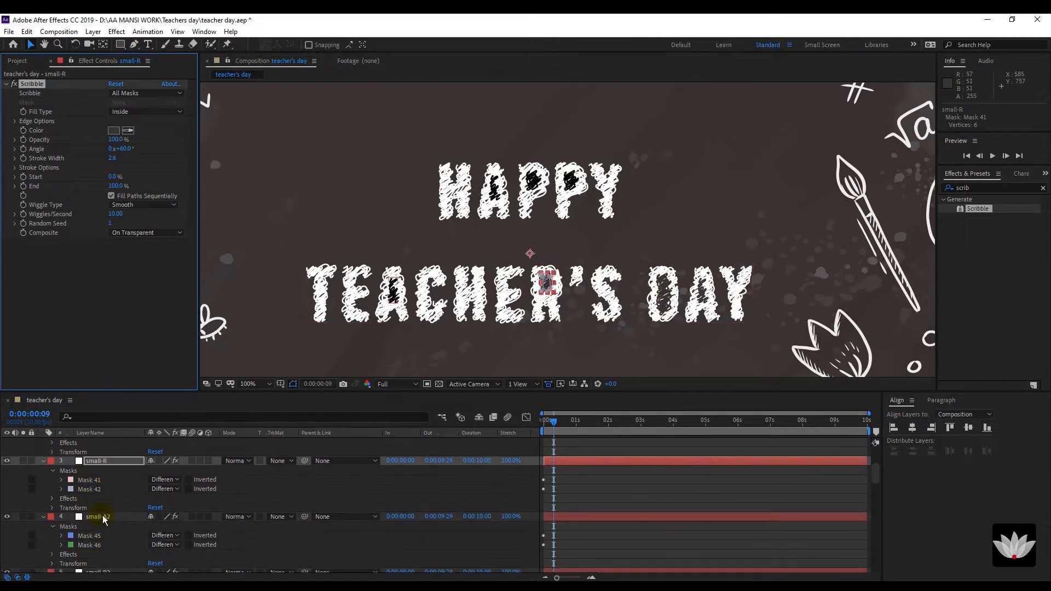
{"action": "left_click", "coordinate": [98, 516]}
{"action": "left_click", "coordinate": [127, 131]}
{"action": "left_click", "coordinate": [505, 249]}
Sample the chalkboard colour for the small-P2 and small P scribbles, then select the Auto-traced title layer.
{"action": "scroll", "coordinate": [200, 543], "scroll_direction": "down", "scroll_amount": 4}
{"action": "left_click", "coordinate": [98, 498]}
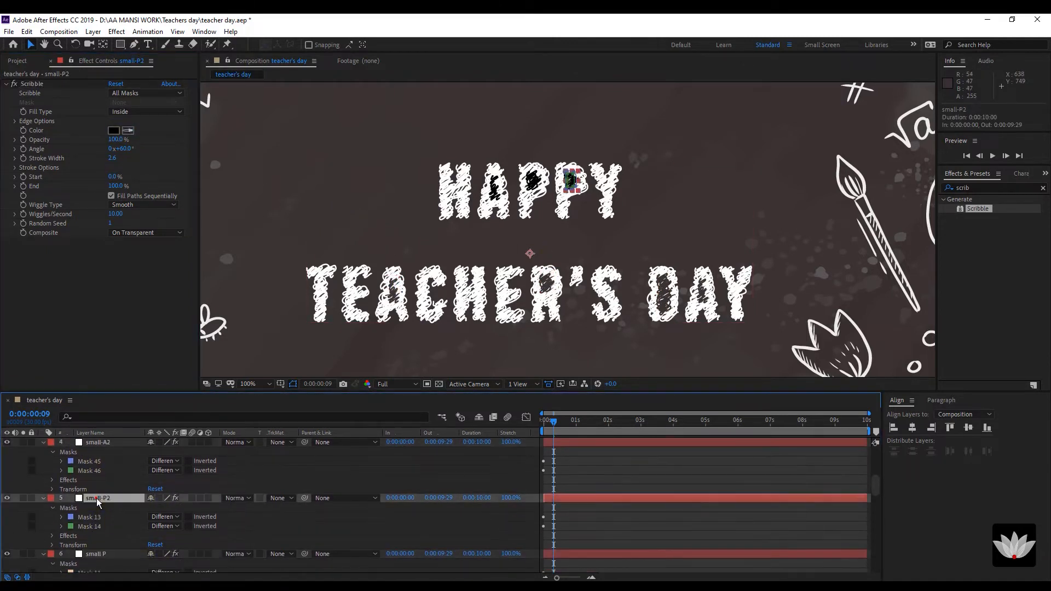
{"action": "left_click", "coordinate": [127, 131]}
{"action": "left_click", "coordinate": [564, 151]}
{"action": "scroll", "coordinate": [119, 520], "scroll_direction": "down", "scroll_amount": 2}
{"action": "left_click", "coordinate": [98, 516]}
{"action": "left_click", "coordinate": [127, 131]}
{"action": "left_click", "coordinate": [536, 158]}
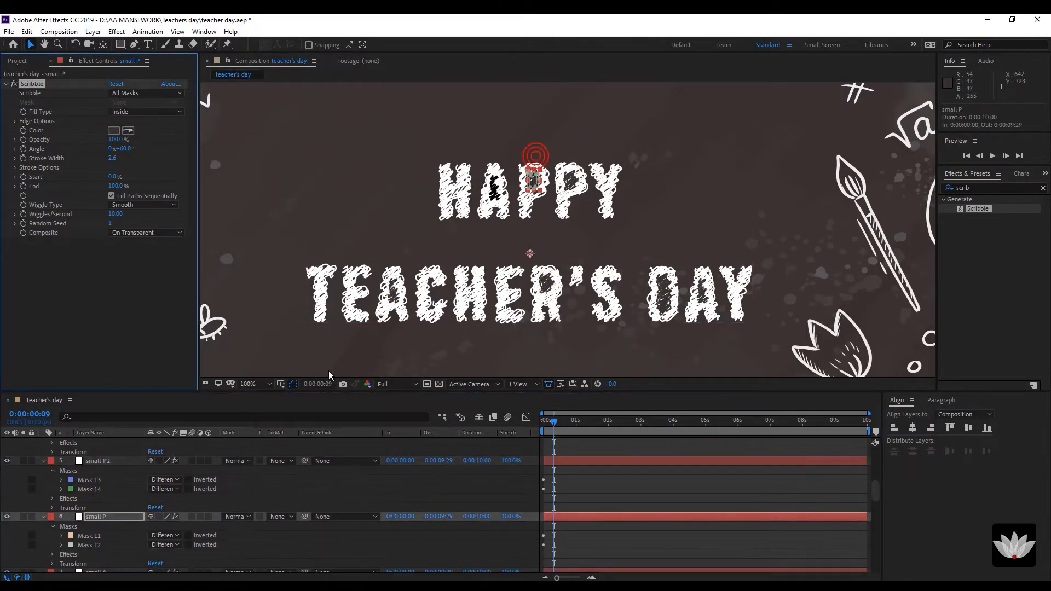
{"action": "scroll", "coordinate": [164, 520], "scroll_direction": "down", "scroll_amount": 4}
{"action": "left_click", "coordinate": [104, 498]}
{"action": "scroll", "coordinate": [109, 514], "scroll_direction": "down", "scroll_amount": 2}
{"action": "left_click", "coordinate": [110, 516]}
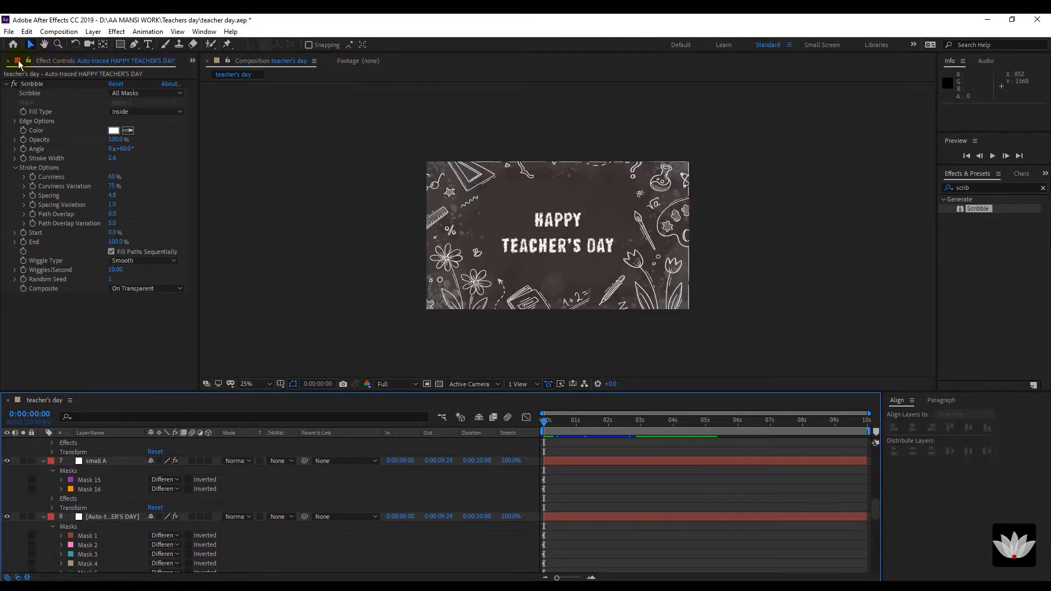
From the Project panel, create a new composition named 'object'.
{"action": "left_click", "coordinate": [191, 61]}
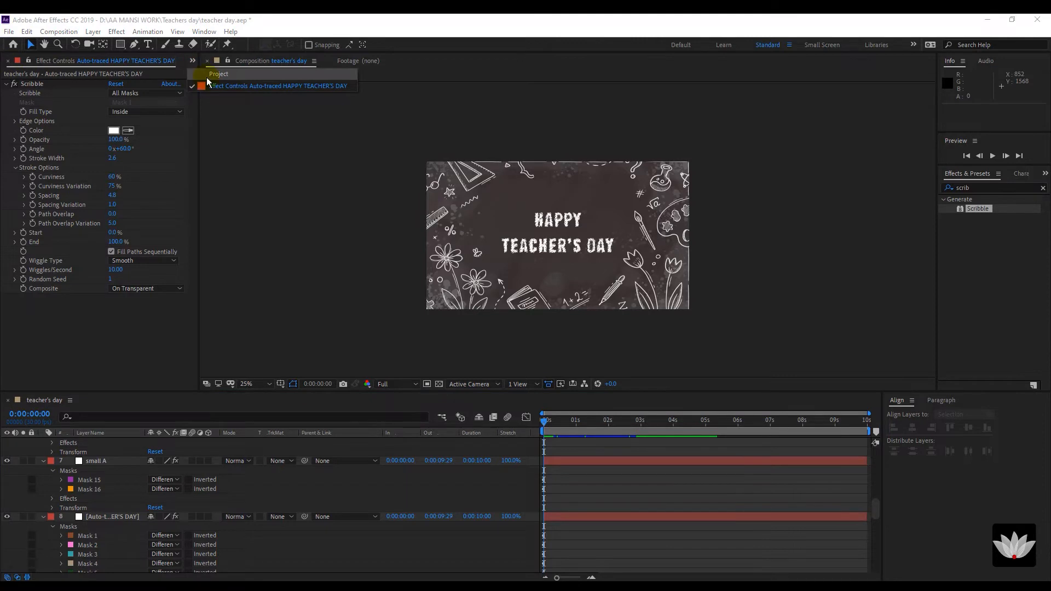
{"action": "left_click", "coordinate": [214, 74]}
{"action": "left_click", "coordinate": [35, 386]}
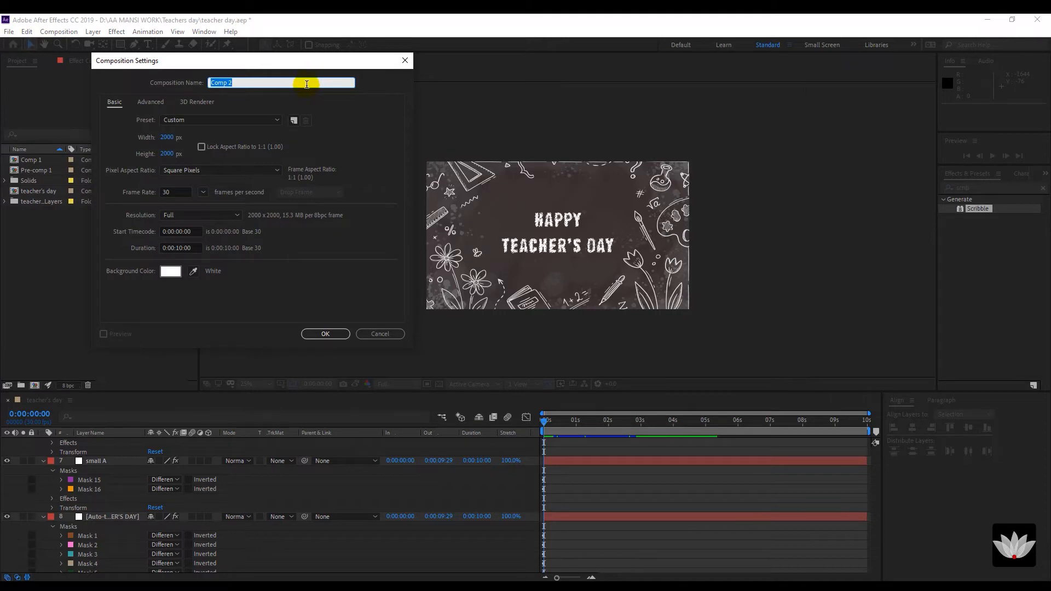
{"action": "type", "text": "s"}
{"action": "left_click", "coordinate": [314, 333]}
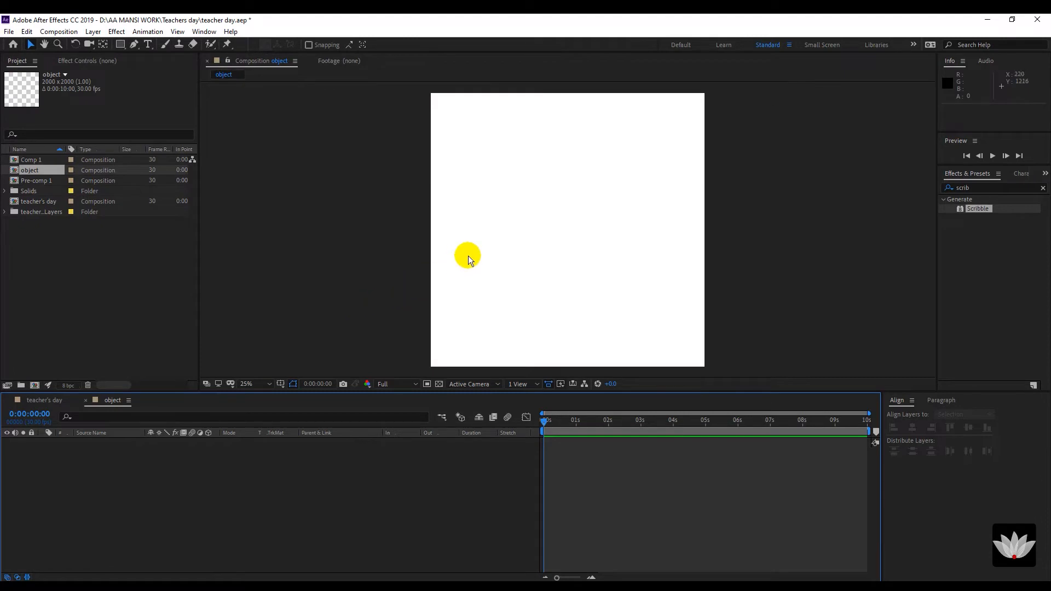
Begin adding a new solid layer to the object composition.
{"action": "right_click", "coordinate": [137, 474]}
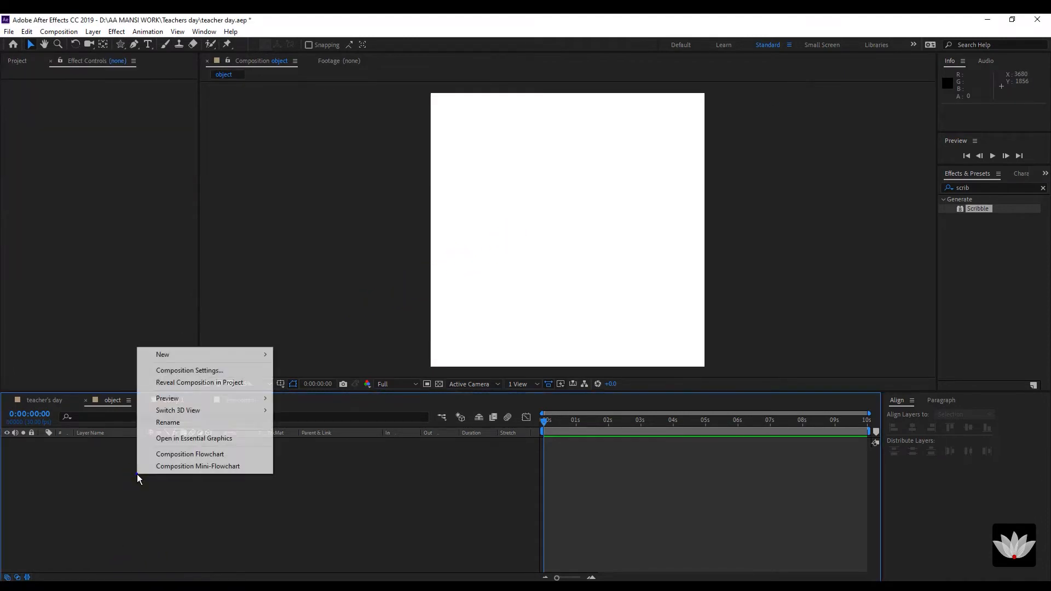
{"action": "mouse_move", "coordinate": [150, 357]}
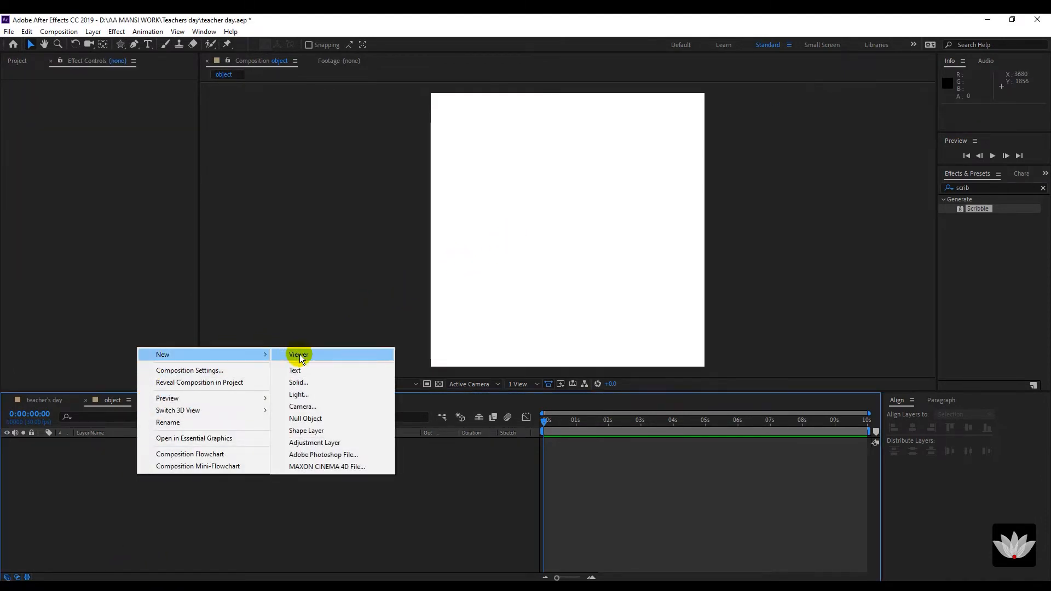
{"action": "left_click", "coordinate": [309, 382]}
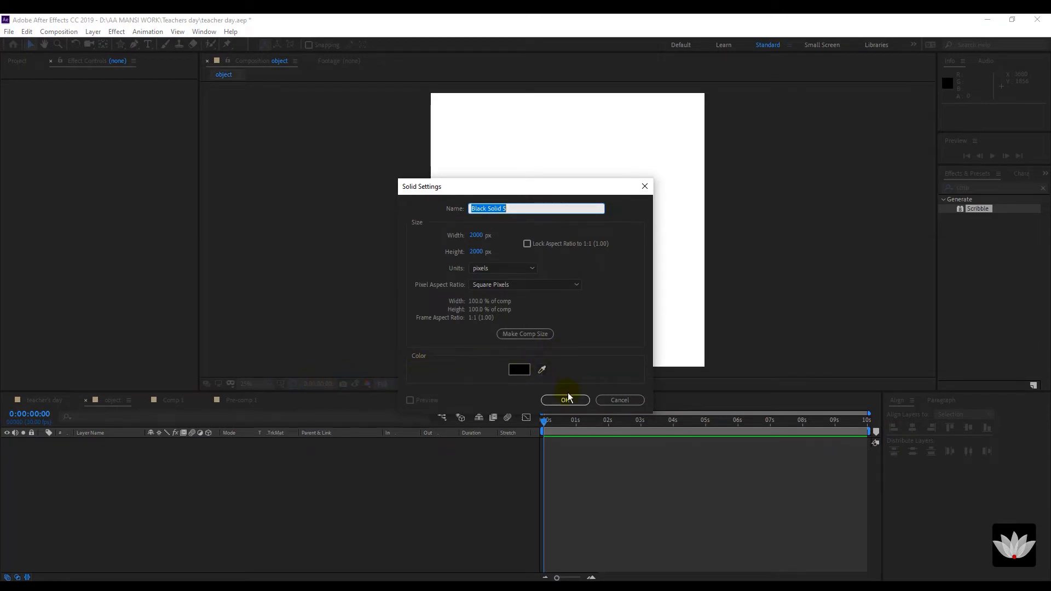
Name the new black solid 'solid' and confirm it.
{"action": "type", "text": "solid"}
{"action": "key", "text": "Return"}
{"action": "left_click", "coordinate": [142, 486]}
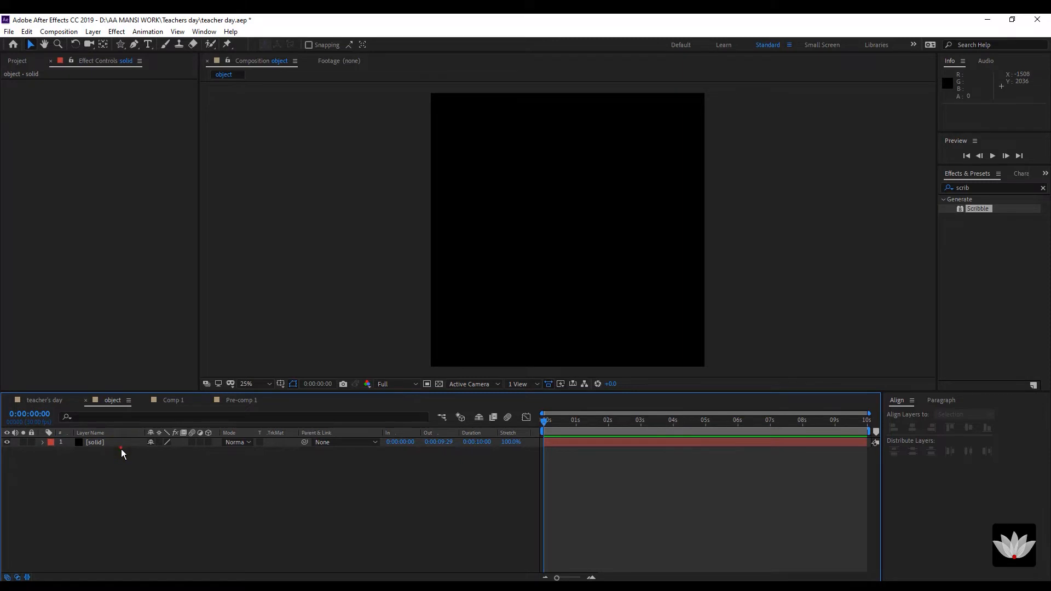
Draw a five-point star with the Star tool and set its inner radius to 137.7.
{"action": "left_click", "coordinate": [120, 44]}
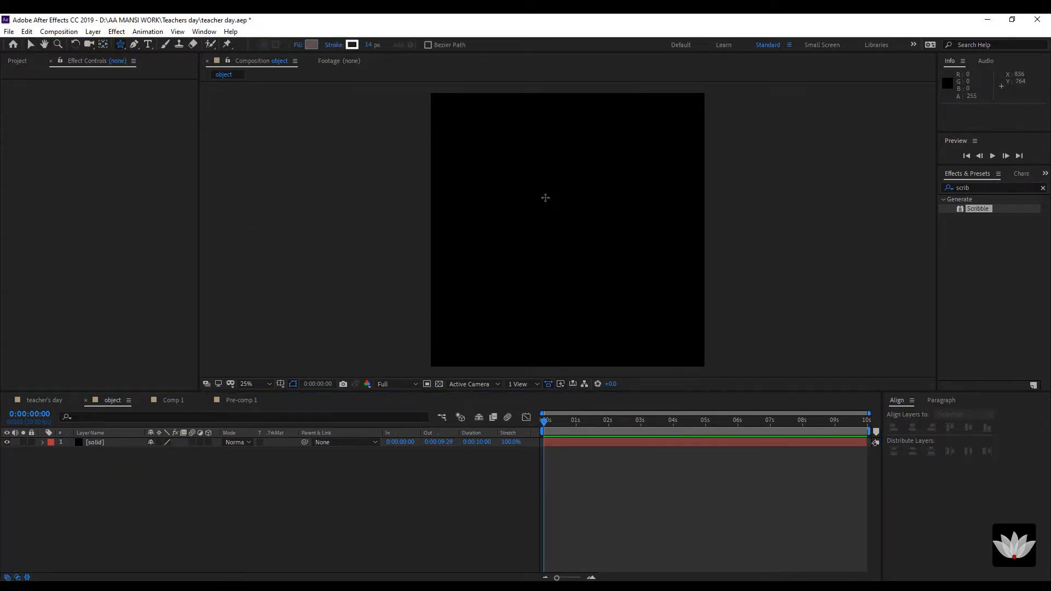
{"action": "left_click_drag", "start_coordinate": [546, 177], "coordinate": [584, 209]}
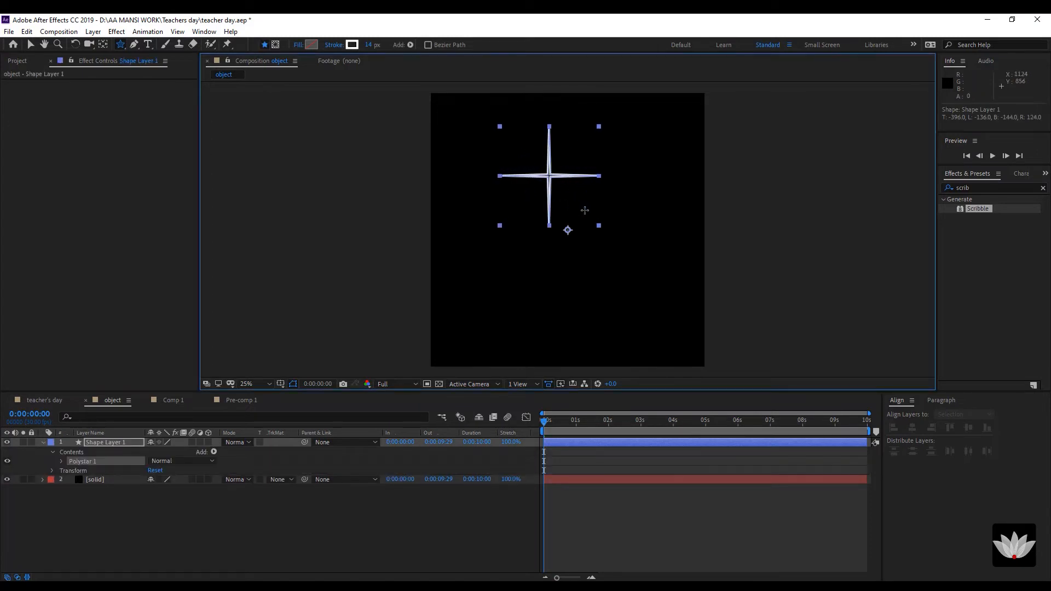
{"action": "left_click", "coordinate": [62, 461]}
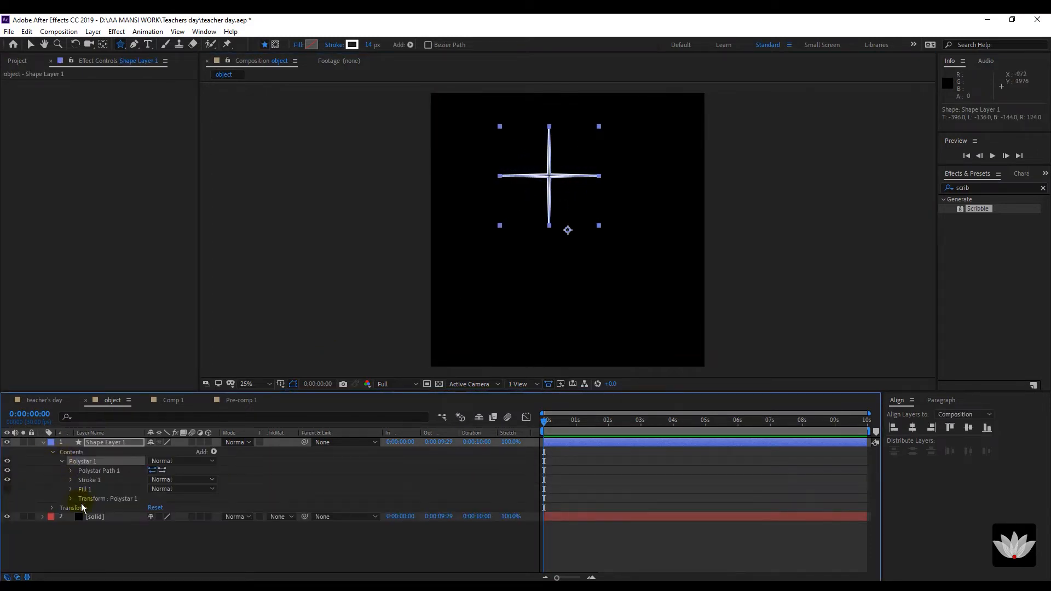
{"action": "left_click", "coordinate": [70, 471]}
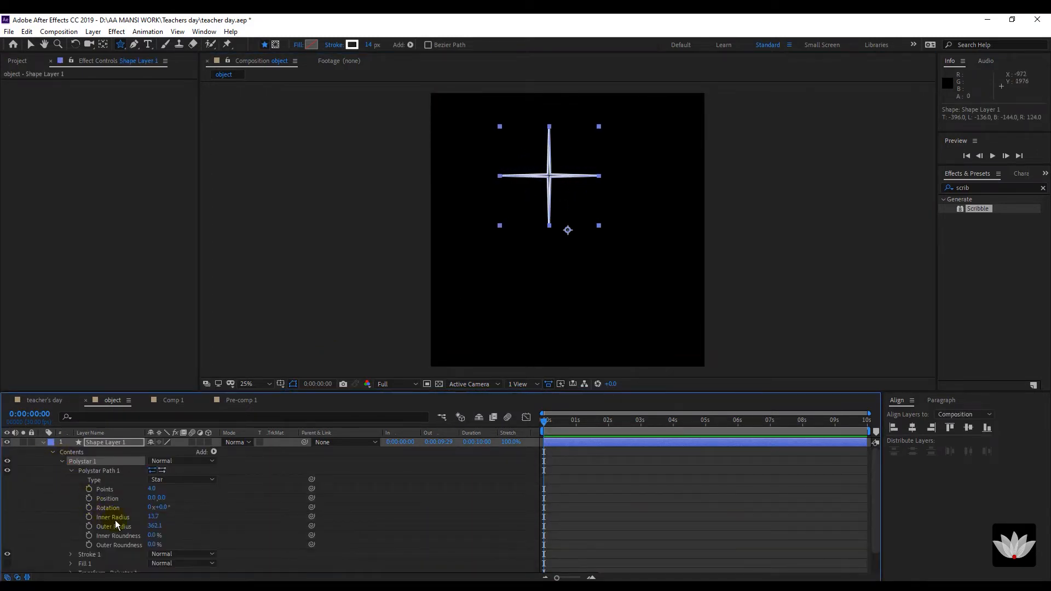
{"action": "left_click_drag", "start_coordinate": [152, 518], "coordinate": [199, 522]}
{"action": "left_click", "coordinate": [154, 488]}
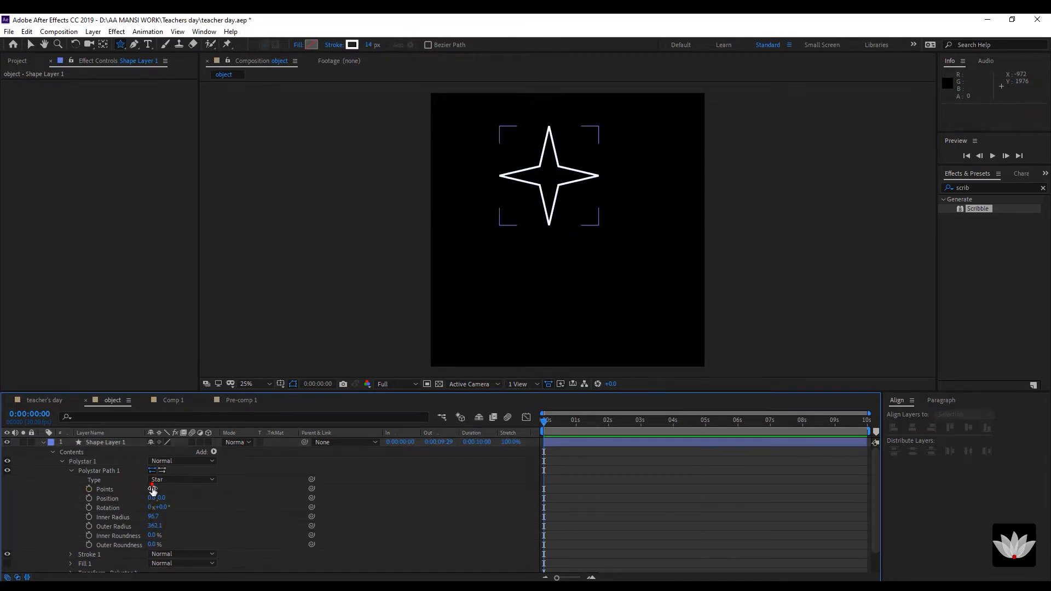
{"action": "type", "text": "5"}
{"action": "left_click", "coordinate": [185, 513]}
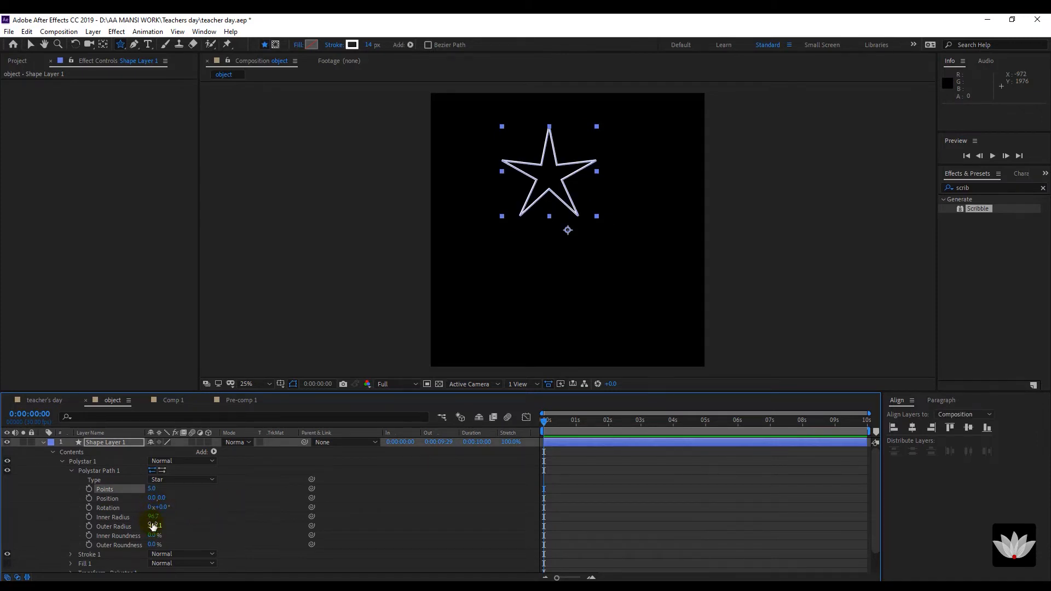
{"action": "left_click_drag", "start_coordinate": [153, 517], "coordinate": [170, 513]}
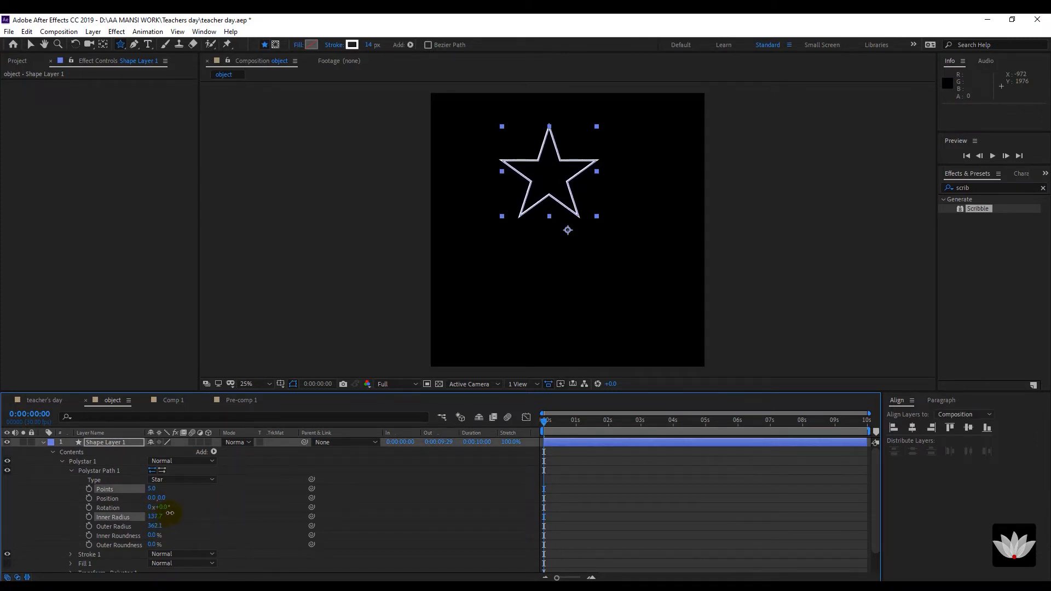
{"action": "left_click", "coordinate": [97, 441]}
{"action": "left_click", "coordinate": [103, 43]}
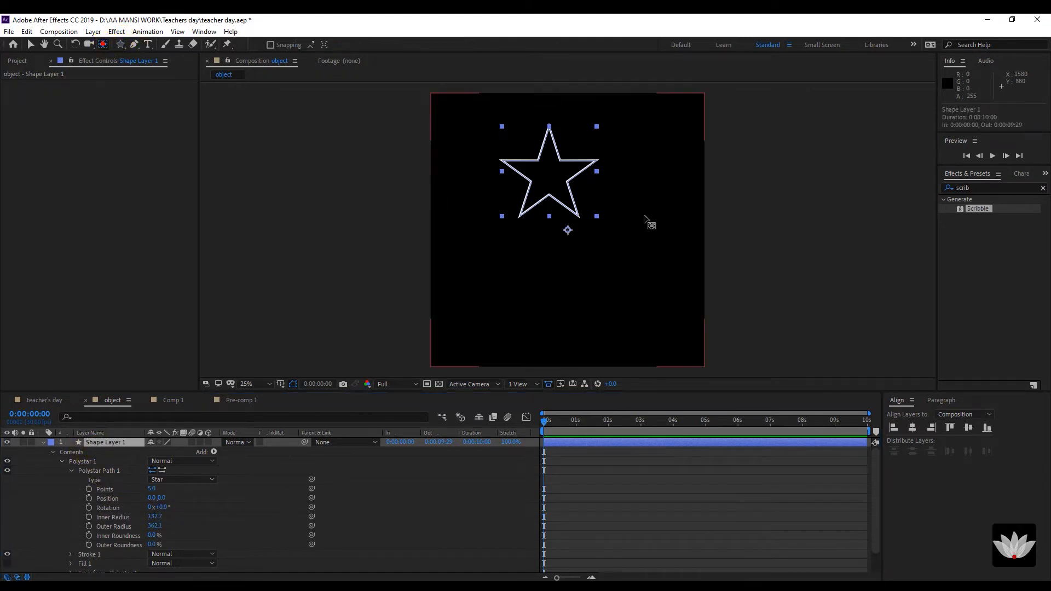
Move the star layer's anchor point to the centre of the star.
{"action": "left_click_drag", "start_coordinate": [568, 230], "coordinate": [549, 175]}
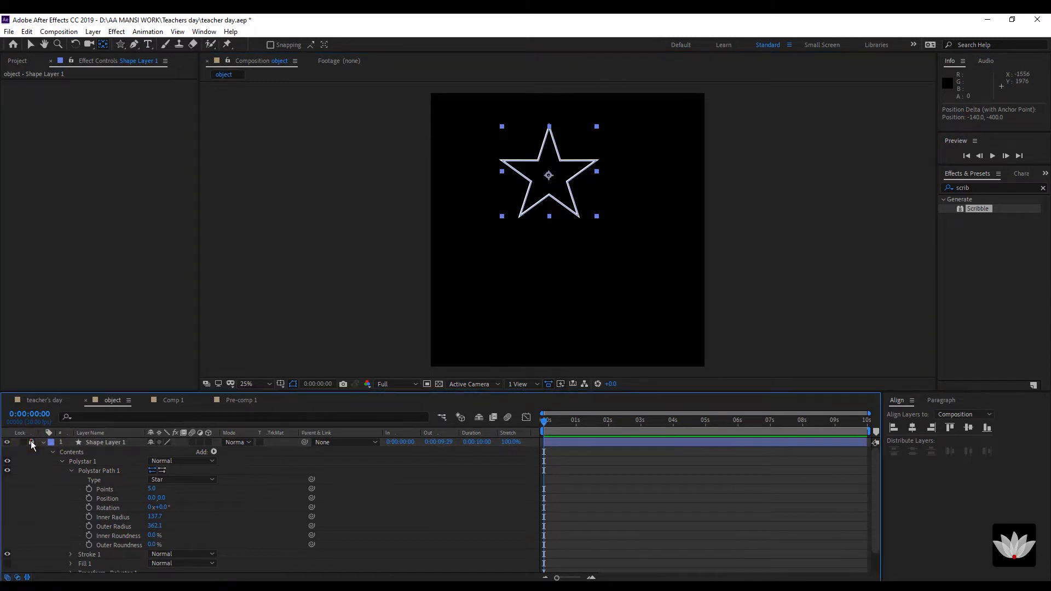
{"action": "left_click", "coordinate": [31, 442]}
{"action": "left_click", "coordinate": [43, 443]}
{"action": "left_click", "coordinate": [107, 503]}
{"action": "left_click", "coordinate": [104, 451]}
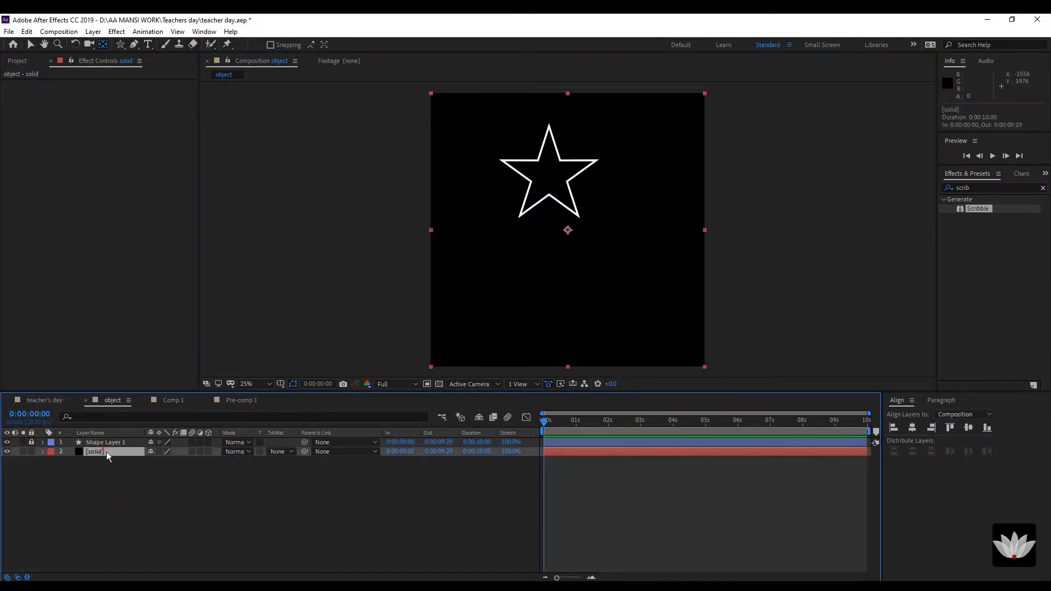
{"action": "left_click", "coordinate": [107, 445]}
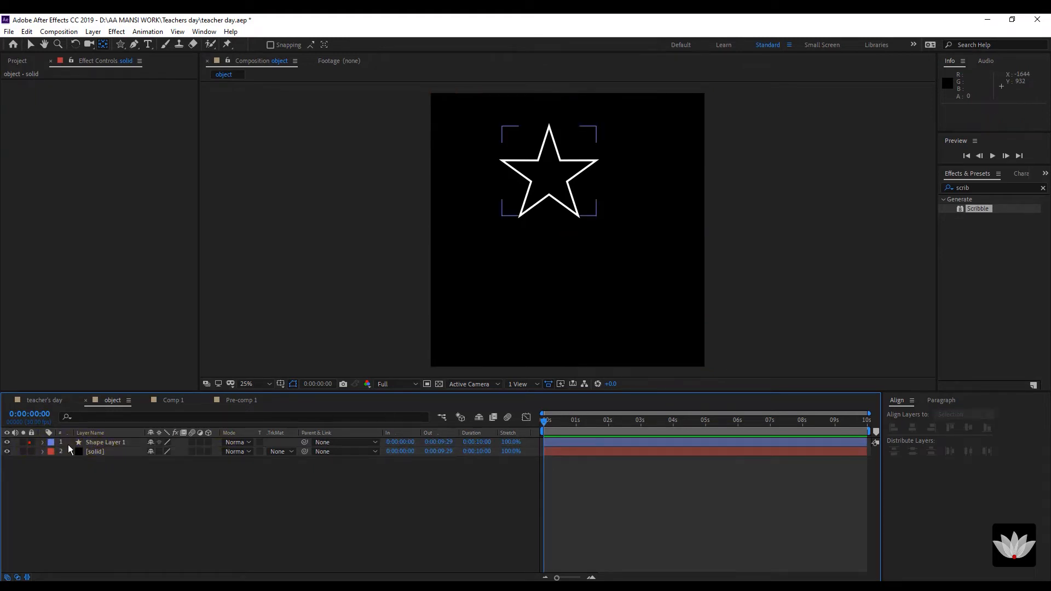
{"action": "left_click", "coordinate": [31, 442]}
{"action": "left_click", "coordinate": [107, 442]}
Centre the star horizontally and vertically, scale it to 142%, and lock the layer.
{"action": "left_click", "coordinate": [911, 427]}
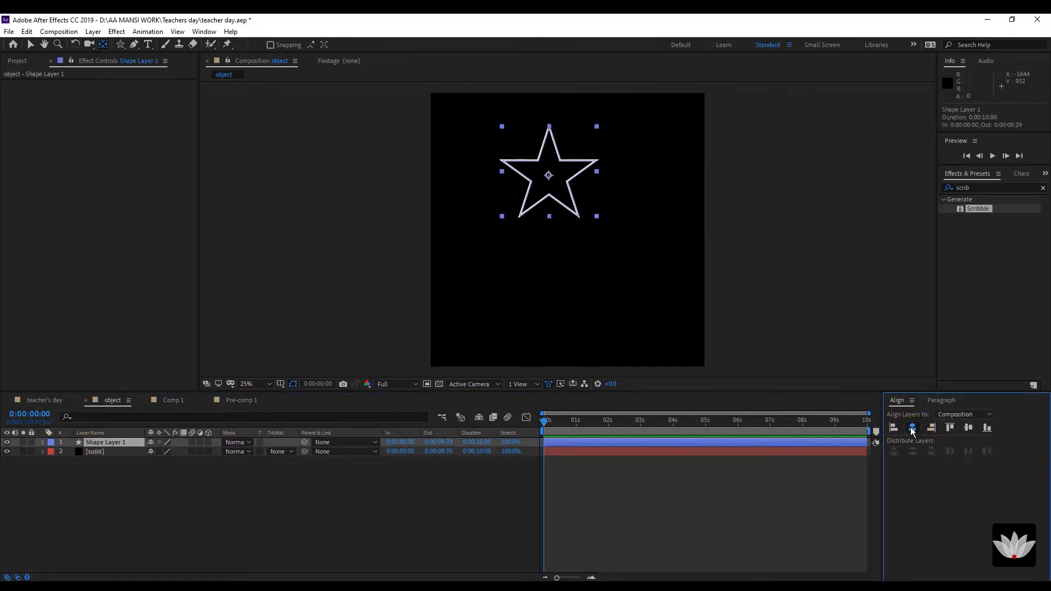
{"action": "left_click", "coordinate": [968, 428]}
{"action": "left_click", "coordinate": [109, 443]}
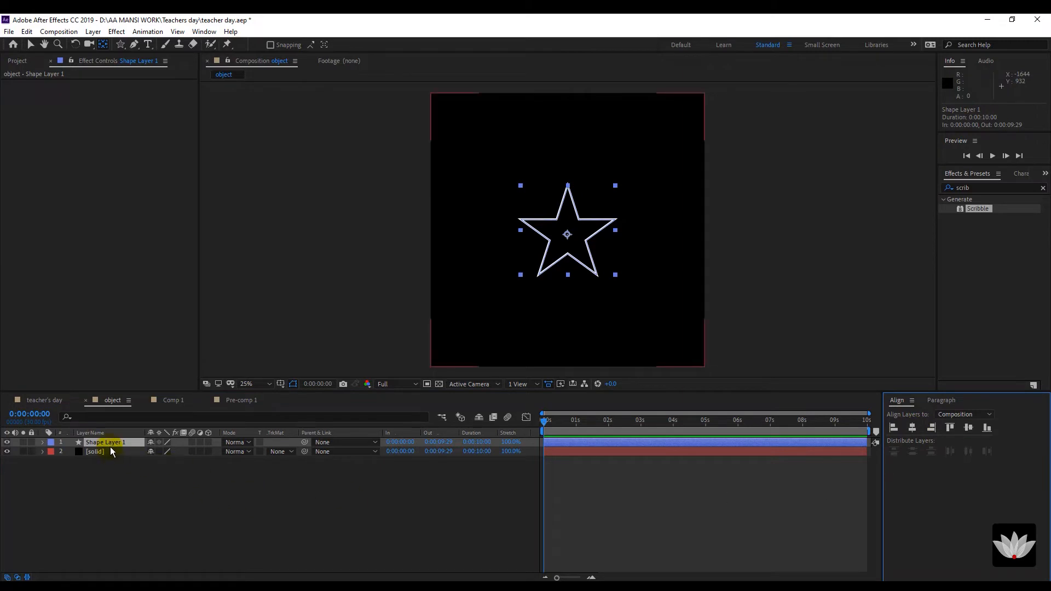
{"action": "key", "text": "s"}
{"action": "left_click_drag", "start_coordinate": [178, 455], "coordinate": [177, 481]}
{"action": "left_click", "coordinate": [162, 497]}
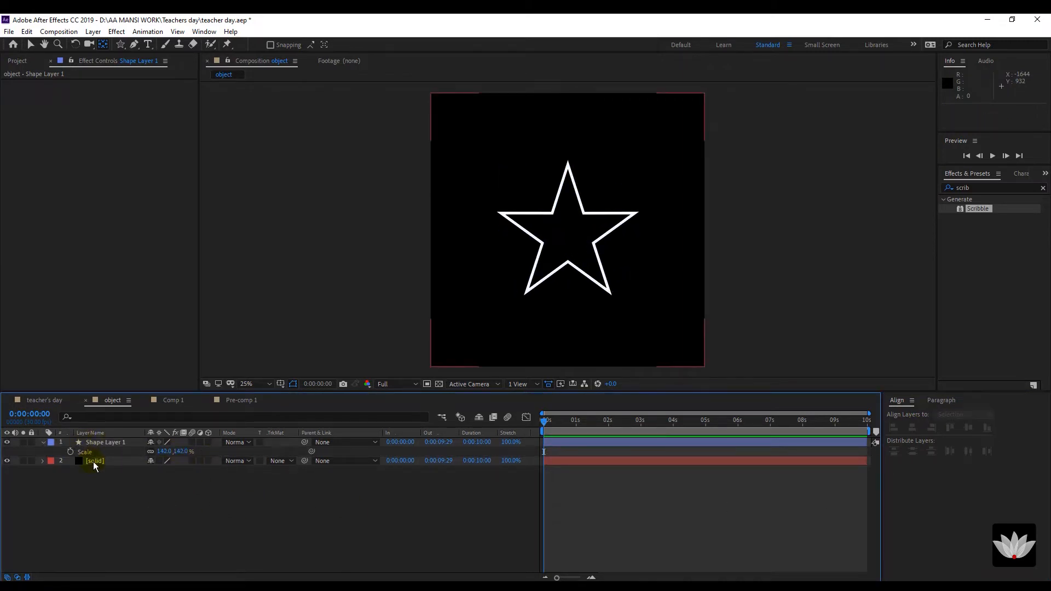
{"action": "left_click", "coordinate": [32, 443]}
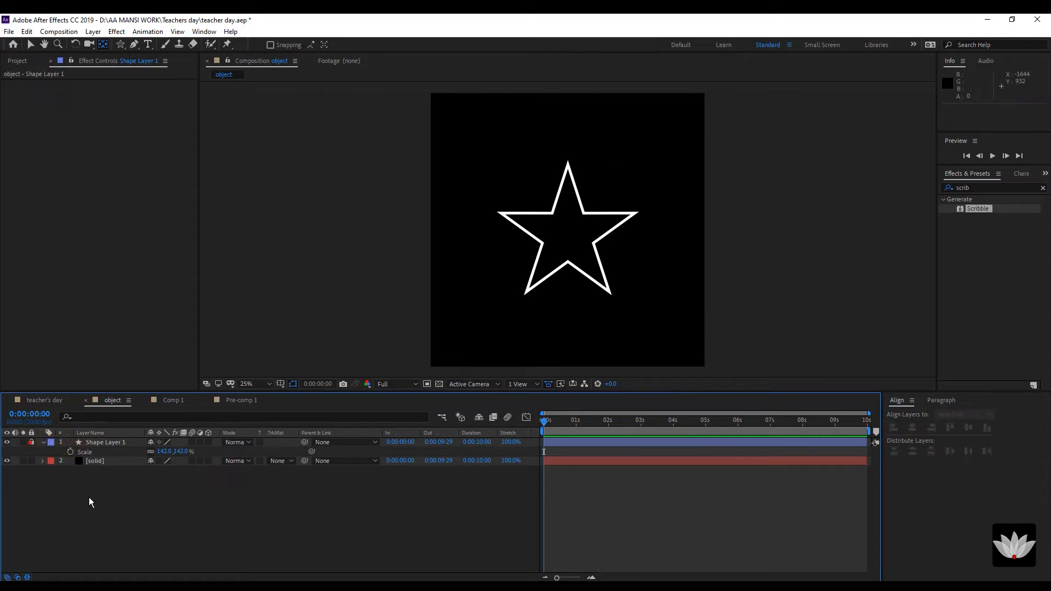
{"action": "left_click", "coordinate": [97, 461]}
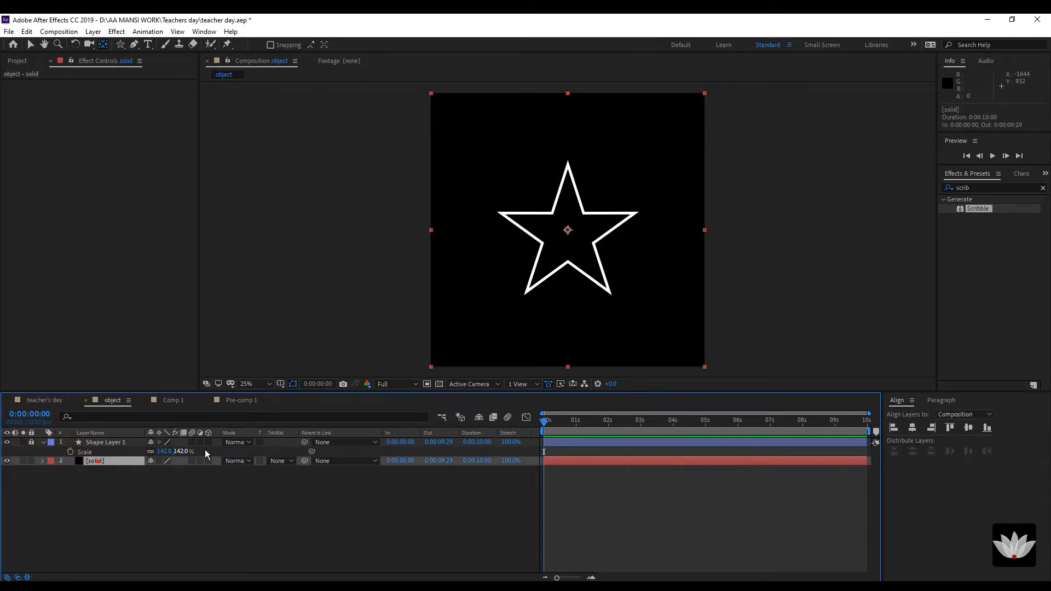
With the Pen tool, trace mask points on the solid from the star's lower-left tip up to its top tip.
{"action": "left_click", "coordinate": [134, 45]}
{"action": "left_click", "coordinate": [525, 294]}
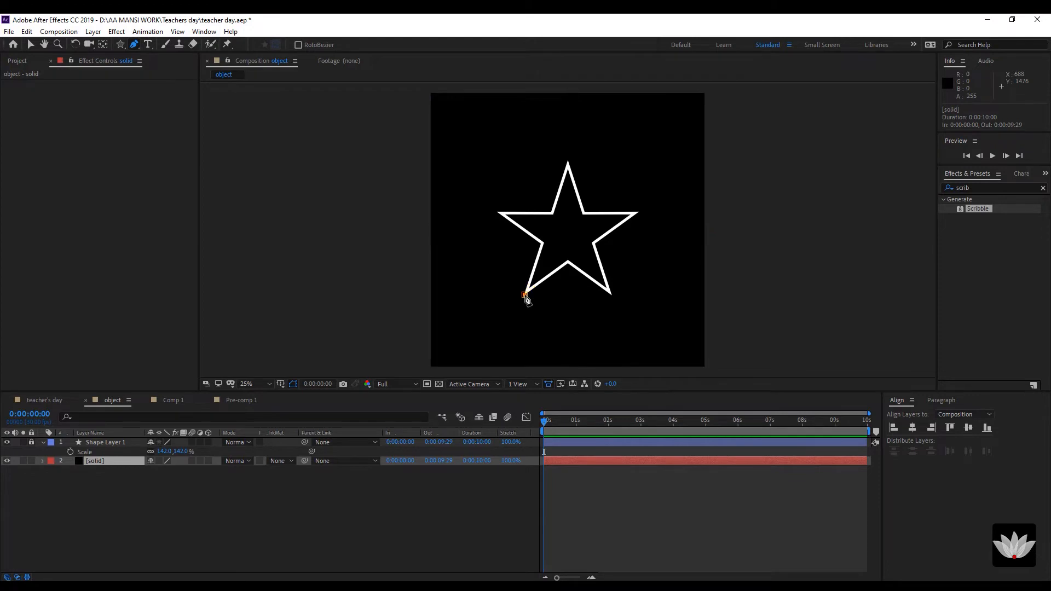
{"action": "left_click", "coordinate": [541, 243]}
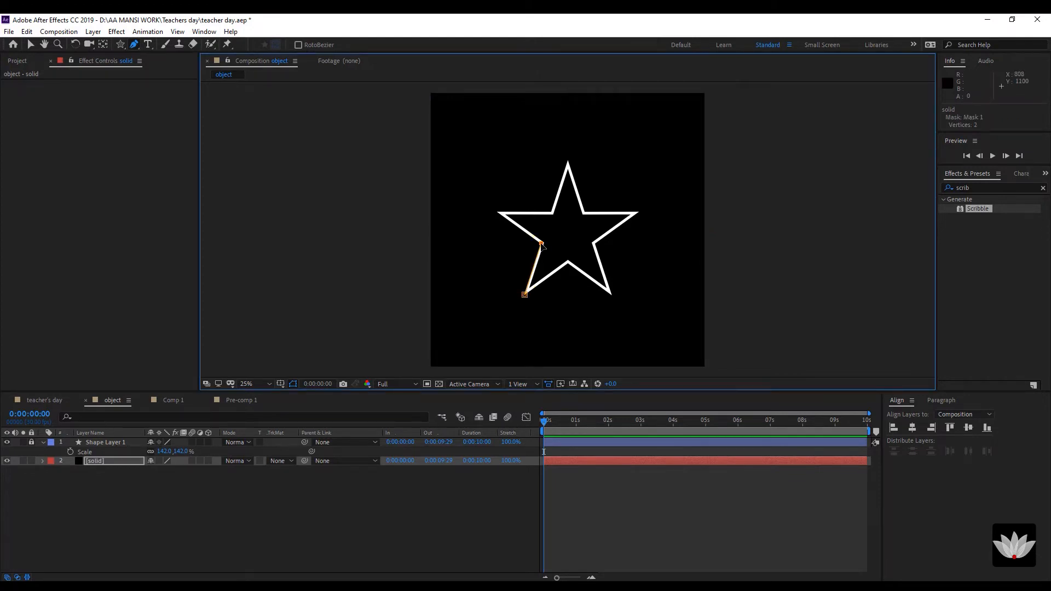
{"action": "left_click", "coordinate": [500, 214]}
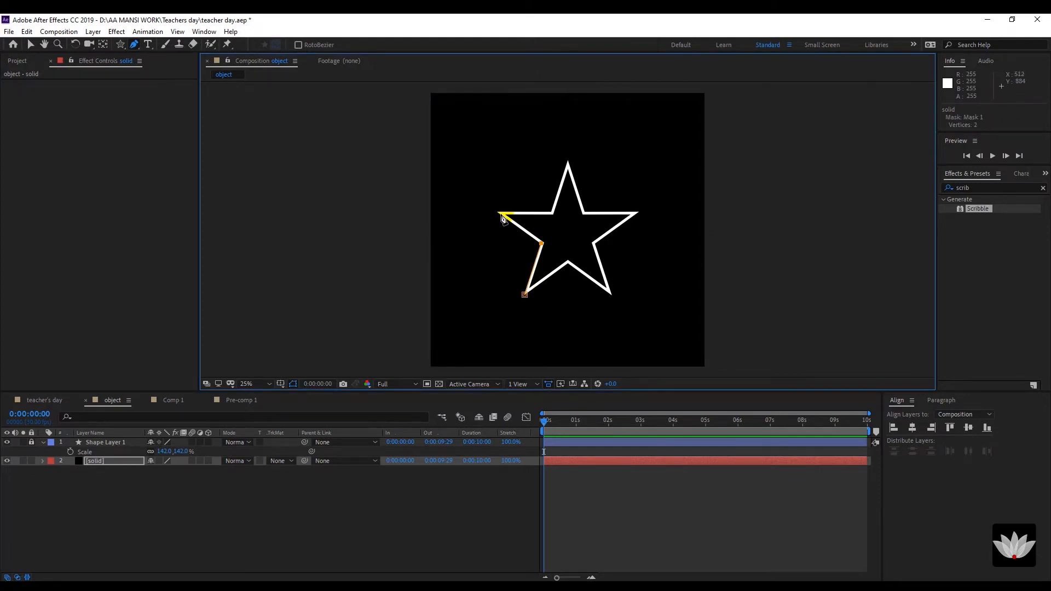
{"action": "left_click", "coordinate": [551, 213]}
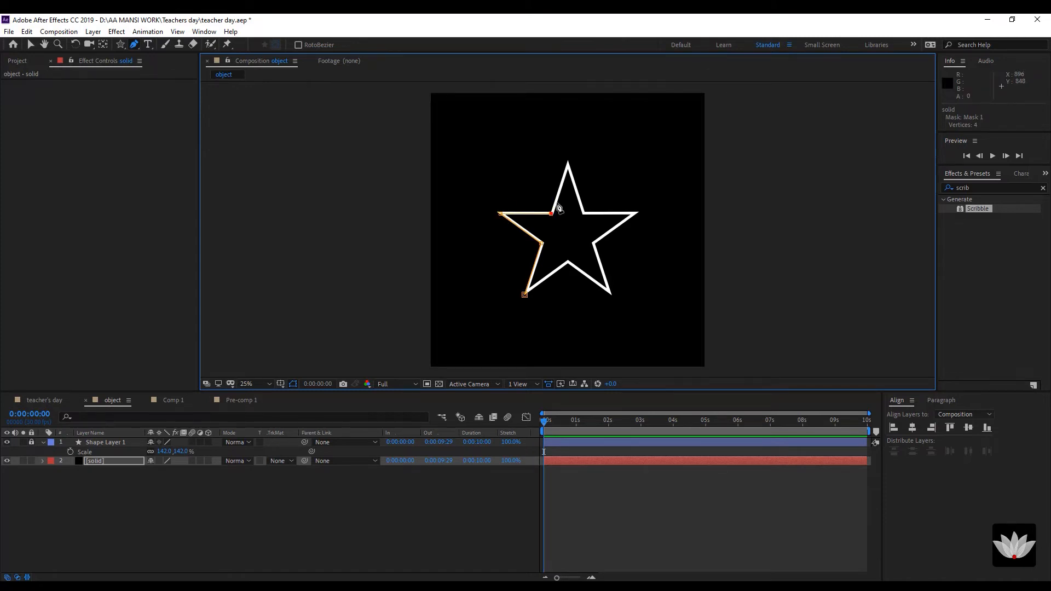
{"action": "left_click", "coordinate": [569, 163]}
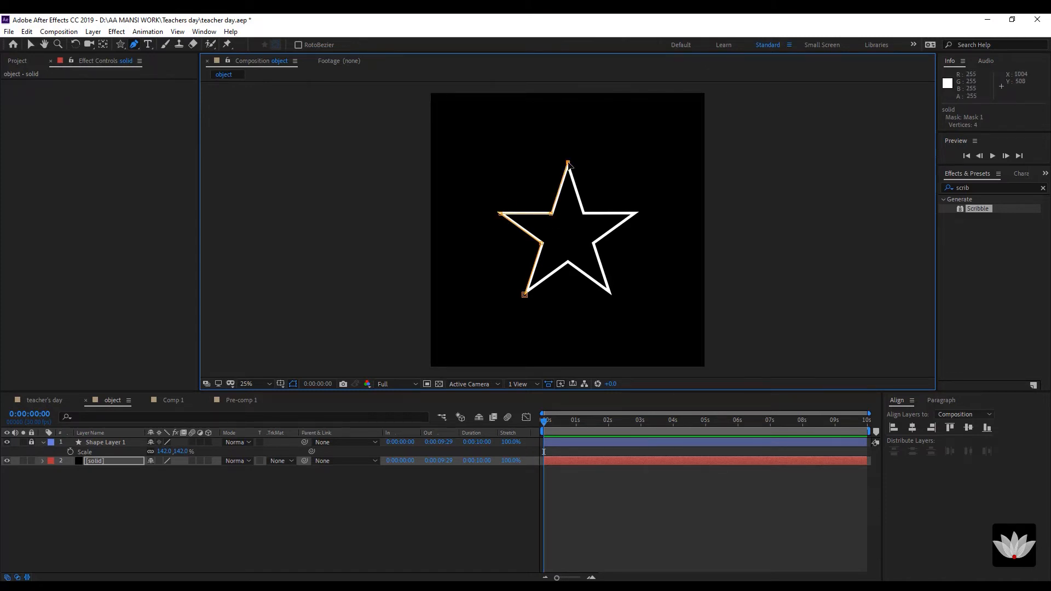
Trace the right-side star vertices, undo the stray point, and close the star mask.
{"action": "left_click", "coordinate": [585, 214]}
{"action": "left_click", "coordinate": [637, 214]}
{"action": "left_click", "coordinate": [594, 244]}
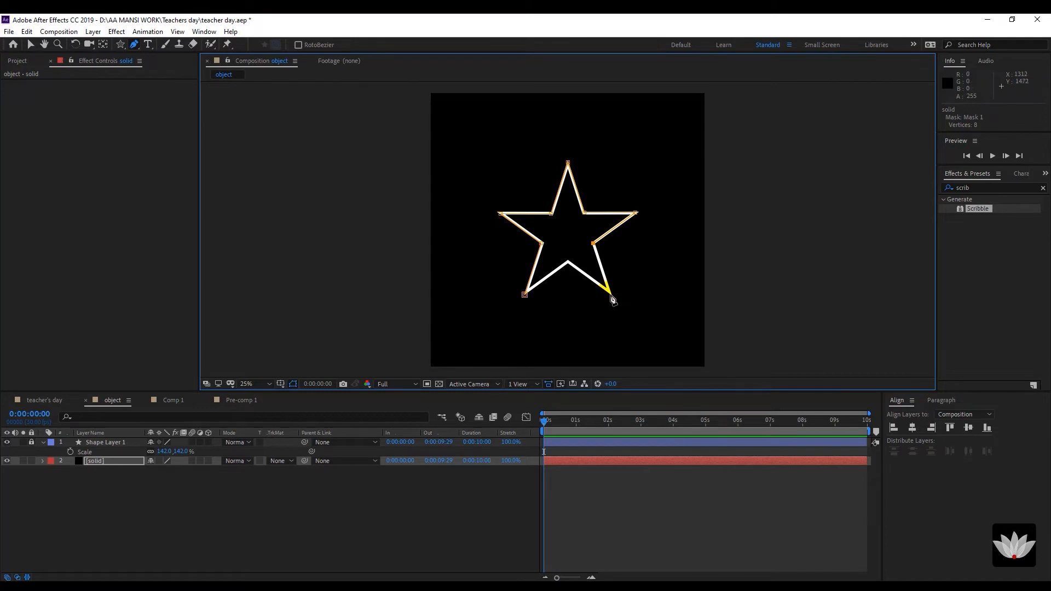
{"action": "left_click", "coordinate": [612, 294]}
{"action": "left_click", "coordinate": [569, 263]}
{"action": "key", "text": "ctrl+z"}
{"action": "left_click", "coordinate": [524, 296]}
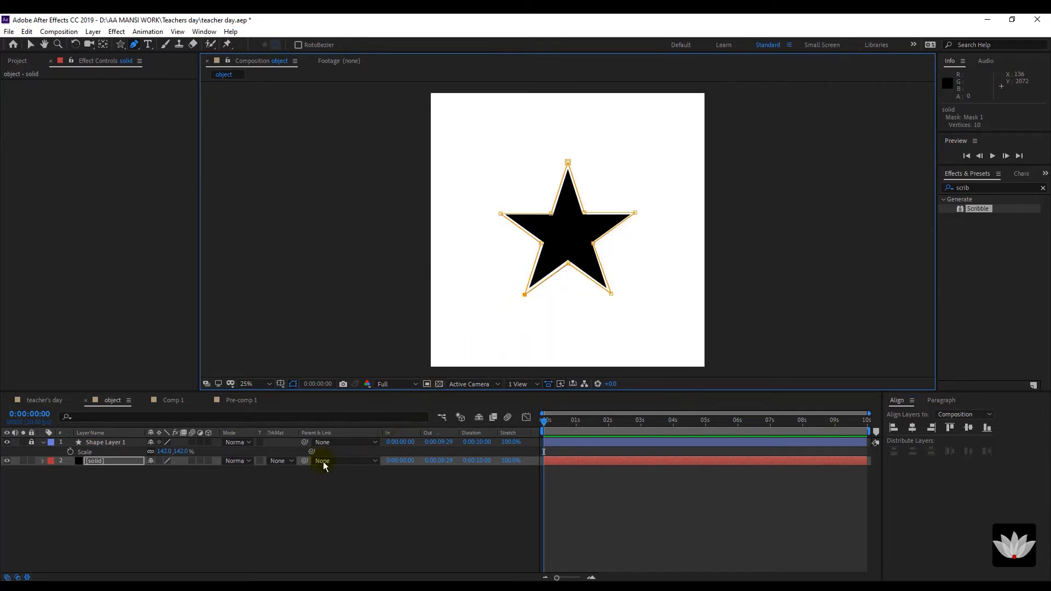
{"action": "left_click", "coordinate": [226, 495]}
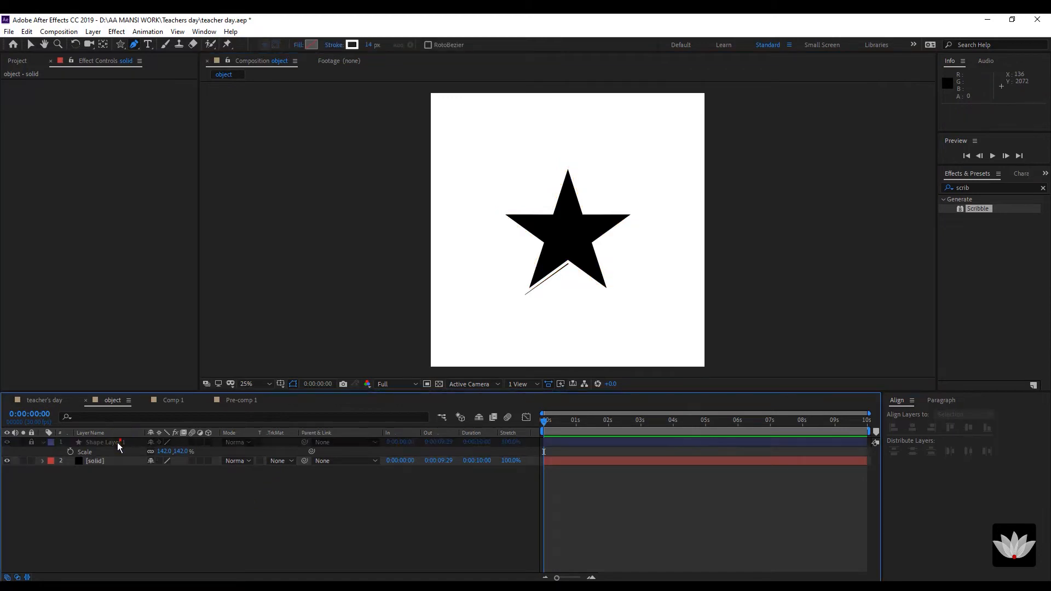
Hide, unlock and delete Shape Layer 1, the original star shape.
{"action": "left_click", "coordinate": [8, 443]}
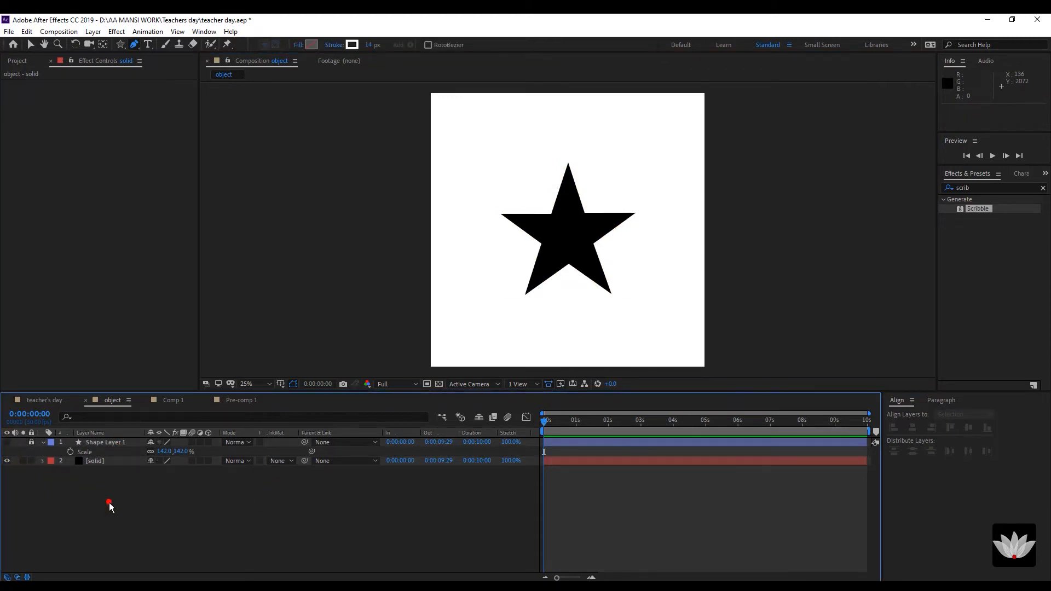
{"action": "left_click", "coordinate": [108, 462]}
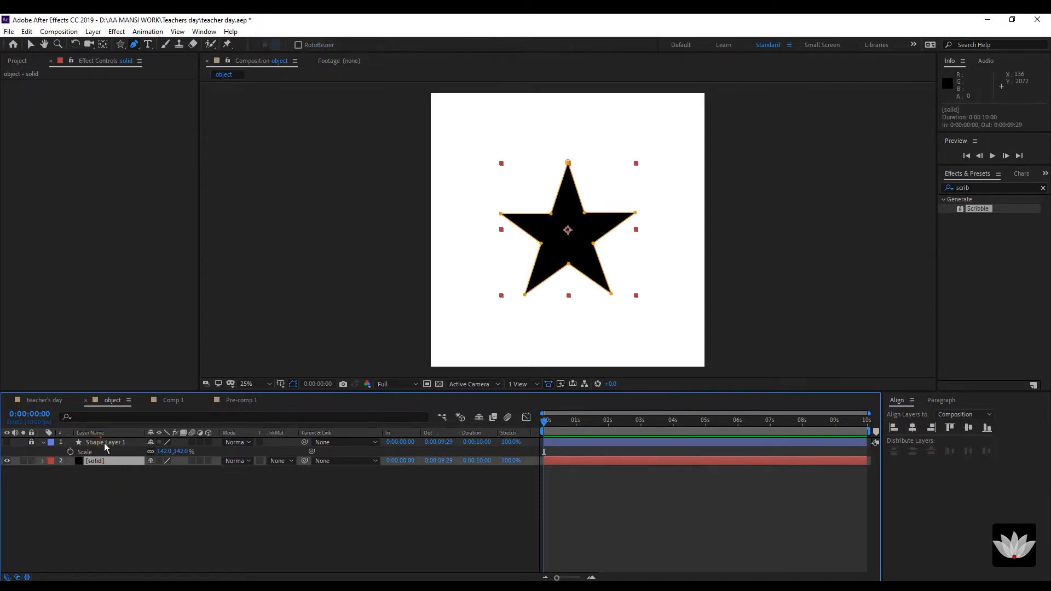
{"action": "left_click", "coordinate": [106, 448]}
{"action": "left_click", "coordinate": [32, 443]}
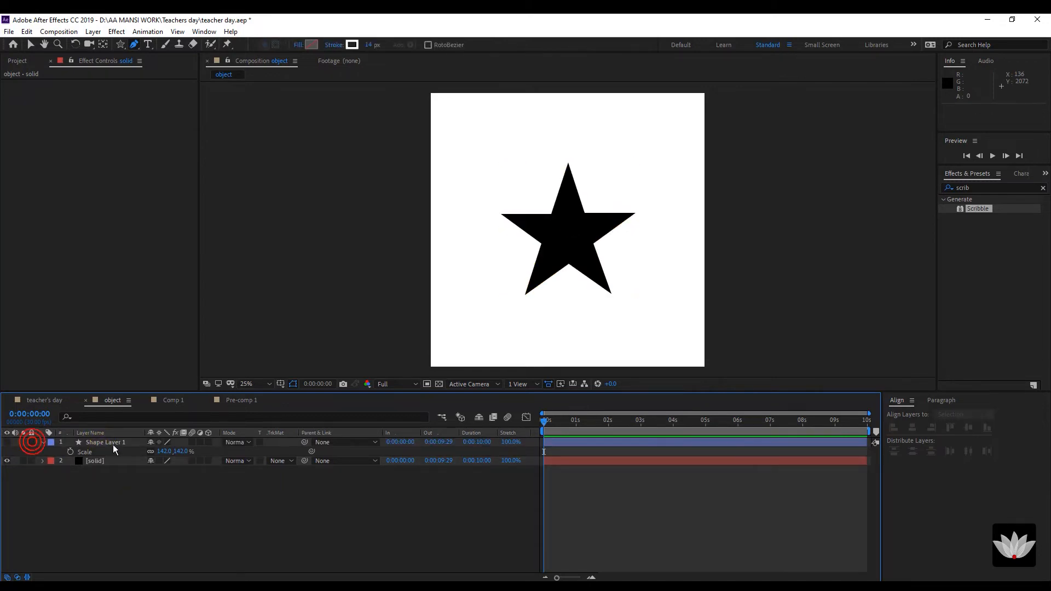
{"action": "left_click", "coordinate": [112, 444]}
{"action": "key", "text": "Delete"}
Duplicate the star-masked solid layer with Ctrl+D.
{"action": "left_click", "coordinate": [96, 445]}
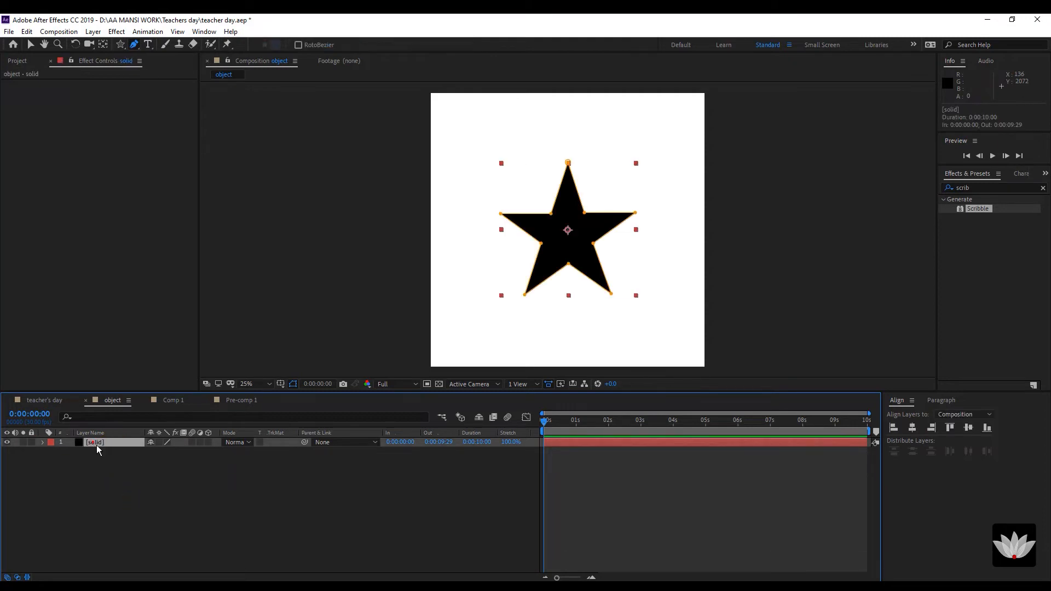
{"action": "left_click", "coordinate": [137, 484]}
{"action": "left_click", "coordinate": [120, 442]}
{"action": "key", "text": "ctrl+d"}
{"action": "left_click", "coordinate": [134, 478]}
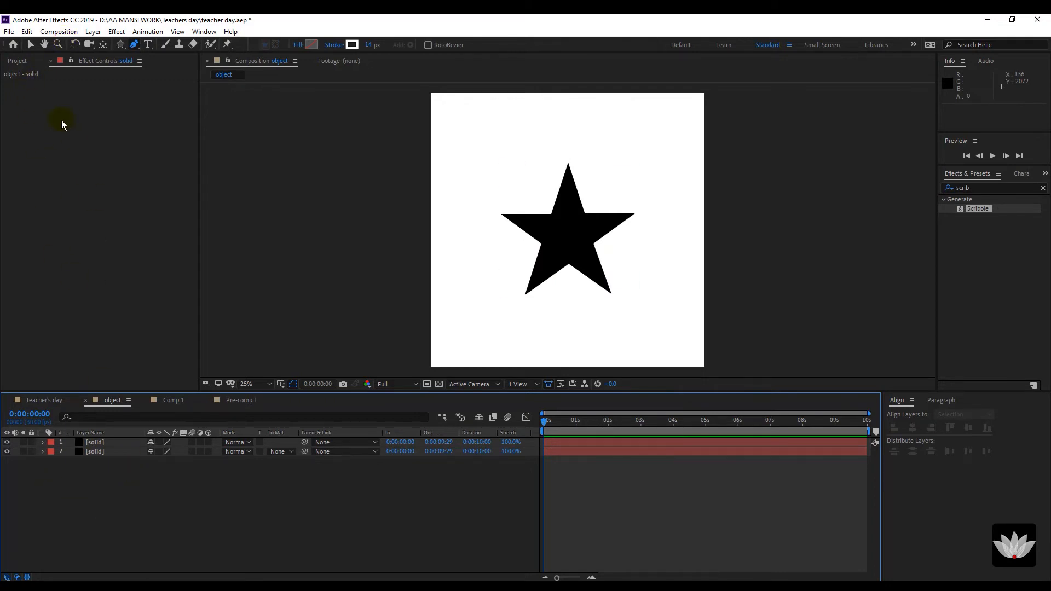
Add a black solid named 'bg' and move it to the bottom of the layer stack.
{"action": "right_click", "coordinate": [124, 485]}
{"action": "mouse_move", "coordinate": [167, 366]}
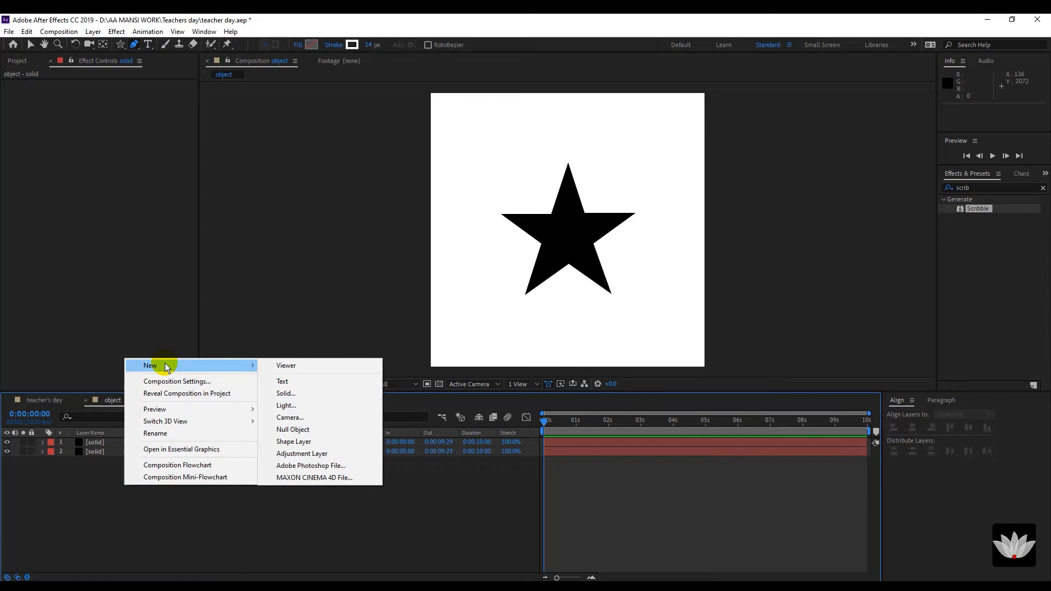
{"action": "left_click", "coordinate": [301, 394]}
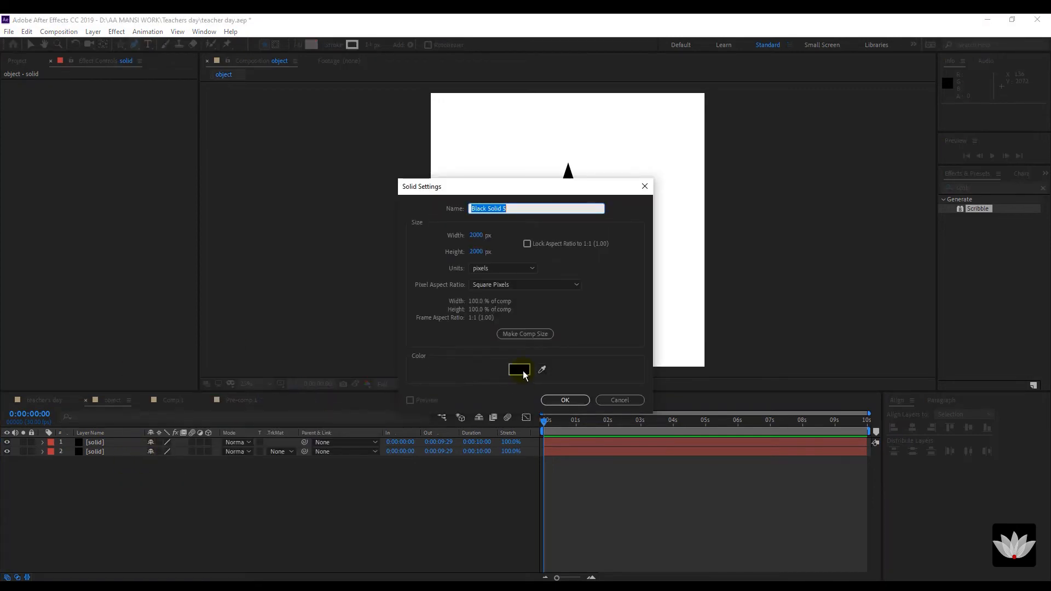
{"action": "type", "text": "bg"}
{"action": "left_click", "coordinate": [565, 399]}
{"action": "left_click_drag", "start_coordinate": [115, 443], "coordinate": [107, 463]}
{"action": "left_click", "coordinate": [107, 452]}
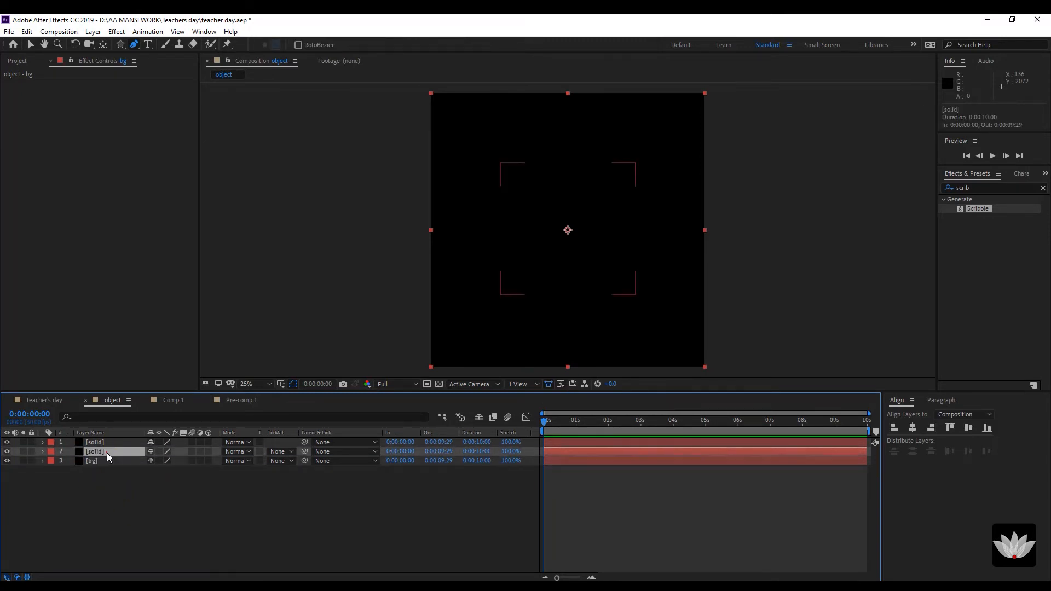
{"action": "left_click", "coordinate": [30, 45]}
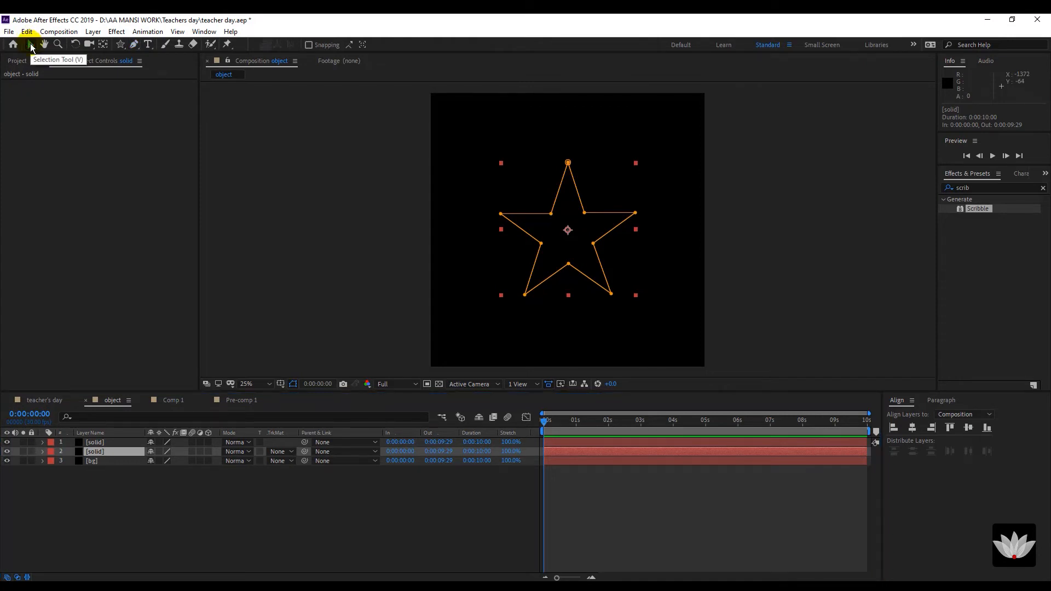
Search Effects & Presets for 'stroke' and apply the Stroke effect to the top star solid.
{"action": "left_click", "coordinate": [282, 400]}
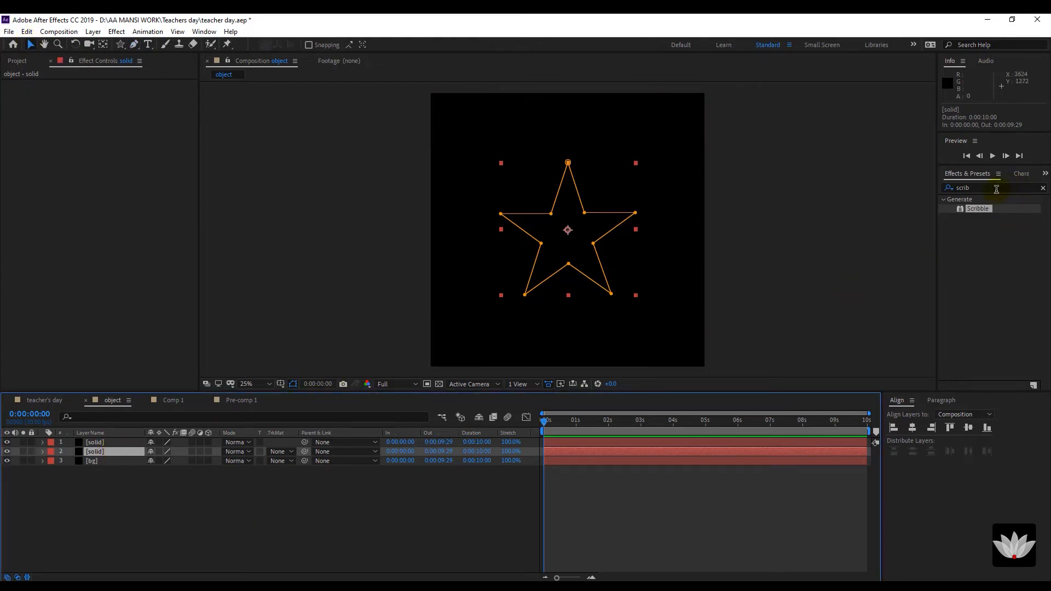
{"action": "left_click_drag", "start_coordinate": [996, 189], "coordinate": [895, 194]}
{"action": "type", "text": "st"}
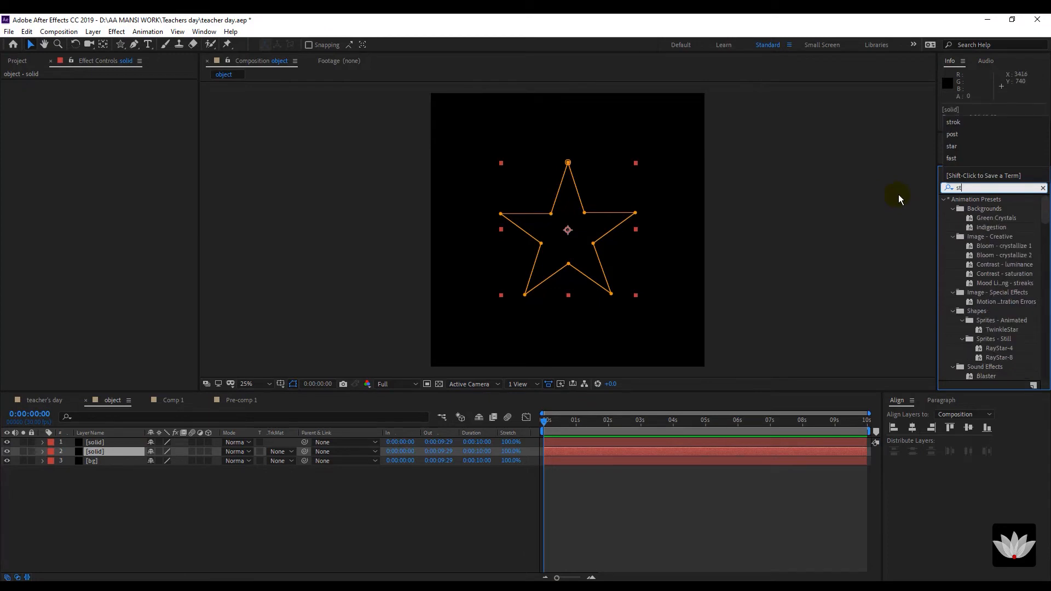
{"action": "type", "text": "oke"}
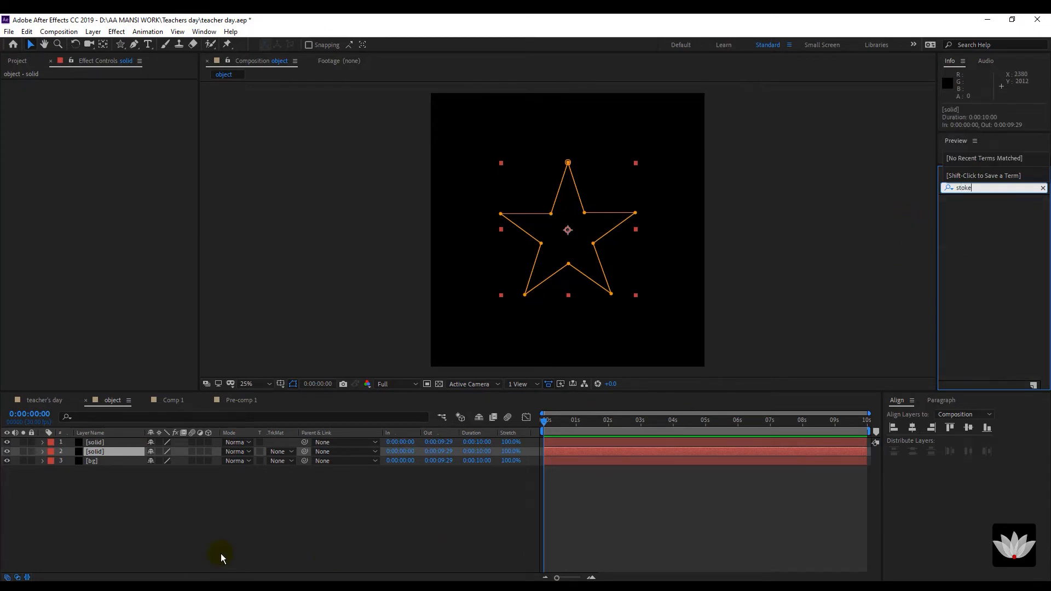
{"action": "left_click", "coordinate": [221, 554]}
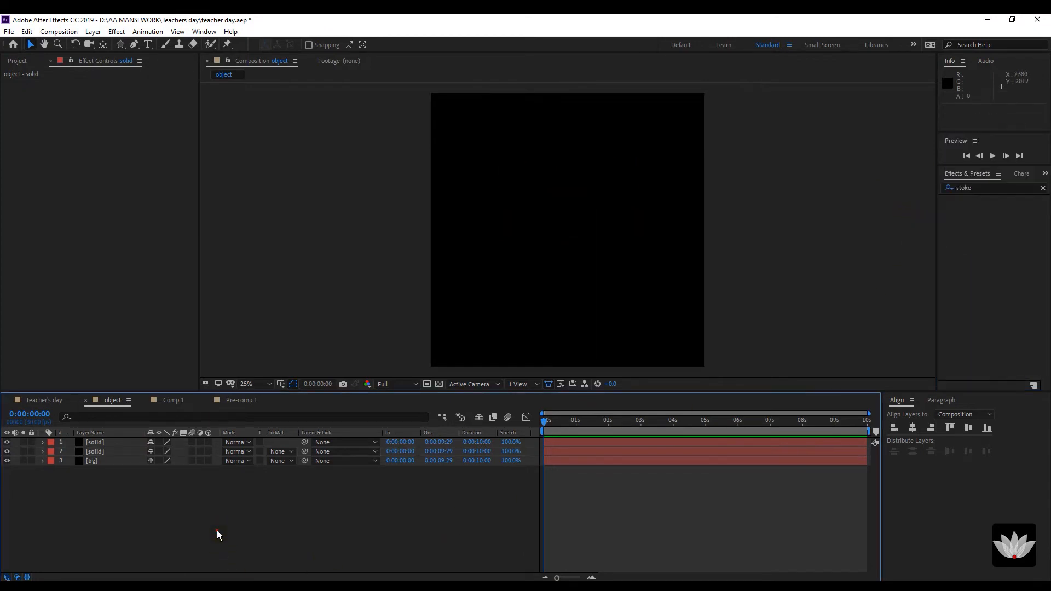
{"action": "left_click", "coordinate": [966, 187]}
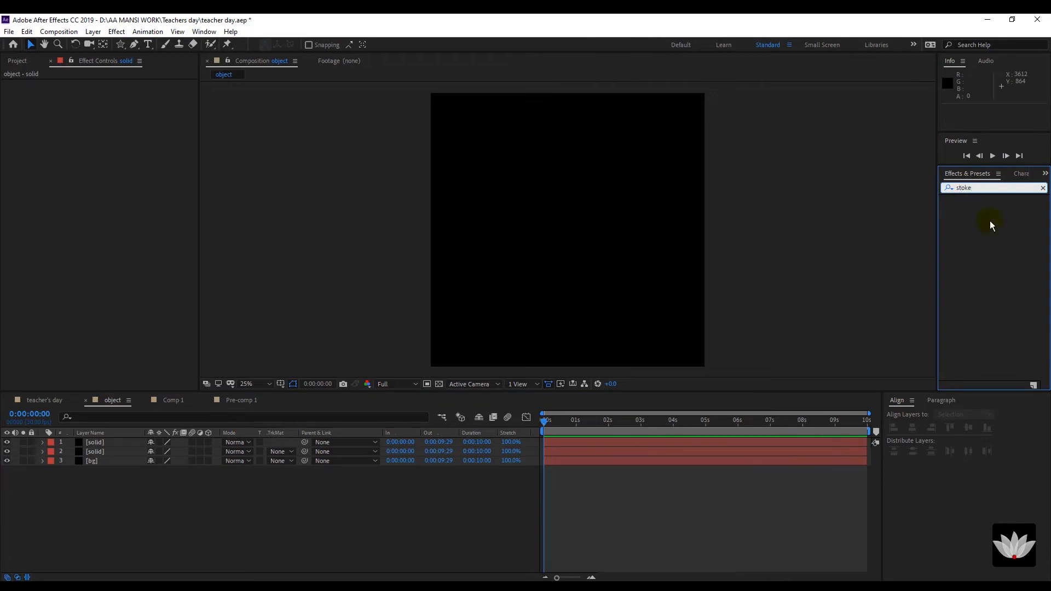
{"action": "type", "text": "r"}
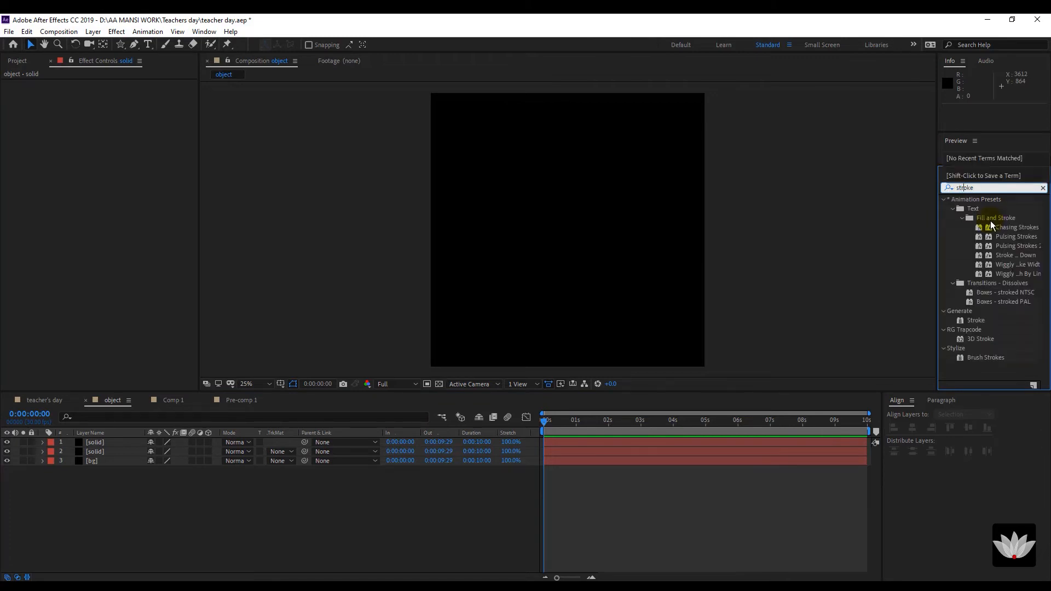
{"action": "left_click", "coordinate": [997, 340]}
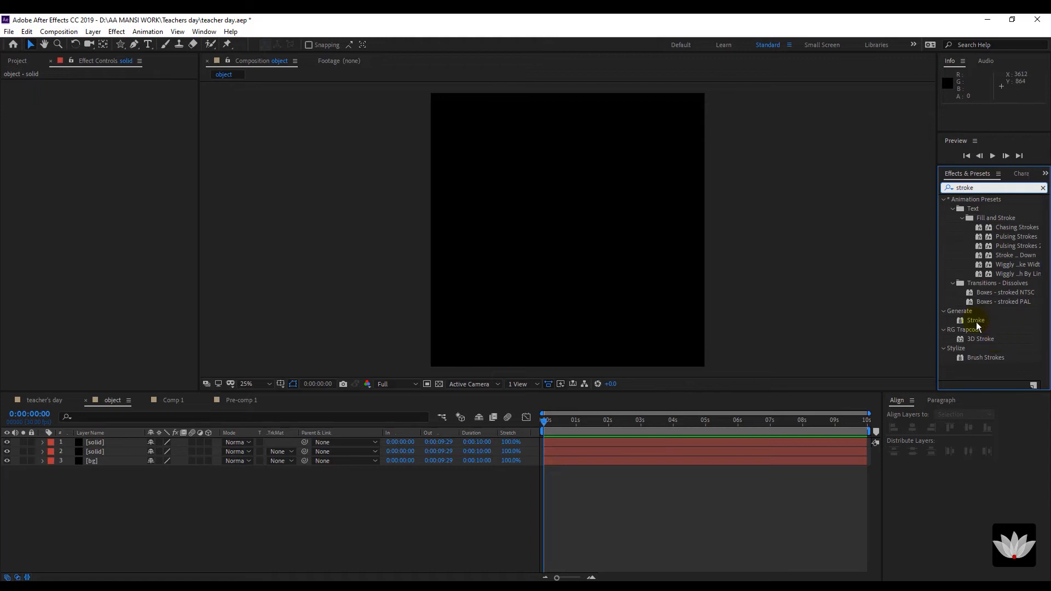
{"action": "mouse_move", "coordinate": [976, 320]}
{"action": "left_mouse_down"}
{"action": "mouse_move", "coordinate": [392, 483]}
{"action": "mouse_move", "coordinate": [125, 462]}
{"action": "mouse_move", "coordinate": [110, 442]}
{"action": "left_mouse_up"}
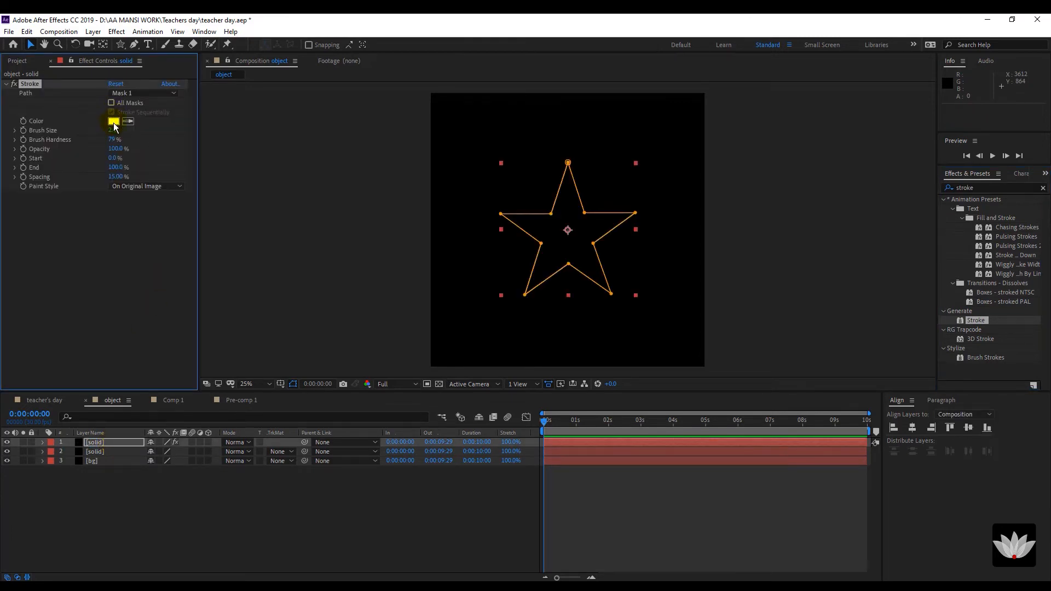
Raise the Stroke brush size to 5.7 and set Paint Style to On Transparent.
{"action": "left_click_drag", "start_coordinate": [112, 129], "coordinate": [133, 130]}
{"action": "left_click", "coordinate": [137, 186]}
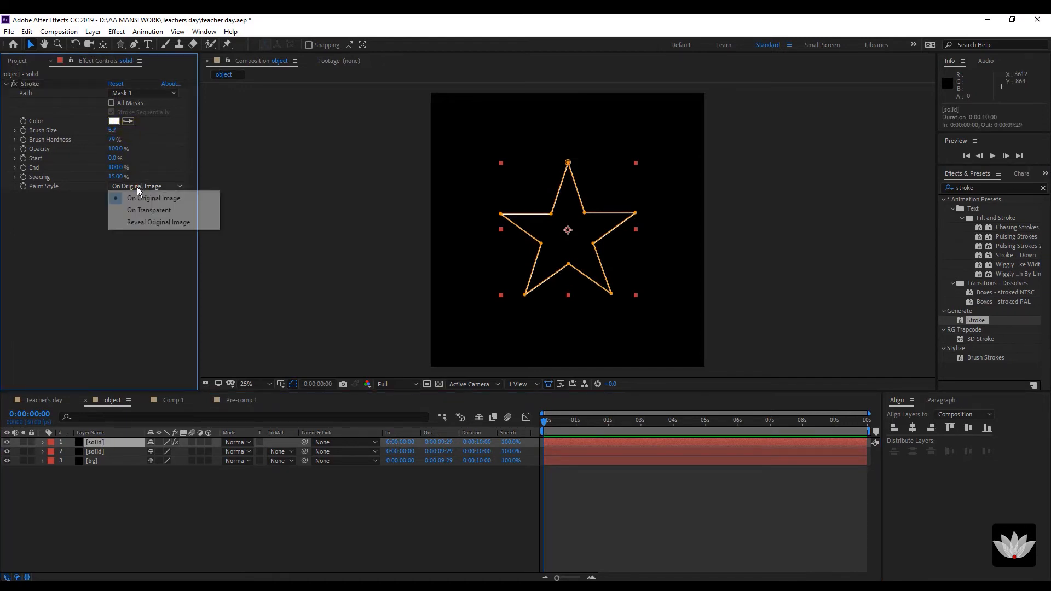
{"action": "left_click", "coordinate": [141, 211]}
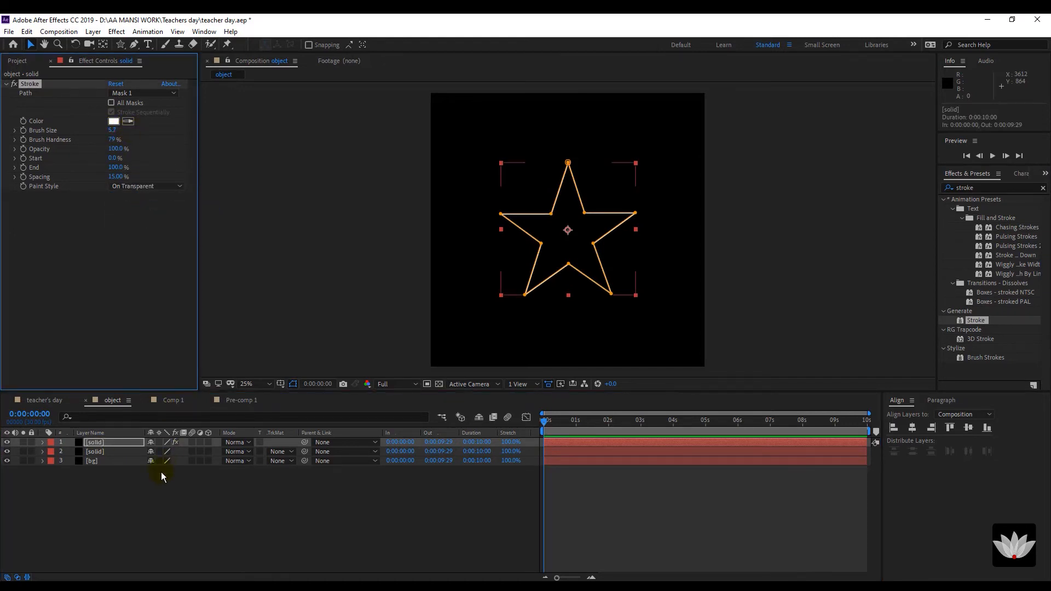
Search for 'scrib' and apply the Scribble effect to the second star solid.
{"action": "left_click", "coordinate": [137, 495]}
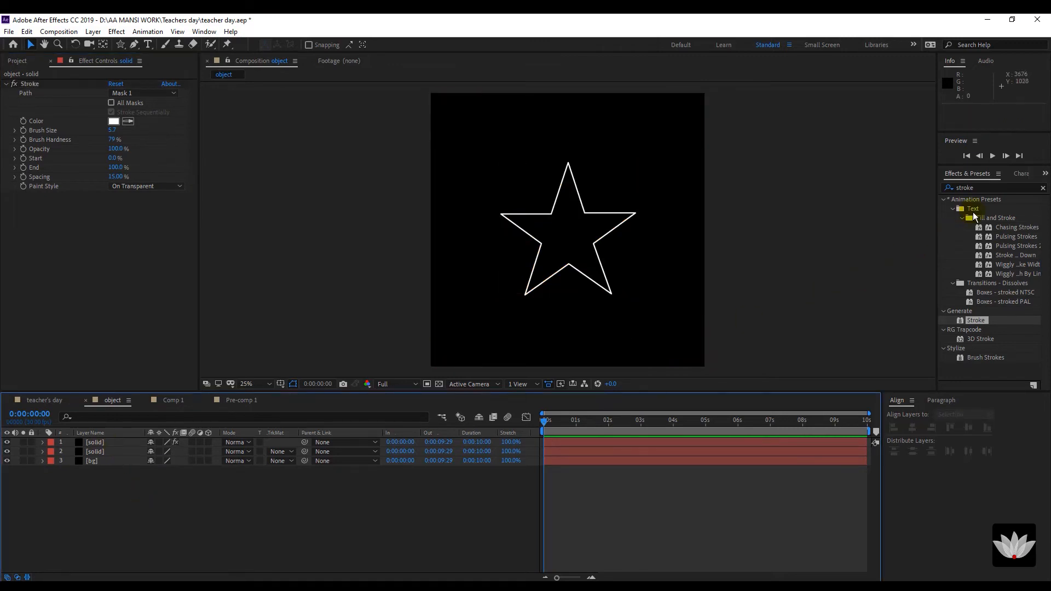
{"action": "left_click_drag", "start_coordinate": [979, 187], "coordinate": [948, 197]}
{"action": "type", "text": "s"}
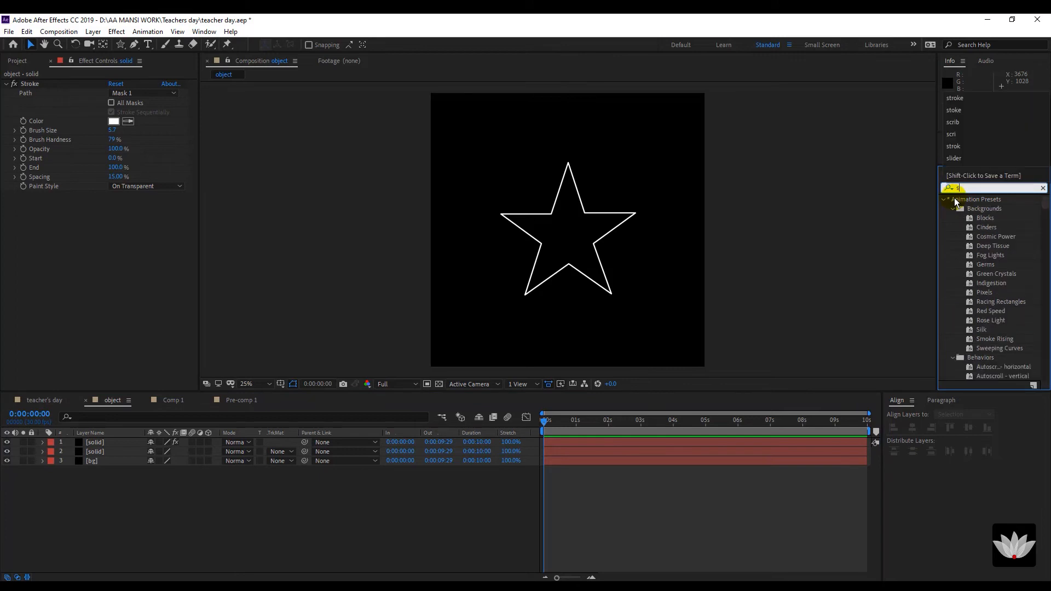
{"action": "type", "text": "crib"}
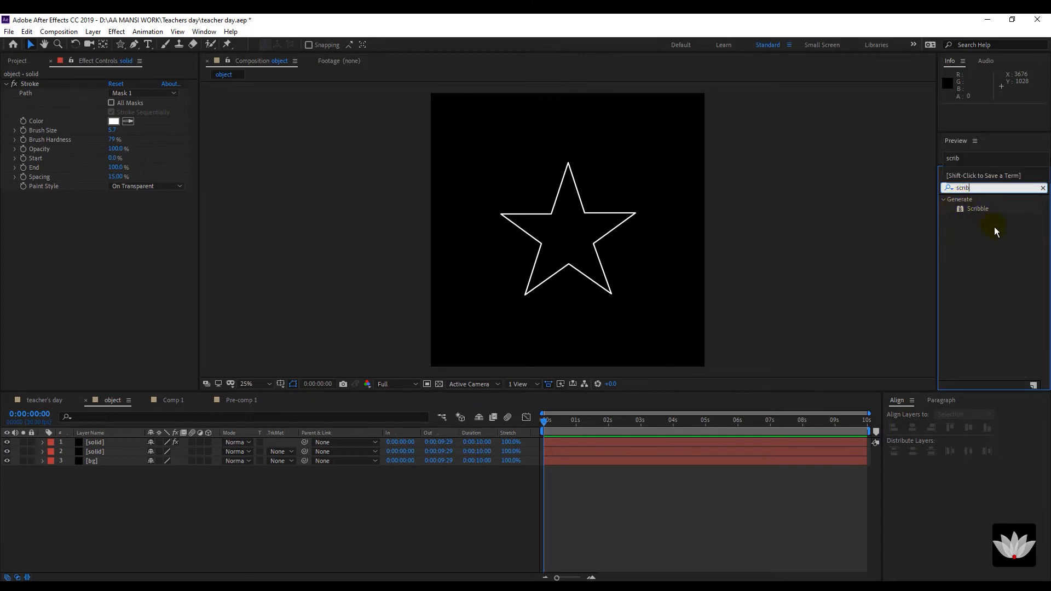
{"action": "mouse_move", "coordinate": [984, 209]}
{"action": "left_mouse_down"}
{"action": "mouse_move", "coordinate": [570, 351]}
{"action": "mouse_move", "coordinate": [90, 446]}
{"action": "mouse_move", "coordinate": [104, 448]}
{"action": "left_mouse_up"}
{"action": "scroll", "coordinate": [587, 221], "scroll_direction": "up", "scroll_amount": 1}
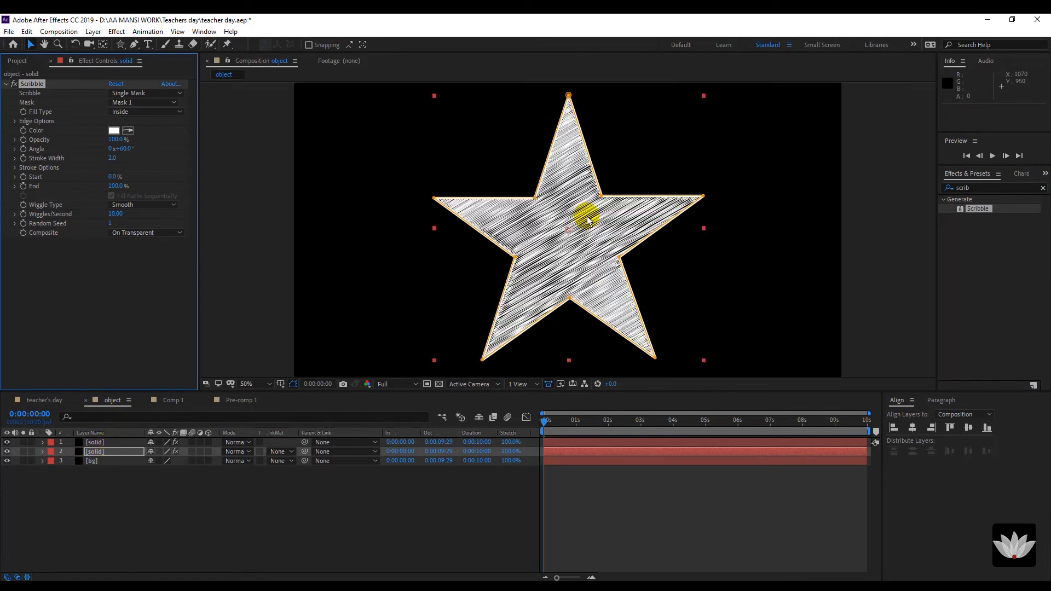
{"action": "scroll", "coordinate": [587, 221], "scroll_direction": "down", "scroll_amount": 1}
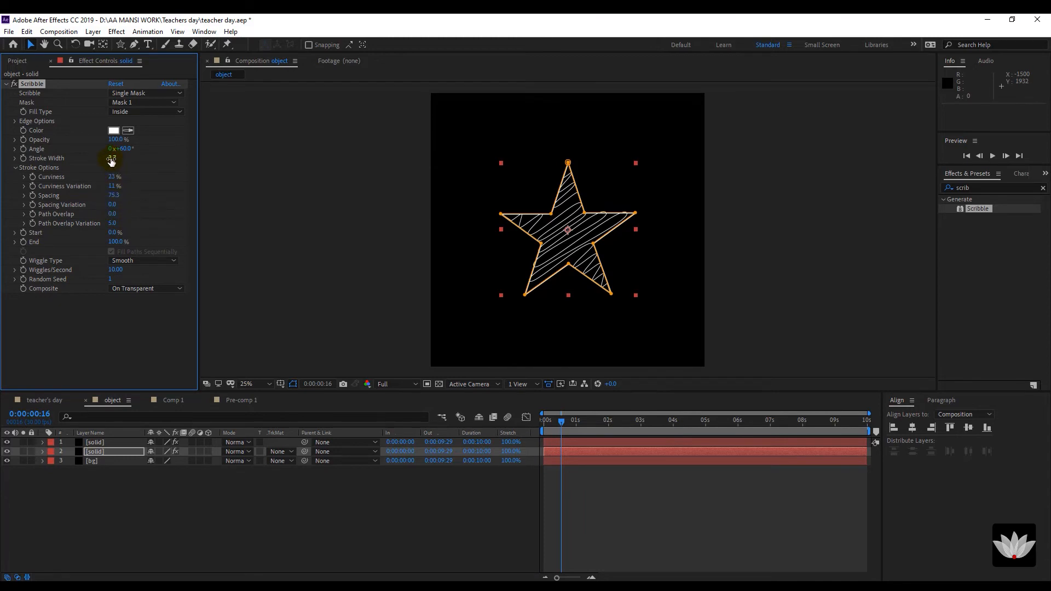
Tune Scribble to stroke width 6.2, tighter spacing 34.4, and 0% curviness.
{"action": "left_click_drag", "start_coordinate": [110, 163], "coordinate": [123, 161]}
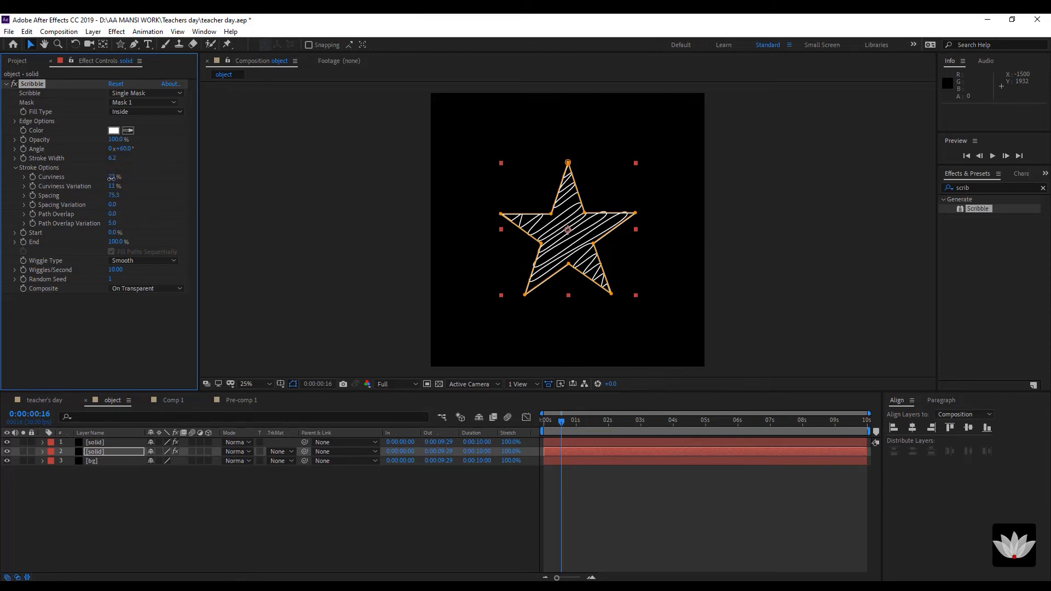
{"action": "mouse_move", "coordinate": [111, 178]}
{"action": "left_mouse_down"}
{"action": "mouse_move", "coordinate": [141, 176]}
{"action": "mouse_move", "coordinate": [135, 183]}
{"action": "left_mouse_up"}
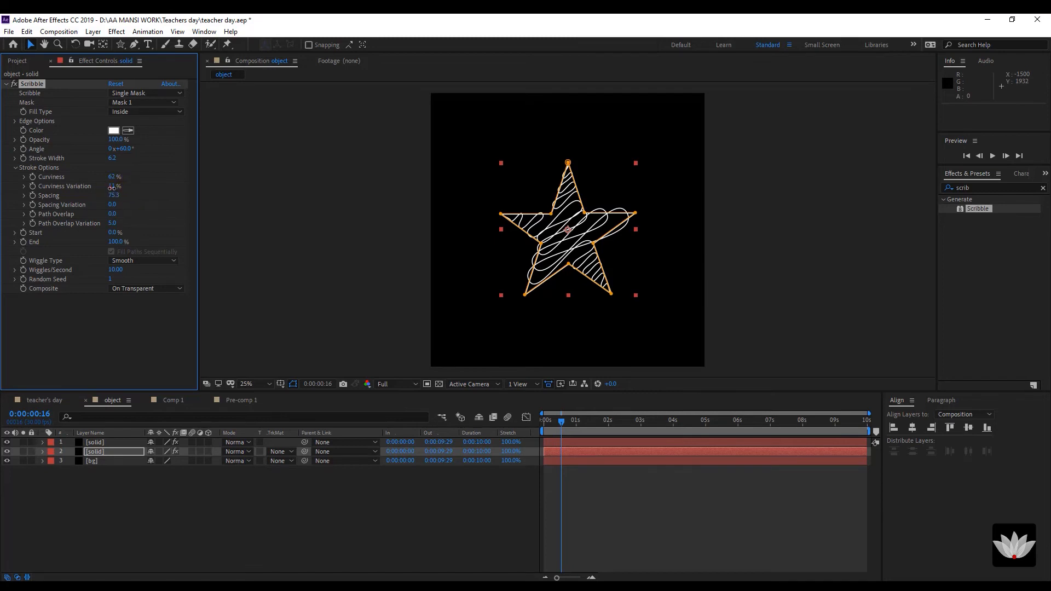
{"action": "mouse_move", "coordinate": [111, 187]}
{"action": "left_mouse_down"}
{"action": "mouse_move", "coordinate": [143, 184]}
{"action": "mouse_move", "coordinate": [182, 199]}
{"action": "mouse_move", "coordinate": [174, 203]}
{"action": "left_mouse_up"}
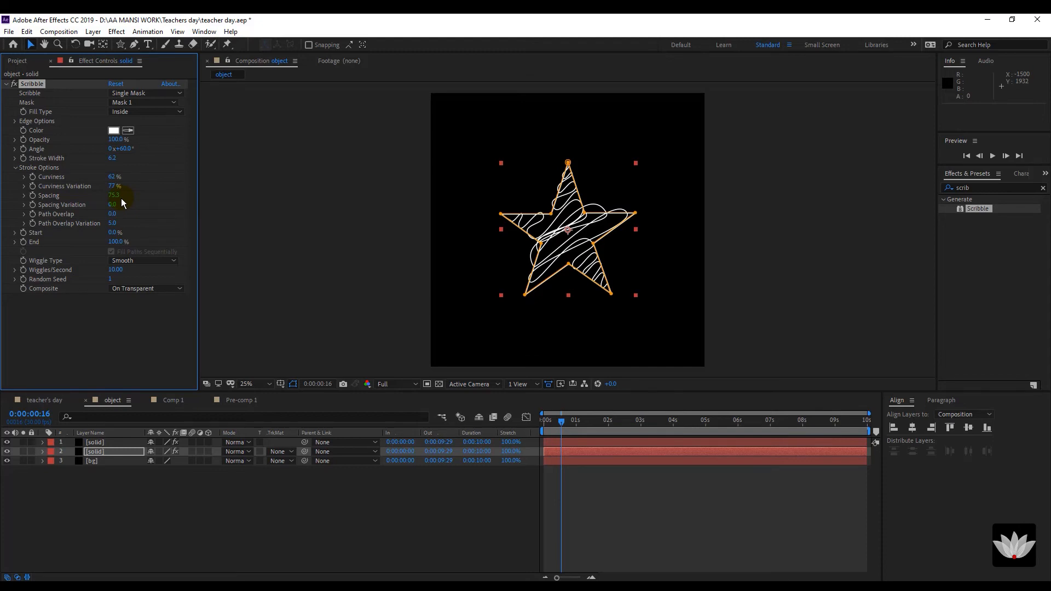
{"action": "left_click_drag", "start_coordinate": [120, 199], "coordinate": [3, 208]}
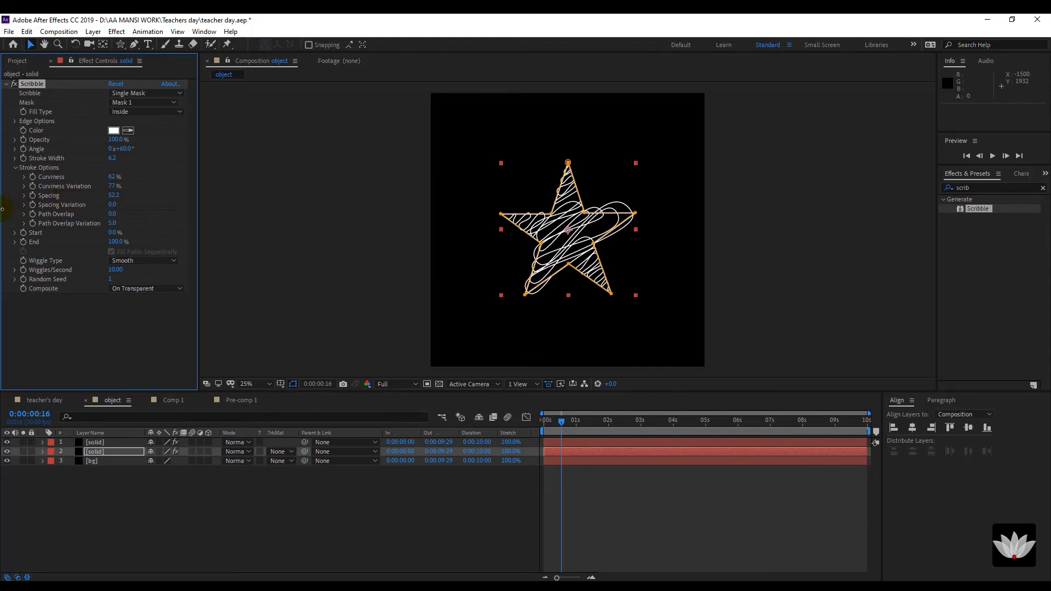
{"action": "mouse_move", "coordinate": [115, 198]}
{"action": "left_mouse_down"}
{"action": "mouse_move", "coordinate": [2, 199]}
{"action": "mouse_move", "coordinate": [3, 208]}
{"action": "mouse_move", "coordinate": [32, 208]}
{"action": "left_mouse_up"}
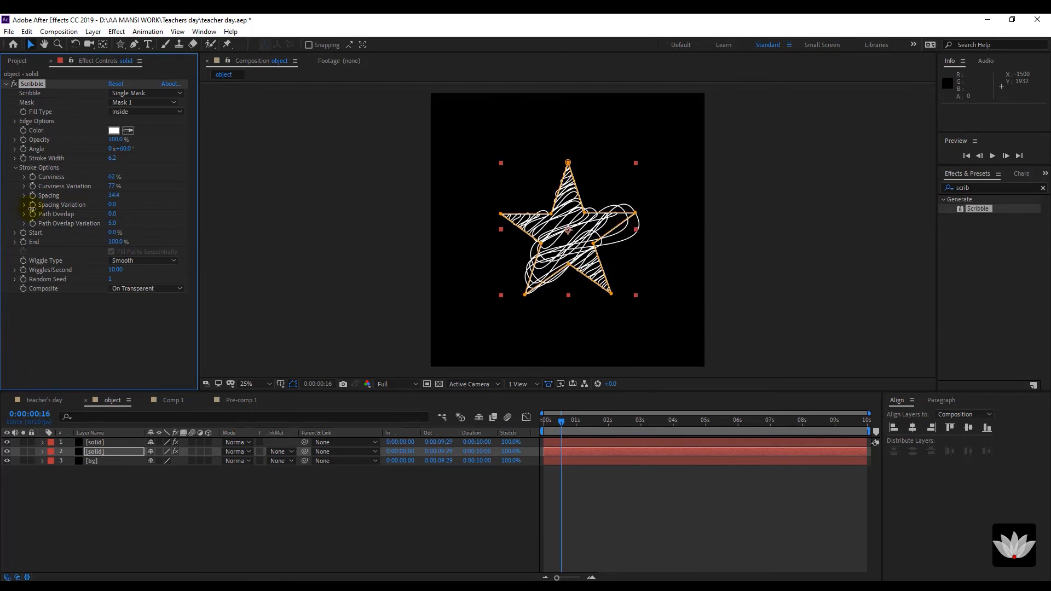
{"action": "left_click_drag", "start_coordinate": [111, 180], "coordinate": [60, 178]}
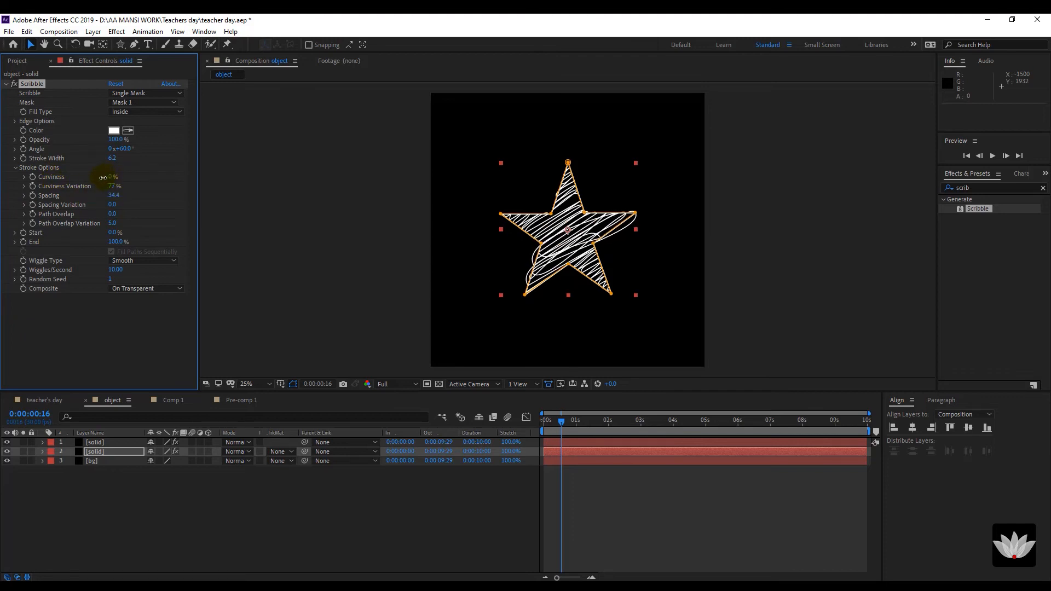
{"action": "mouse_move", "coordinate": [114, 191]}
{"action": "left_mouse_down"}
{"action": "mouse_move", "coordinate": [83, 189]}
{"action": "mouse_move", "coordinate": [102, 188]}
{"action": "left_mouse_up"}
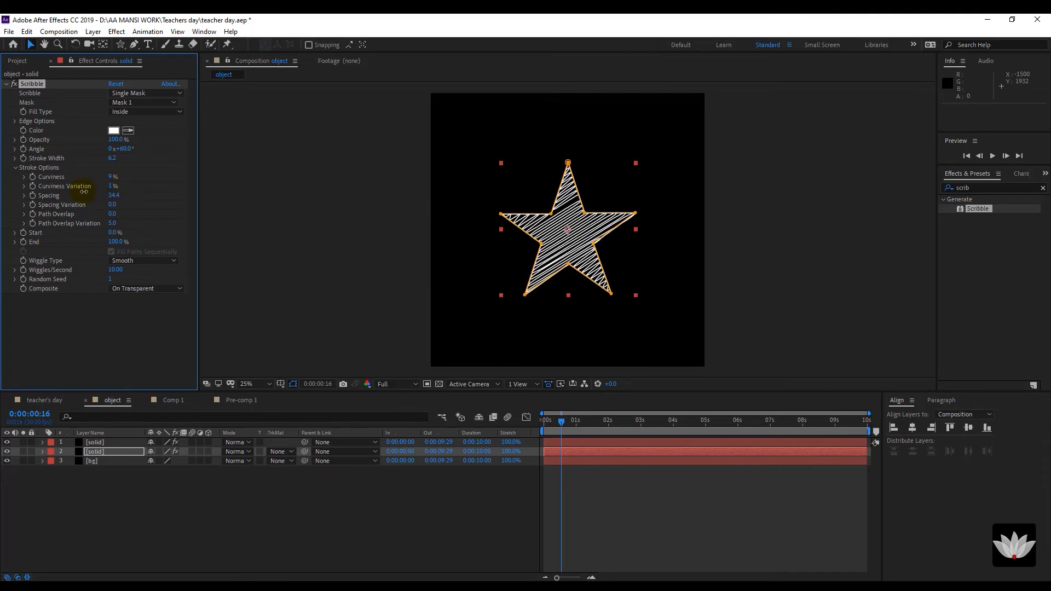
Preview the scribble animation and set Spacing Variation to 9.0.
{"action": "key", "text": "space"}
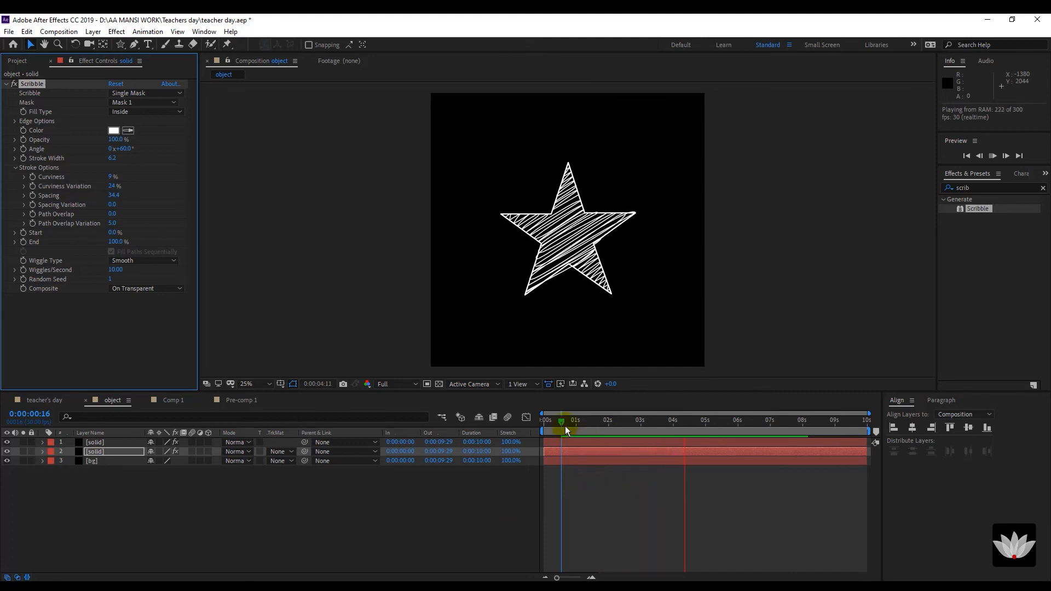
{"action": "left_click_drag", "start_coordinate": [570, 426], "coordinate": [619, 433]}
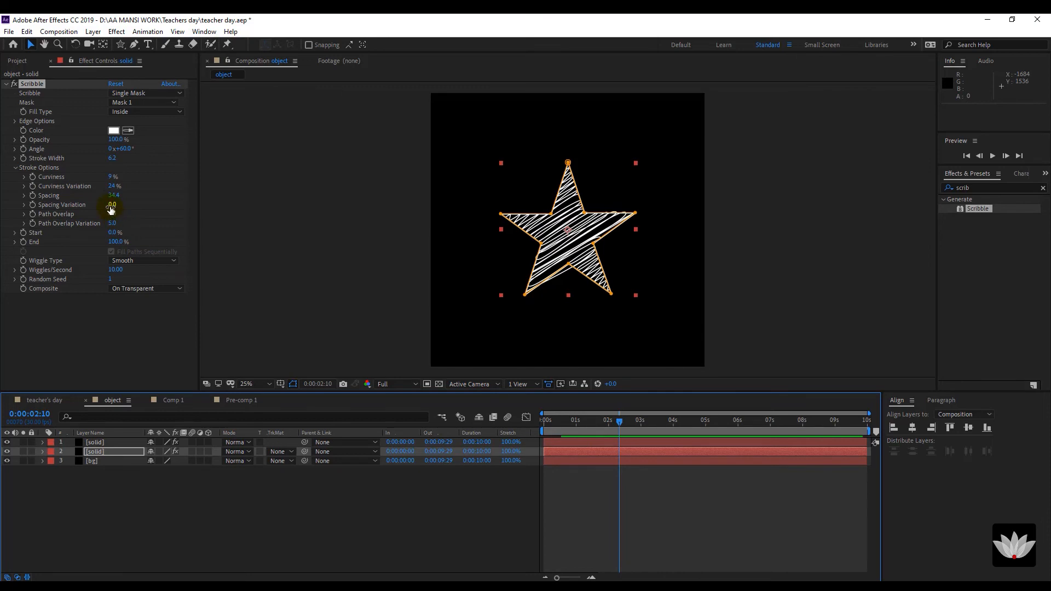
{"action": "left_click_drag", "start_coordinate": [111, 207], "coordinate": [139, 207]}
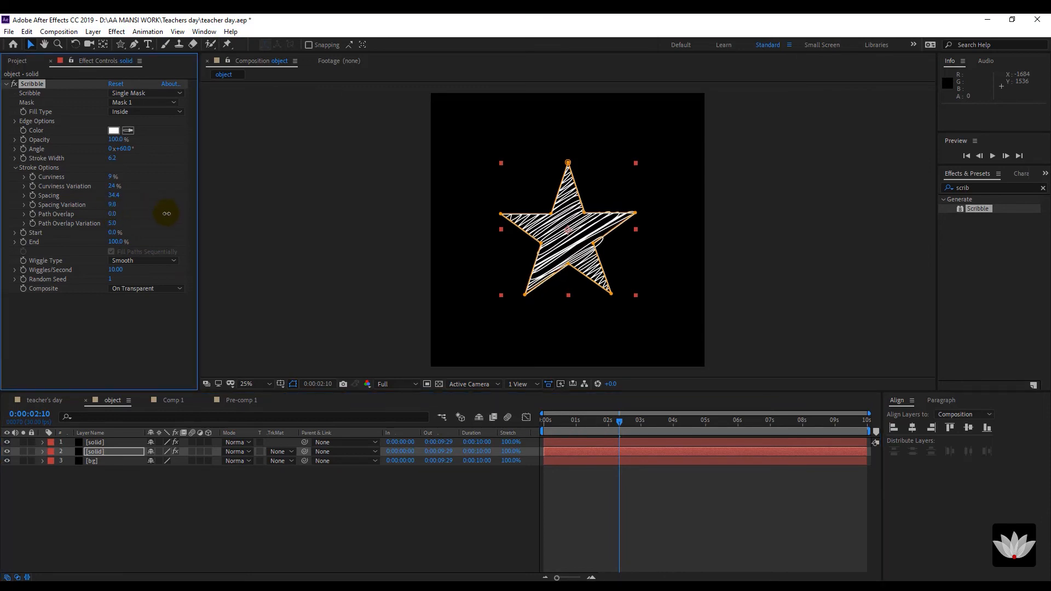
{"action": "key", "text": "space"}
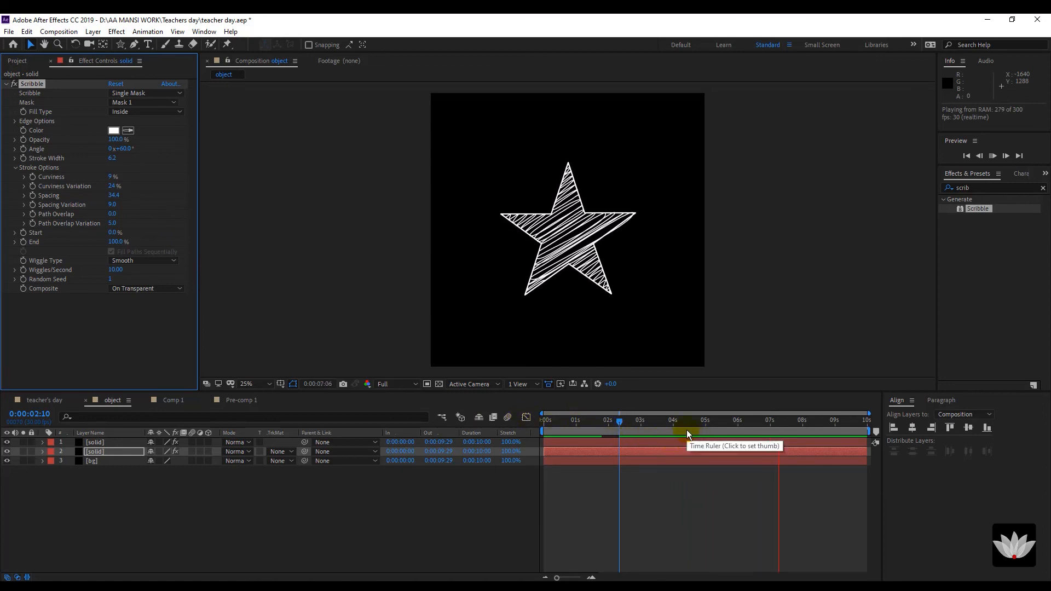
{"action": "mouse_move", "coordinate": [687, 430]}
{"action": "left_mouse_down"}
{"action": "mouse_move", "coordinate": [624, 433]}
{"action": "mouse_move", "coordinate": [643, 432]}
{"action": "left_mouse_up"}
Set the star outline layer's blend mode to Dancing Dissolve.
{"action": "left_click", "coordinate": [146, 497]}
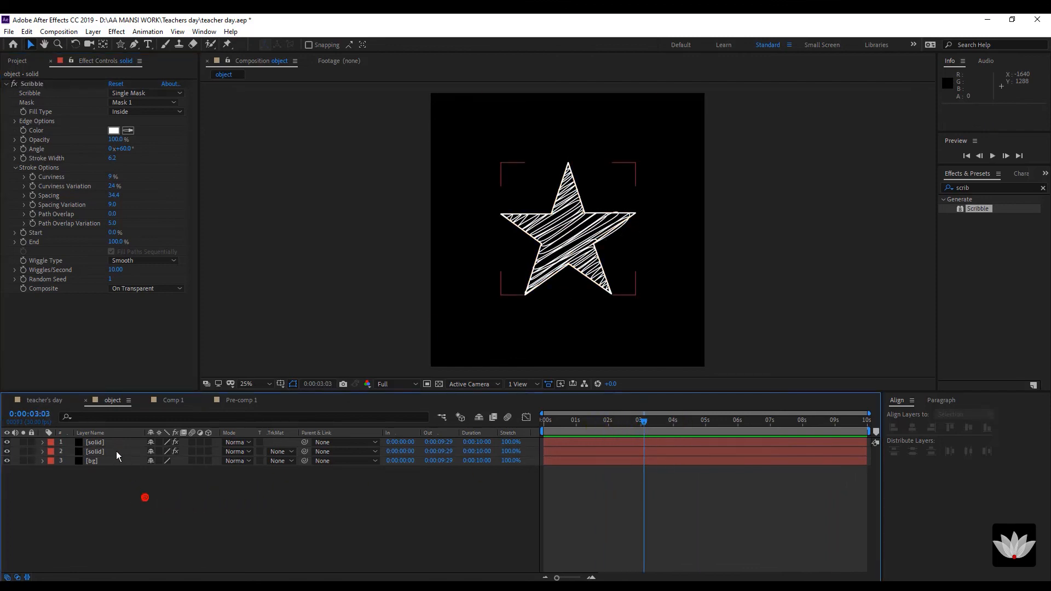
{"action": "left_click", "coordinate": [113, 450]}
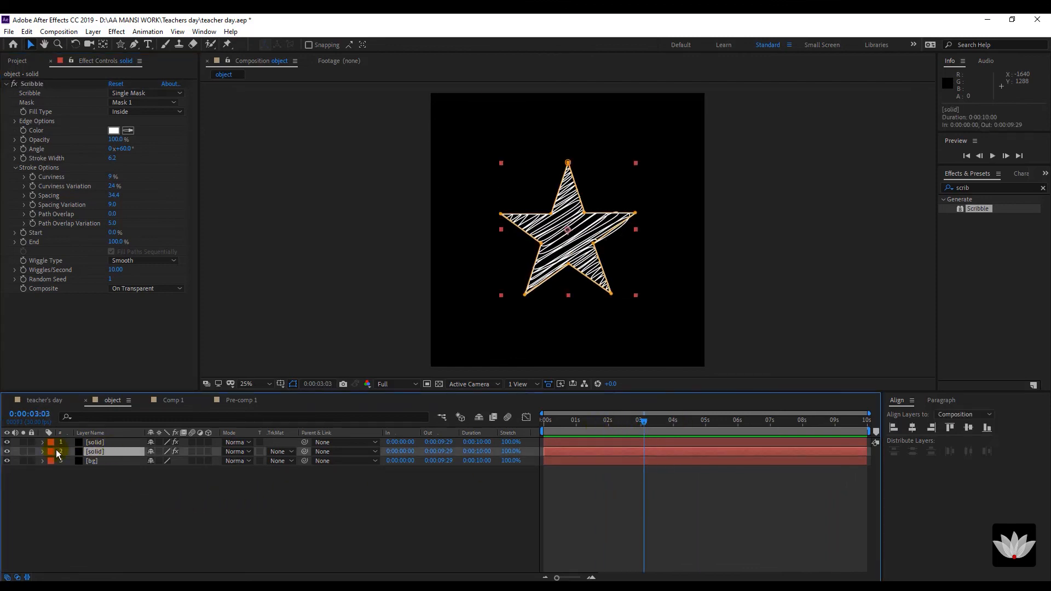
{"action": "left_click", "coordinate": [101, 442]}
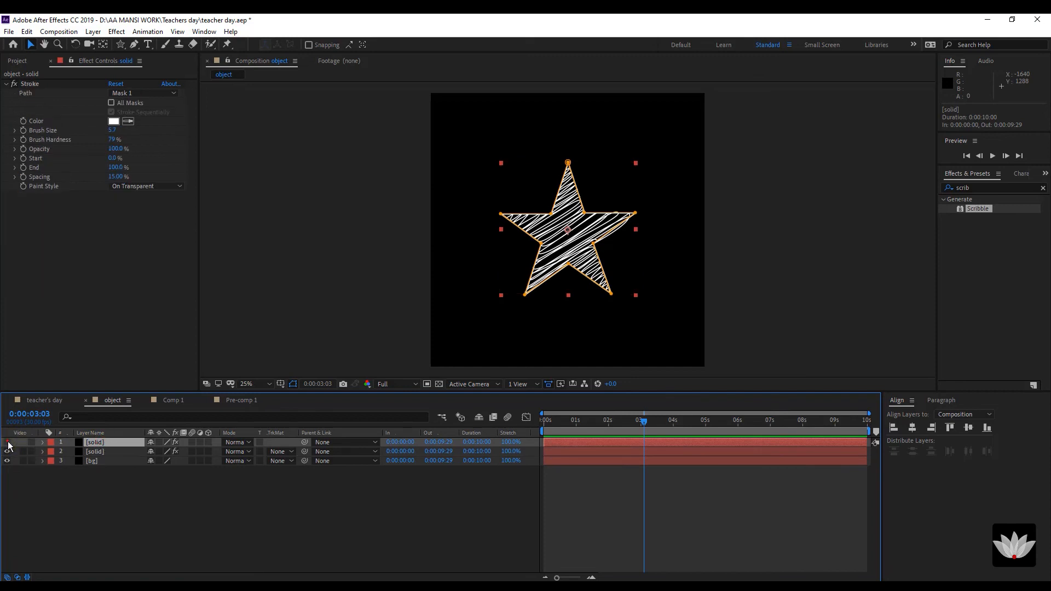
{"action": "left_click", "coordinate": [7, 442]}
{"action": "left_click", "coordinate": [7, 442]}
{"action": "left_click", "coordinate": [237, 442]}
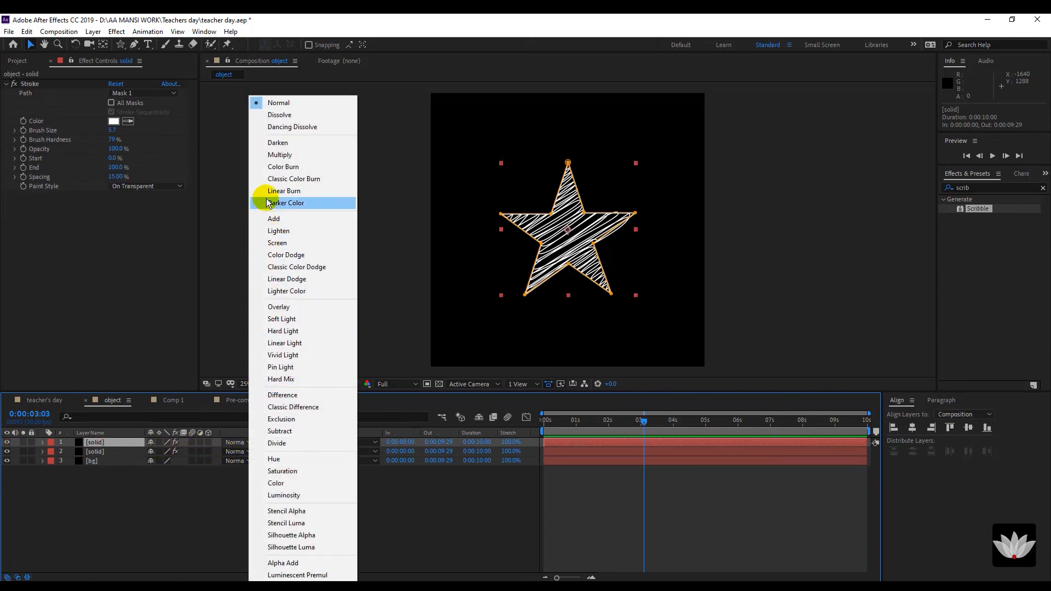
{"action": "left_click", "coordinate": [276, 130]}
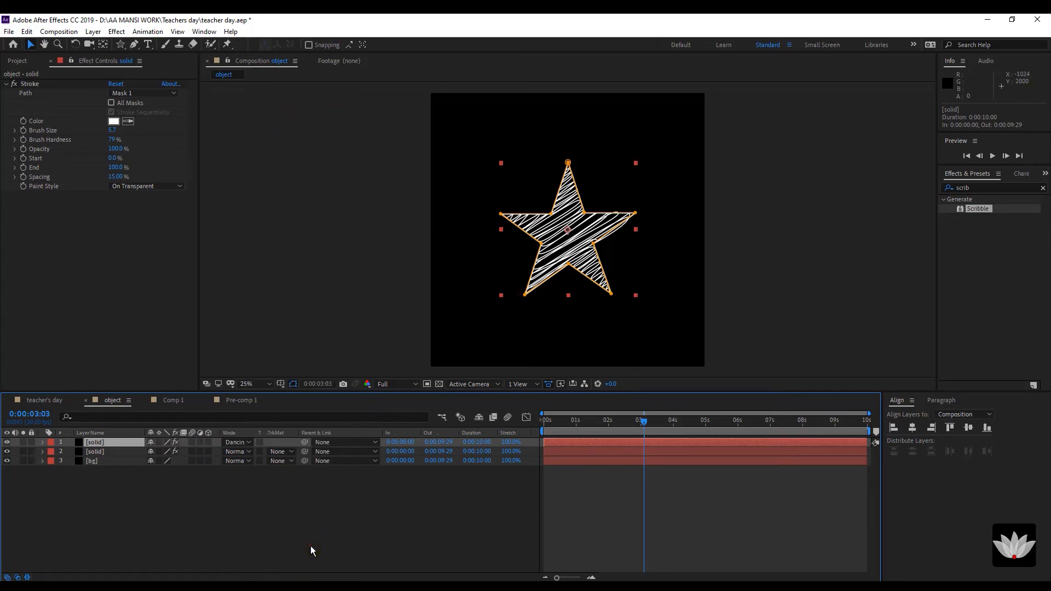
Preview the star animation from the start to about two seconds.
{"action": "left_click", "coordinate": [310, 547]}
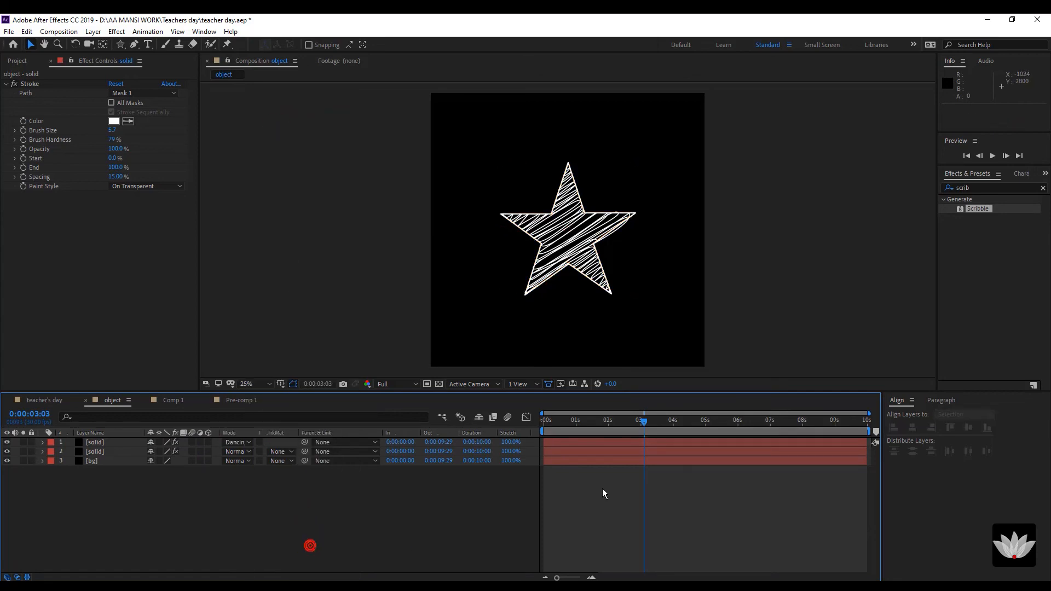
{"action": "left_click", "coordinate": [551, 422]}
{"action": "key", "text": "space"}
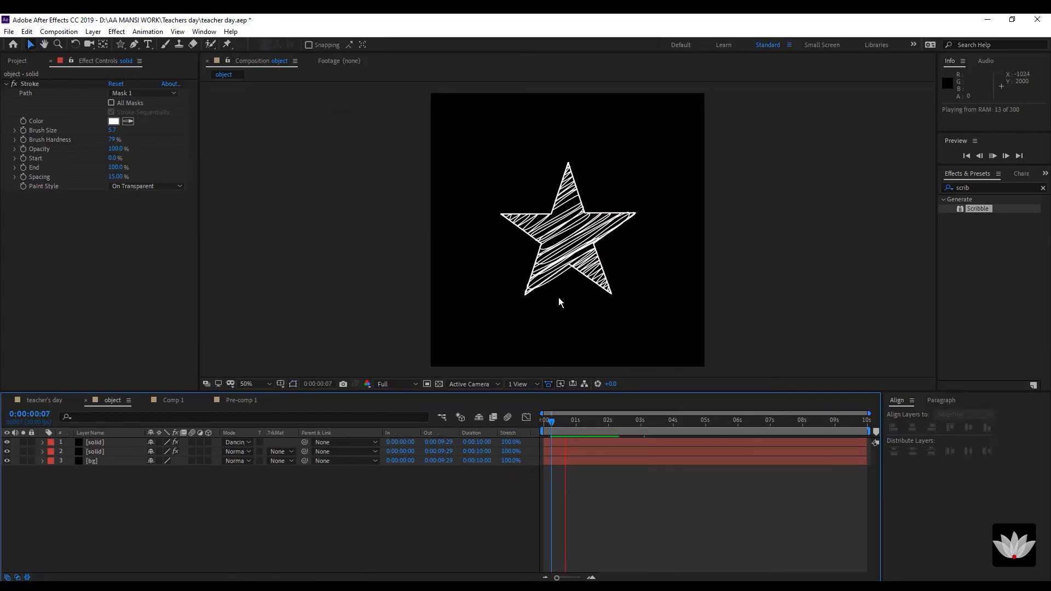
{"action": "scroll", "coordinate": [559, 297], "scroll_direction": "up", "scroll_amount": 2}
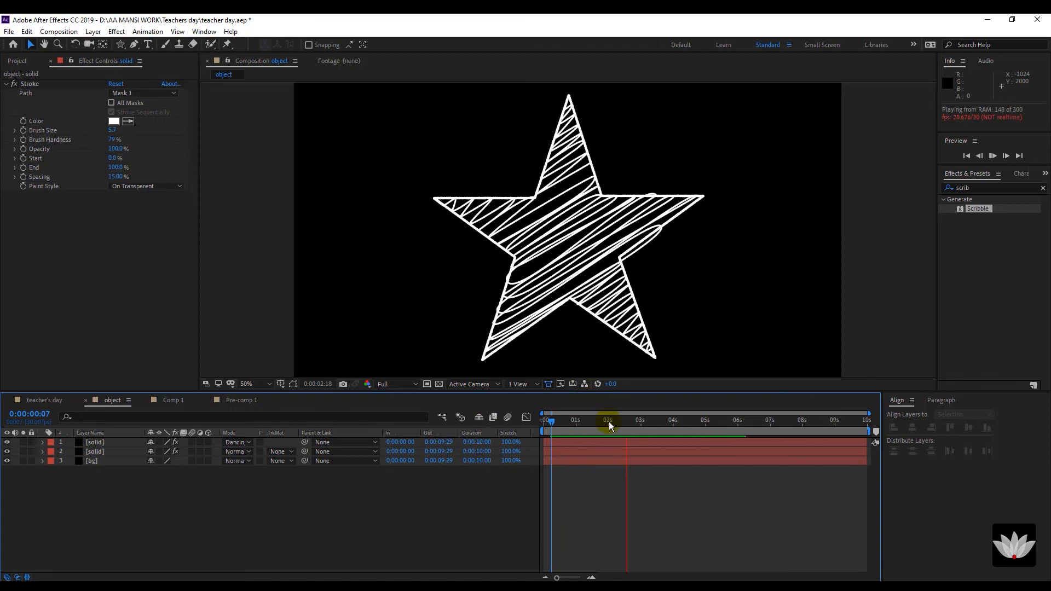
{"action": "left_click_drag", "start_coordinate": [592, 430], "coordinate": [618, 431]}
Rename the outline layer to 'stroke'.
{"action": "left_click", "coordinate": [97, 442]}
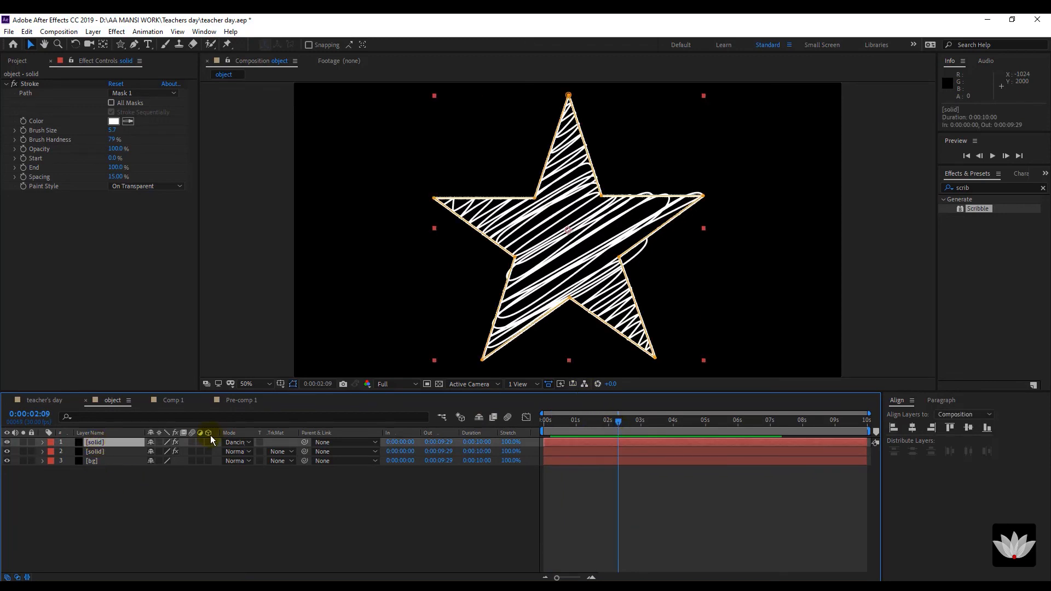
{"action": "left_click", "coordinate": [232, 494]}
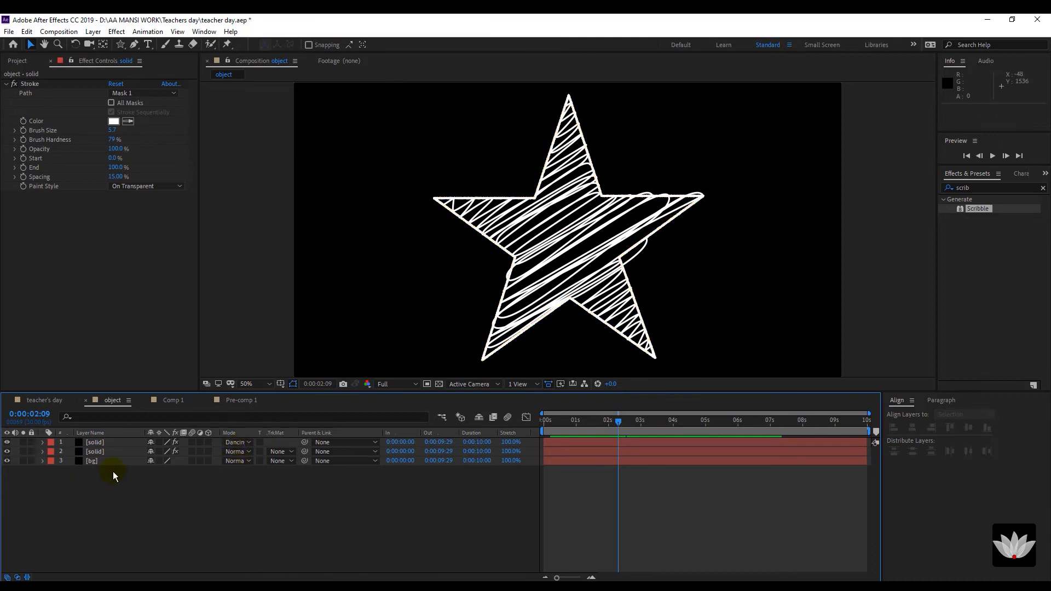
{"action": "left_click", "coordinate": [91, 443]}
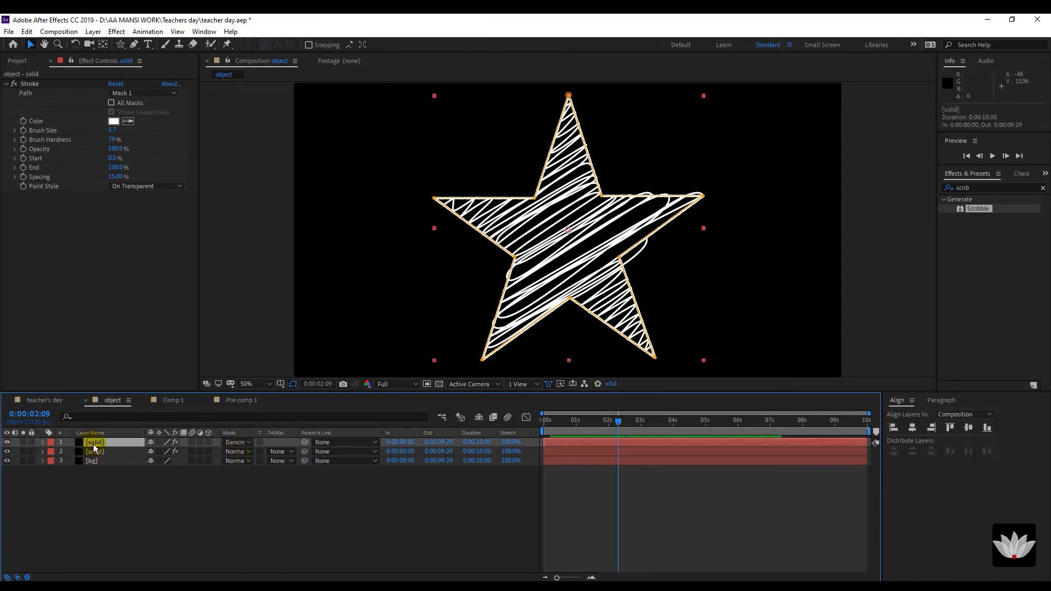
{"action": "key", "text": "Return"}
{"action": "type", "text": "stroke"}
{"action": "key", "text": "Return"}
Rename the fill layer to 'scribble'.
{"action": "left_click", "coordinate": [117, 516]}
{"action": "left_click", "coordinate": [107, 452]}
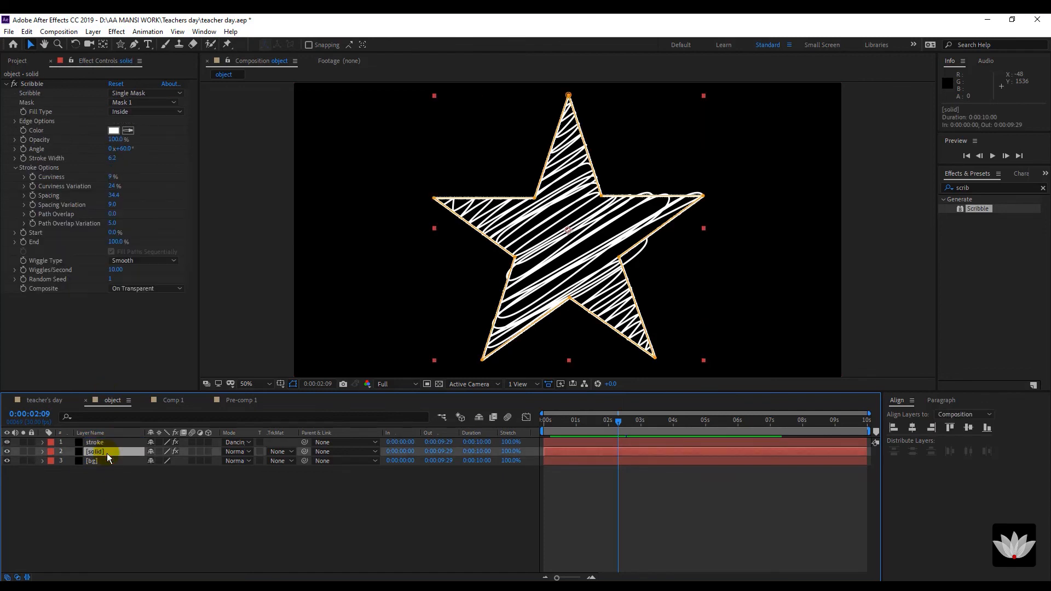
{"action": "key", "text": "Return"}
{"action": "type", "text": "scribble"}
{"action": "left_click", "coordinate": [127, 489]}
{"action": "left_click", "coordinate": [109, 452]}
{"action": "scroll", "coordinate": [464, 319], "scroll_direction": "down", "scroll_amount": 2}
{"action": "scroll", "coordinate": [464, 317], "scroll_direction": "up", "scroll_amount": 2}
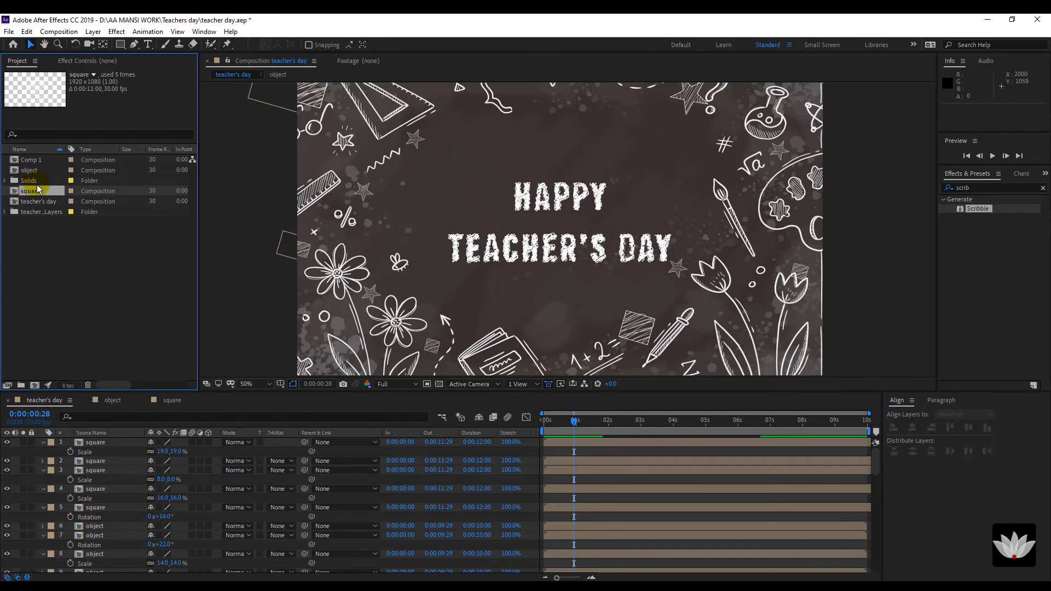
Add the 'object' composition, scale it to 22%, and move it beside the title.
{"action": "left_click", "coordinate": [35, 181]}
{"action": "left_click", "coordinate": [34, 171]}
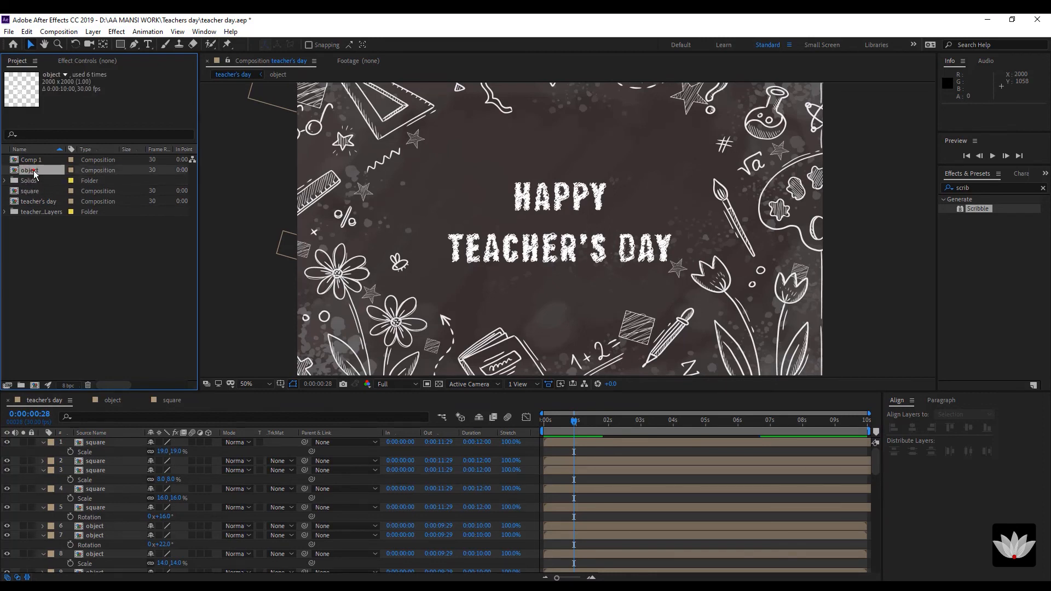
{"action": "left_click_drag", "start_coordinate": [33, 170], "coordinate": [121, 441]}
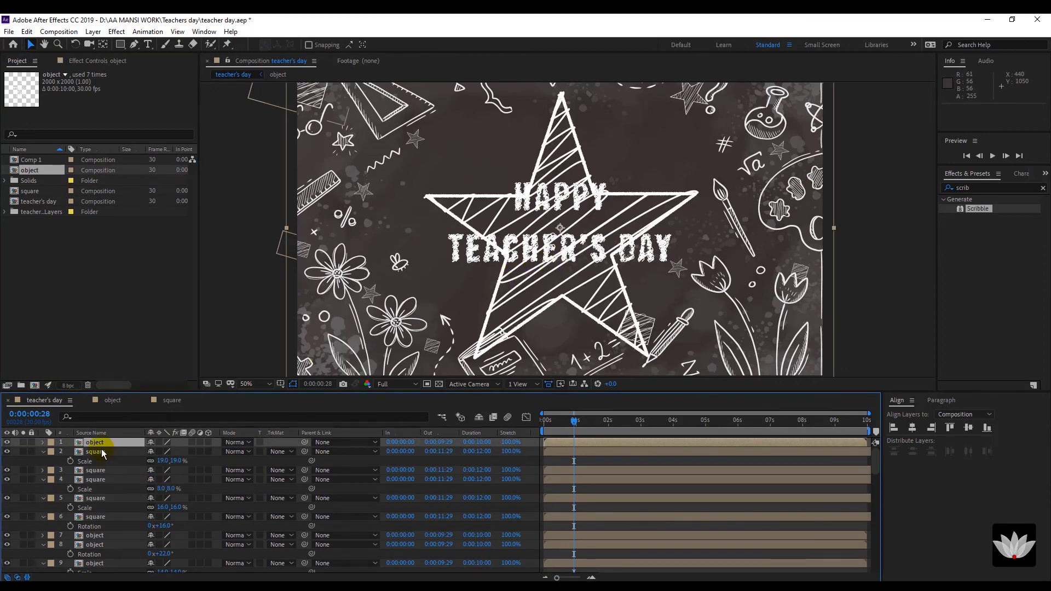
{"action": "key", "text": "s"}
{"action": "left_click_drag", "start_coordinate": [183, 455], "coordinate": [143, 461]}
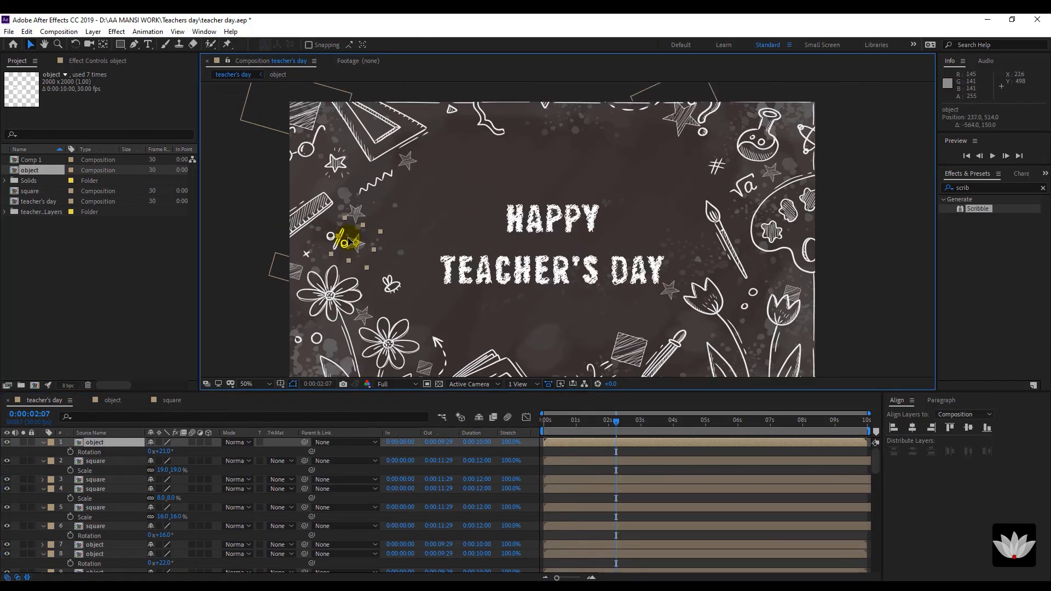
{"action": "left_click_drag", "start_coordinate": [349, 242], "coordinate": [696, 196]}
Preview the teacher's day composition with the star in place.
{"action": "left_click", "coordinate": [648, 192]}
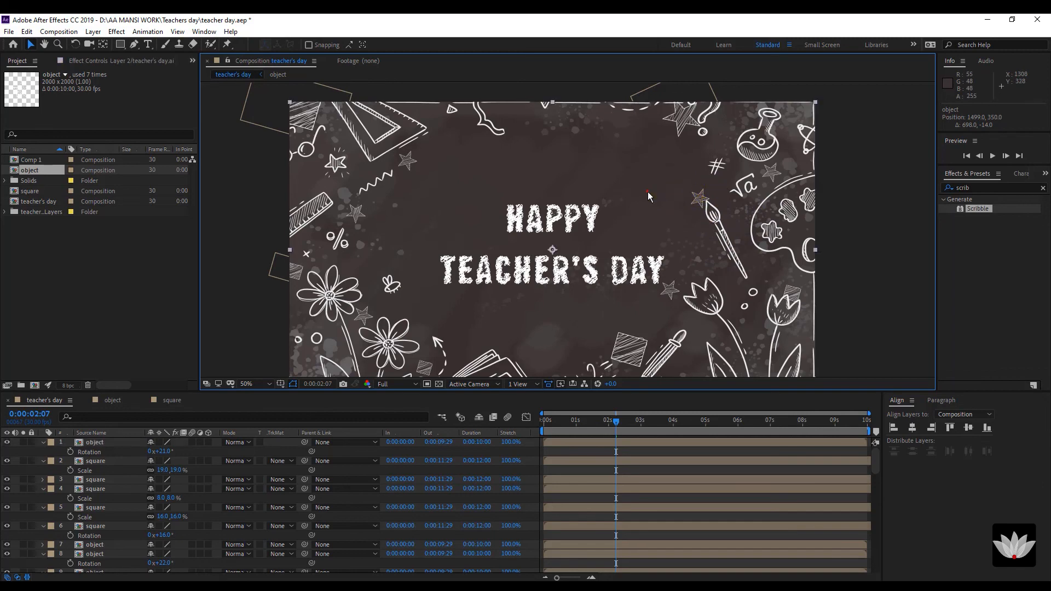
{"action": "left_click", "coordinate": [580, 428]}
{"action": "key", "text": "space"}
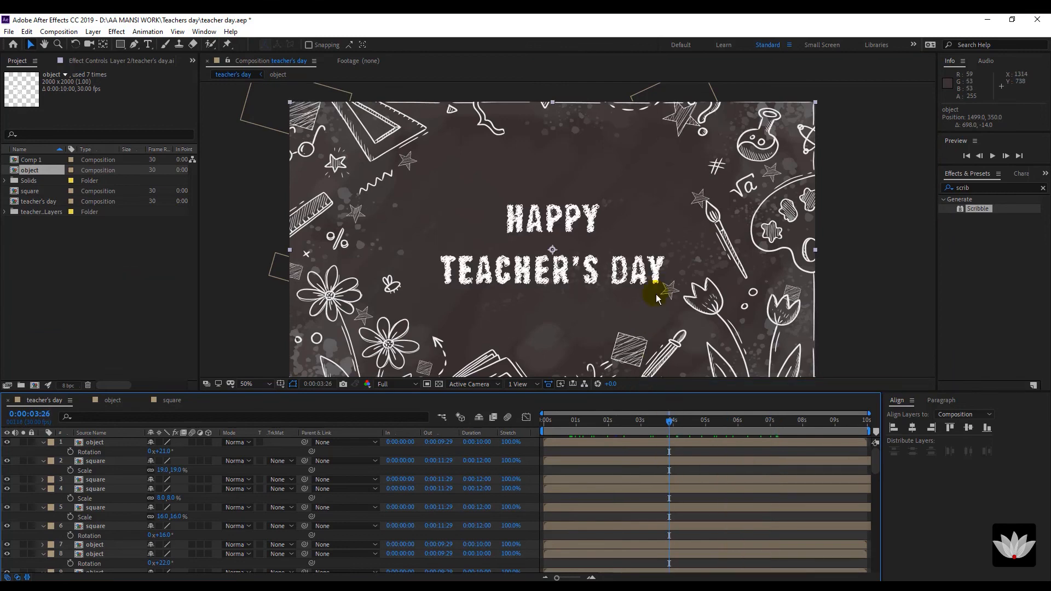
{"action": "scroll", "coordinate": [665, 261], "scroll_direction": "down", "scroll_amount": 2}
{"action": "scroll", "coordinate": [669, 263], "scroll_direction": "up", "scroll_amount": 2}
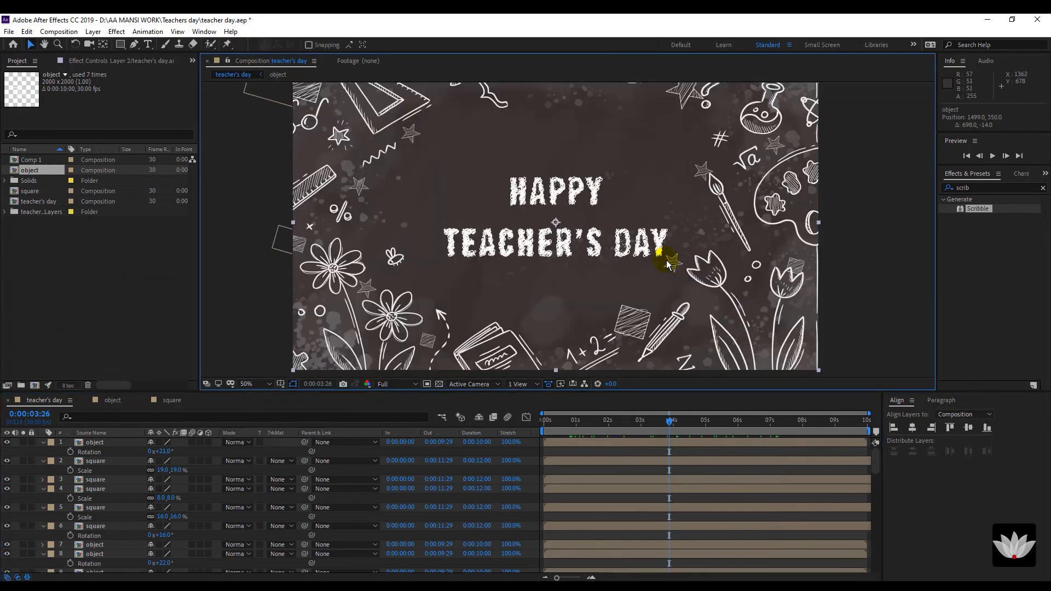
{"action": "scroll", "coordinate": [671, 265], "scroll_direction": "down", "scroll_amount": 2}
{"action": "scroll", "coordinate": [556, 293], "scroll_direction": "up", "scroll_amount": 2}
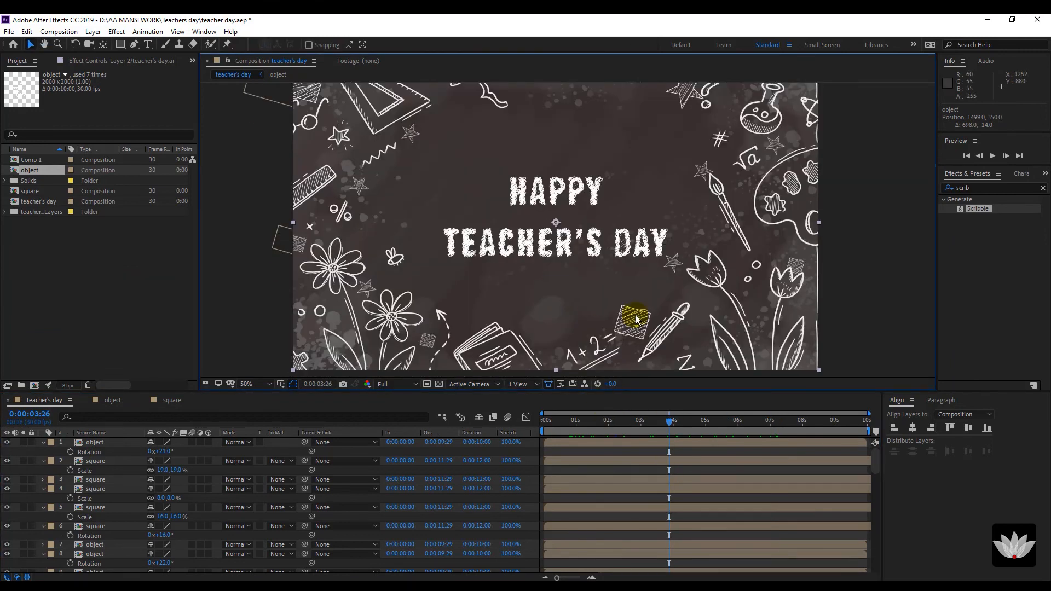
{"action": "left_click", "coordinate": [104, 463]}
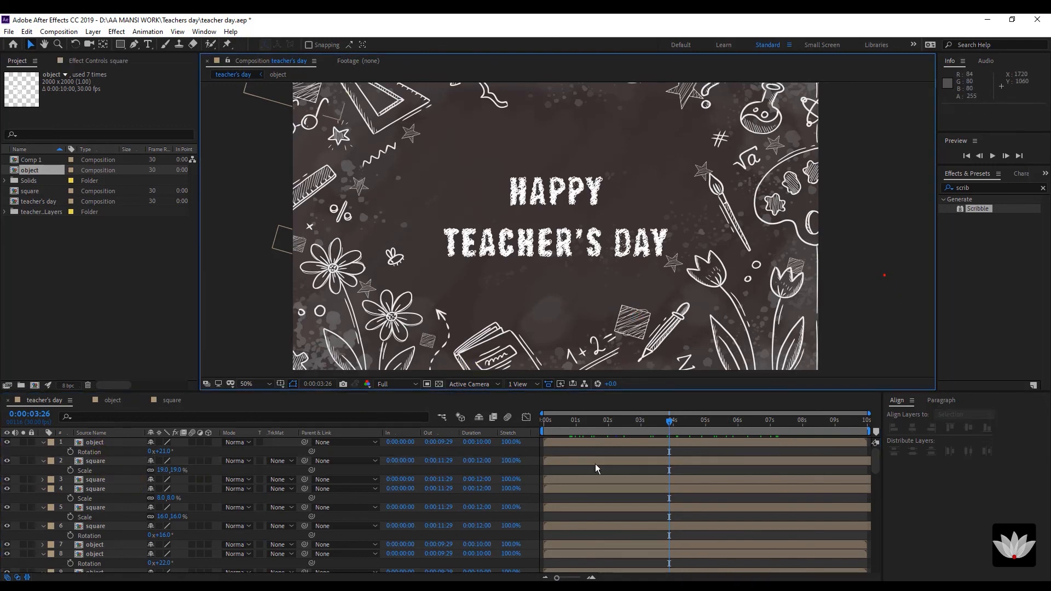
{"action": "key", "text": "space"}
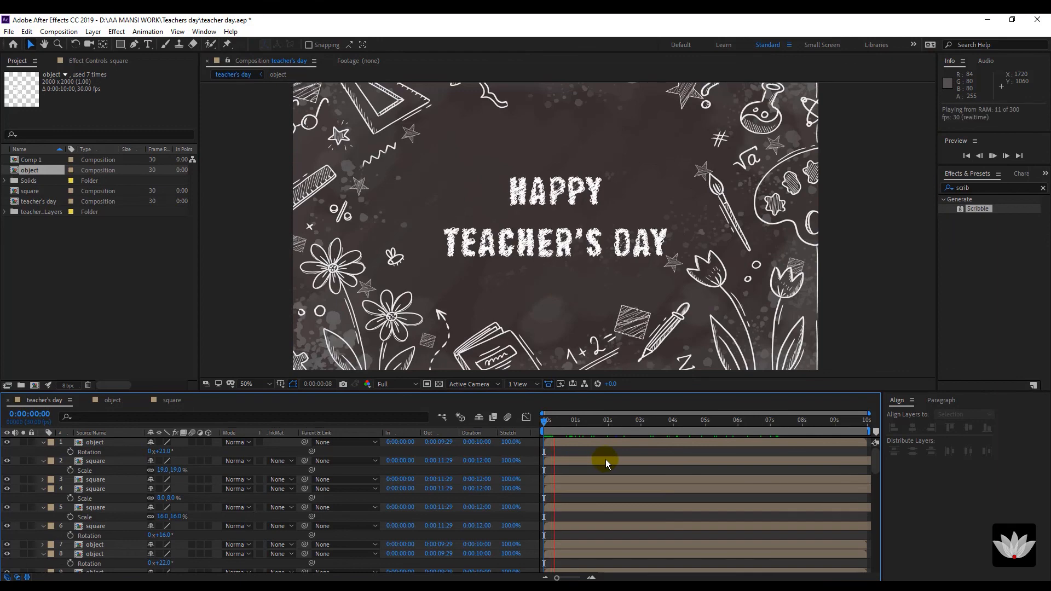